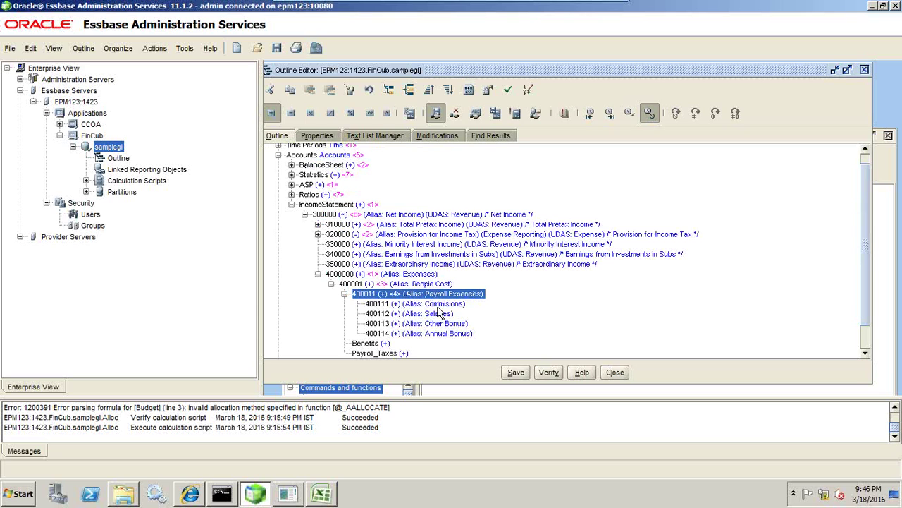
Examine the Payroll Expenses member (400011) in the outline and its children Commisions, Salaries, Other Bonus and Annual Bonus.
click(438, 305)
click(439, 314)
click(439, 324)
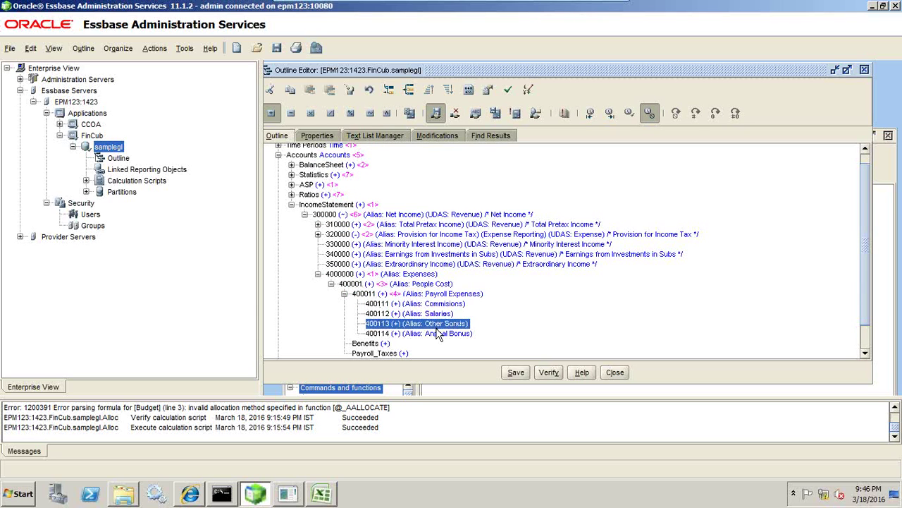
click(439, 304)
click(439, 315)
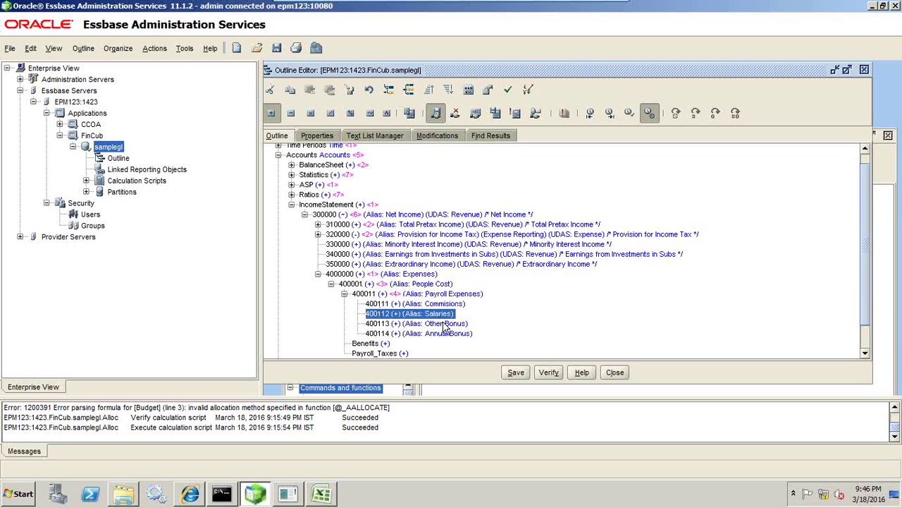
click(444, 324)
click(448, 334)
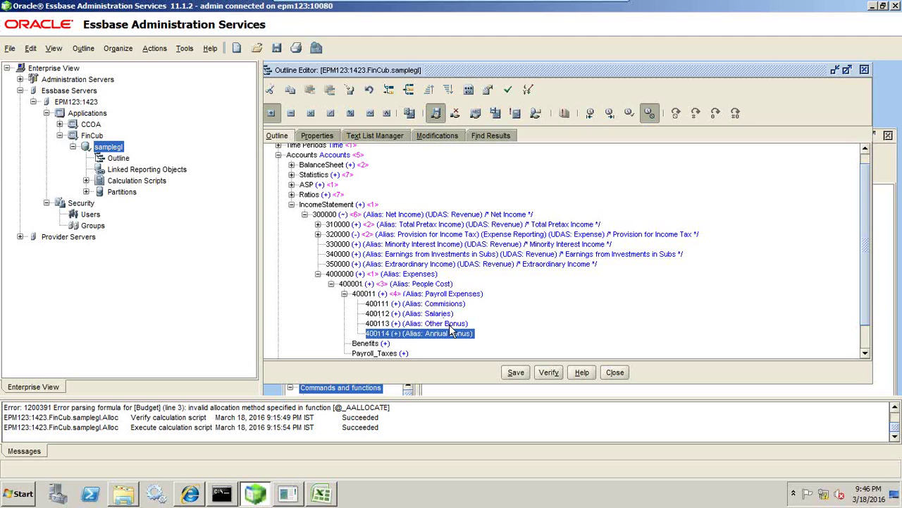
key(Up)
click(445, 313)
click(443, 304)
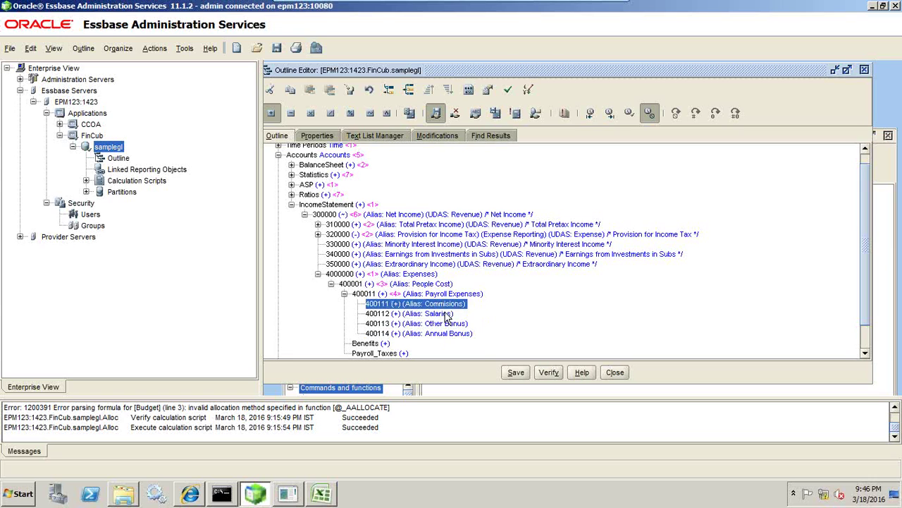
click(444, 314)
click(442, 307)
click(443, 314)
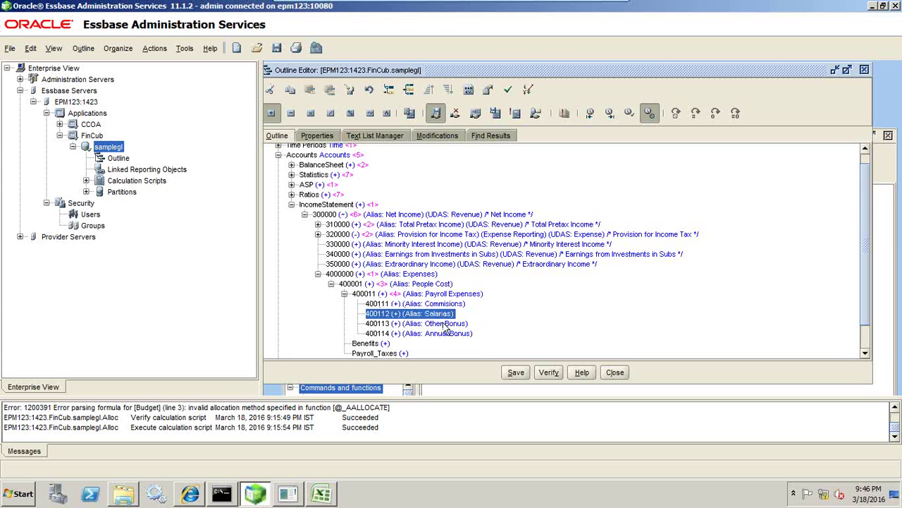
click(444, 323)
click(444, 333)
click(442, 295)
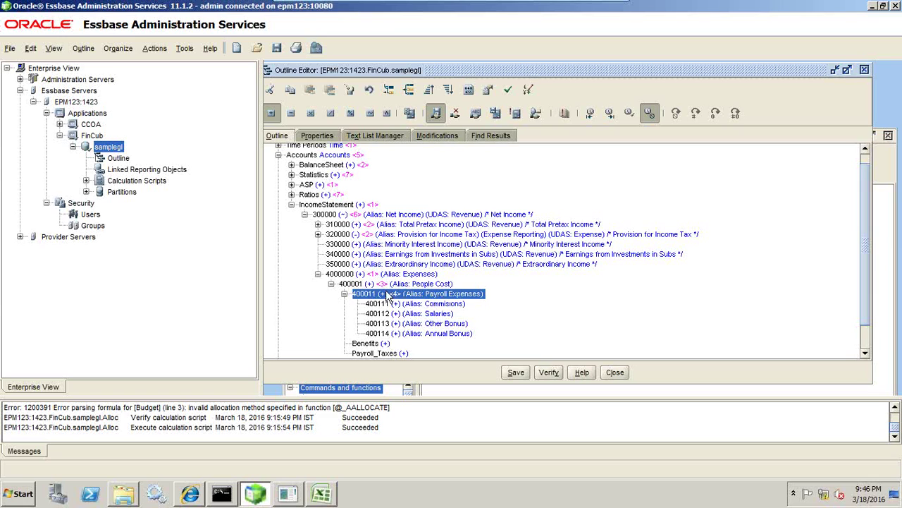
click(444, 304)
click(443, 313)
click(443, 323)
click(442, 333)
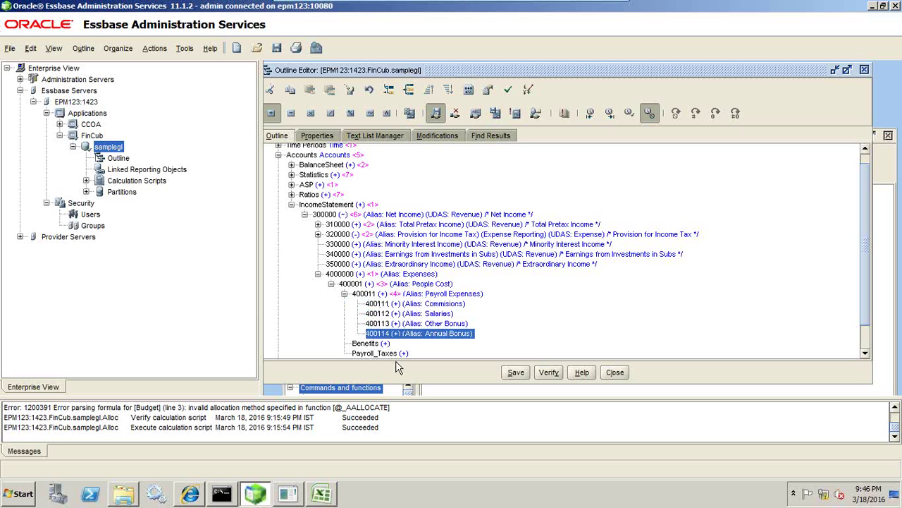
Switch to the Excel workbook Book2 and inspect the Jan Budget cells for Salaries and Payroll Expenses.
click(331, 495)
click(381, 328)
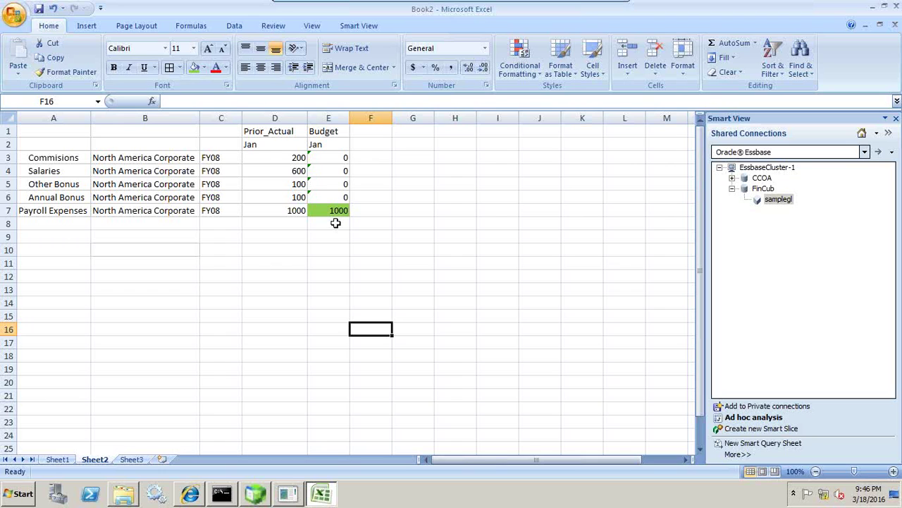
click(338, 171)
click(343, 210)
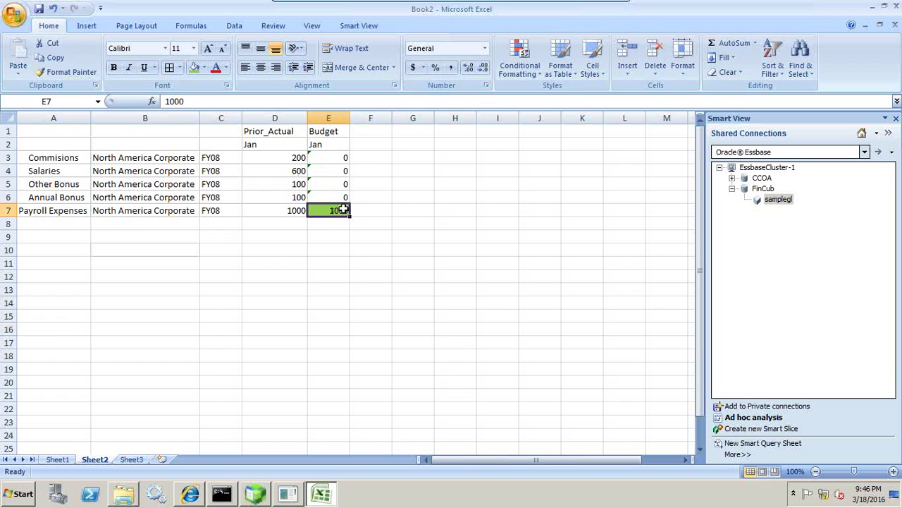
Copy the Payroll Expenses label from A7 into cell B11.
click(48, 209)
key(ctrl+c)
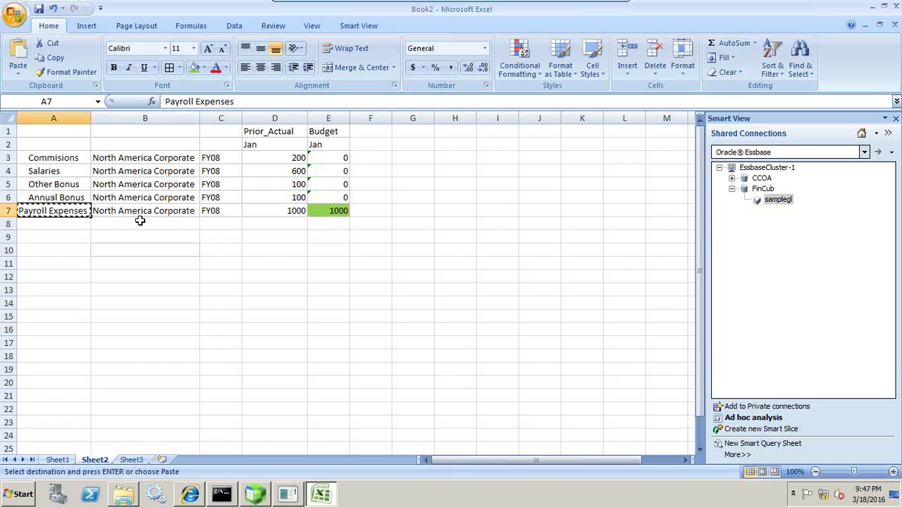
click(144, 263)
key(ctrl+v)
Copy the four child account labels from A3:A6 into C12:C15 and autofit the width of column C.
drag(60, 158, 63, 198)
key(ctrl+c)
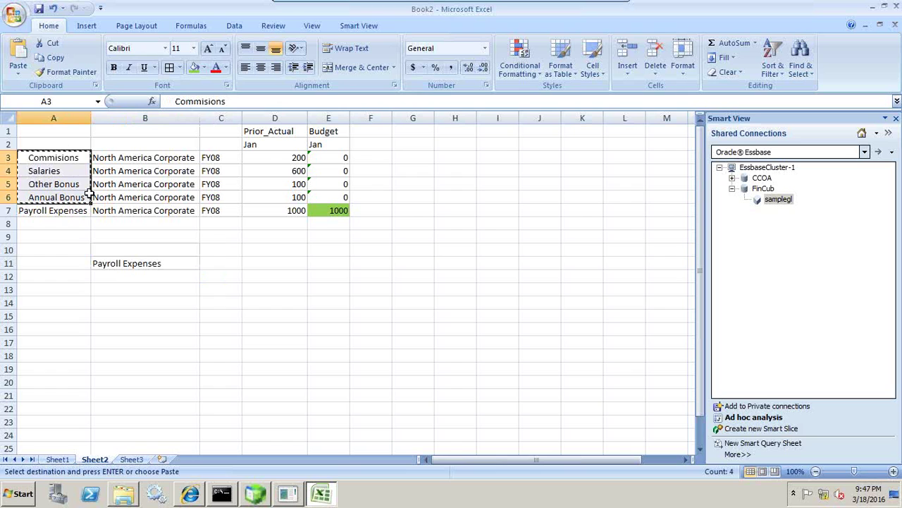
click(220, 273)
key(ctrl+v)
double_click(241, 119)
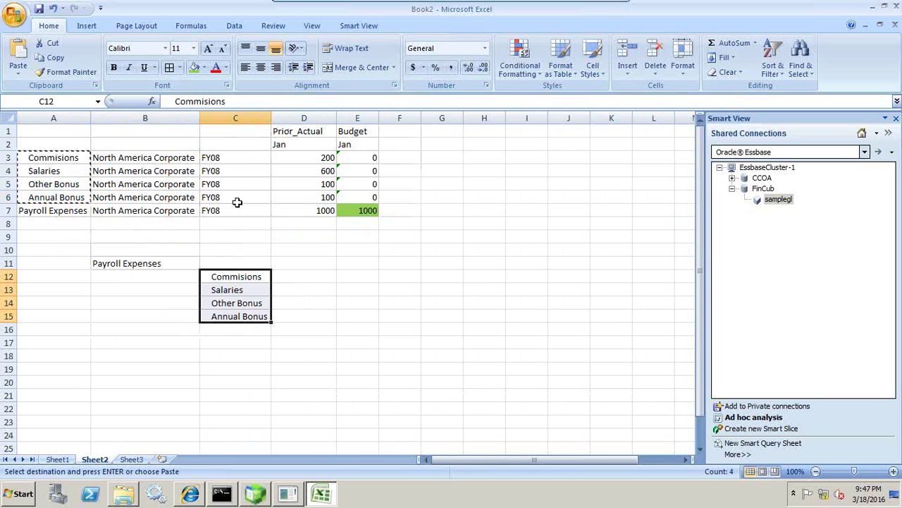
click(245, 67)
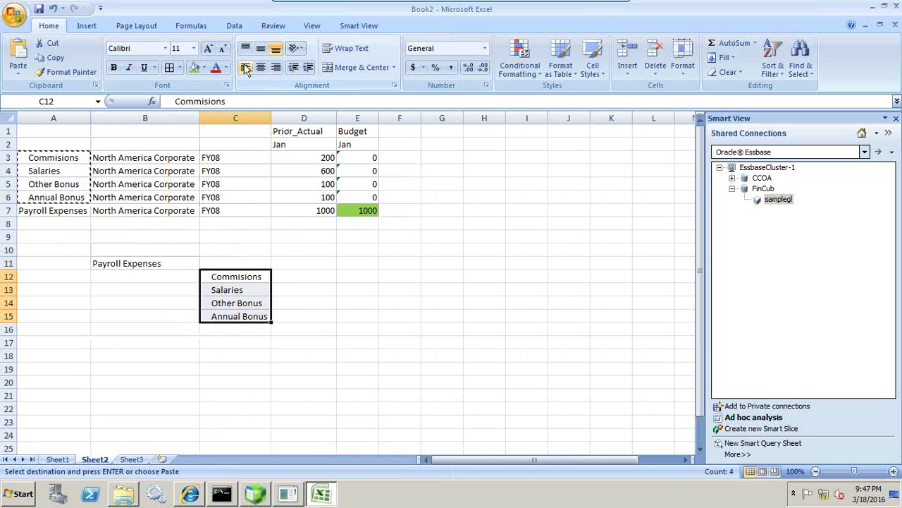
click(301, 314)
Draw an up block arrow about 0.89" high and 0.33" wide in column D beside the copied child accounts.
click(85, 26)
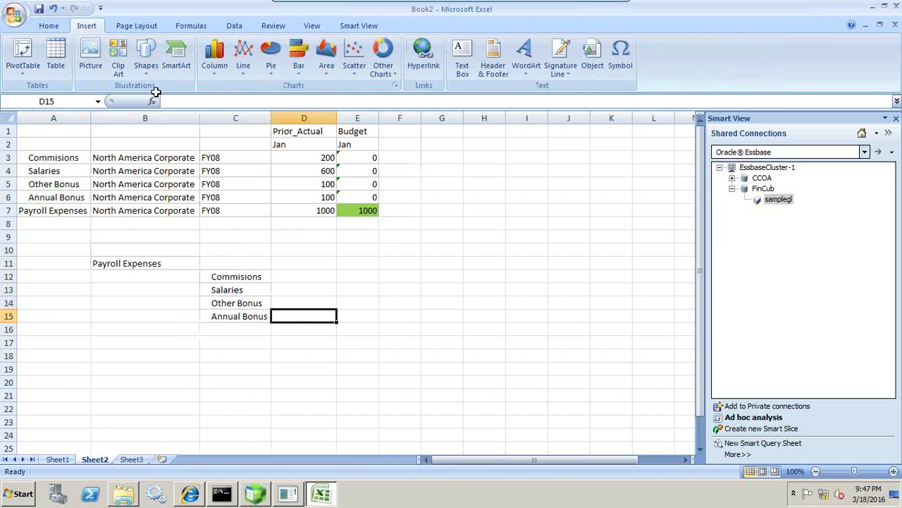
drag(228, 278, 226, 316)
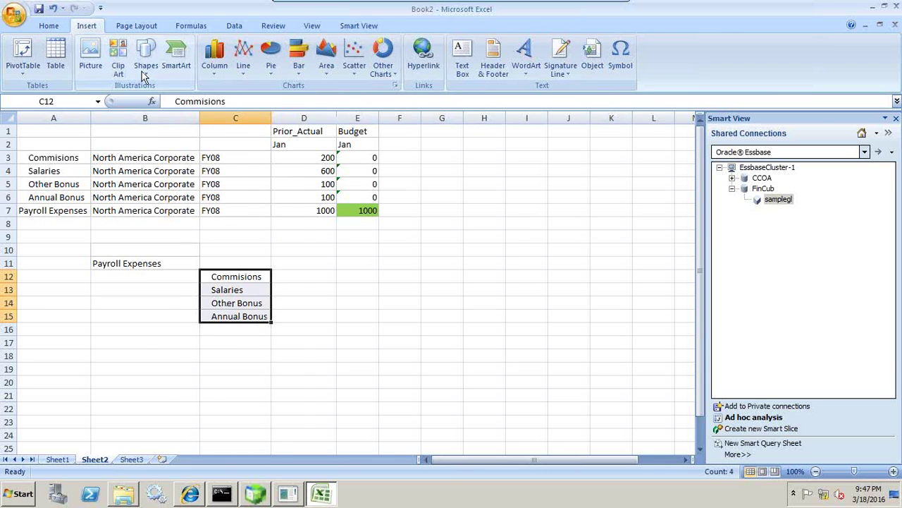
click(146, 63)
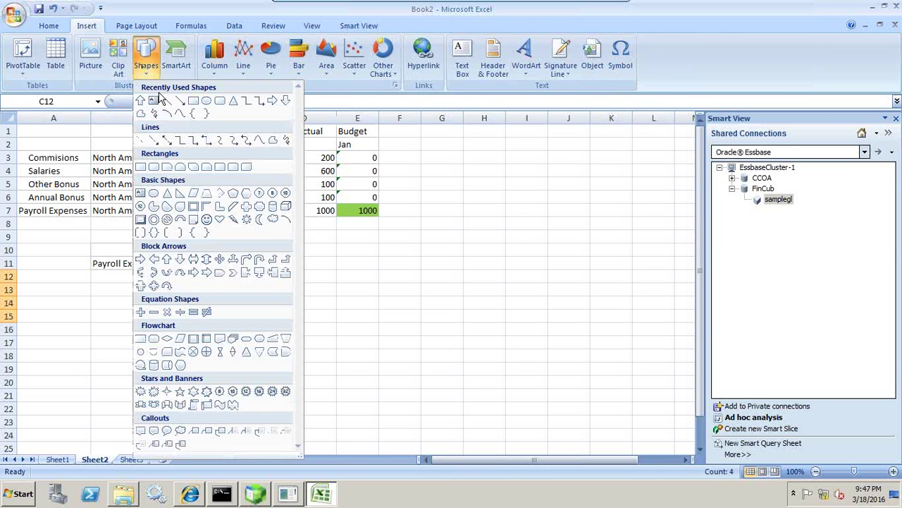
click(167, 259)
mouse_move(320, 271)
mouse_down()
mouse_move(318, 312)
mouse_move(297, 320)
mouse_up()
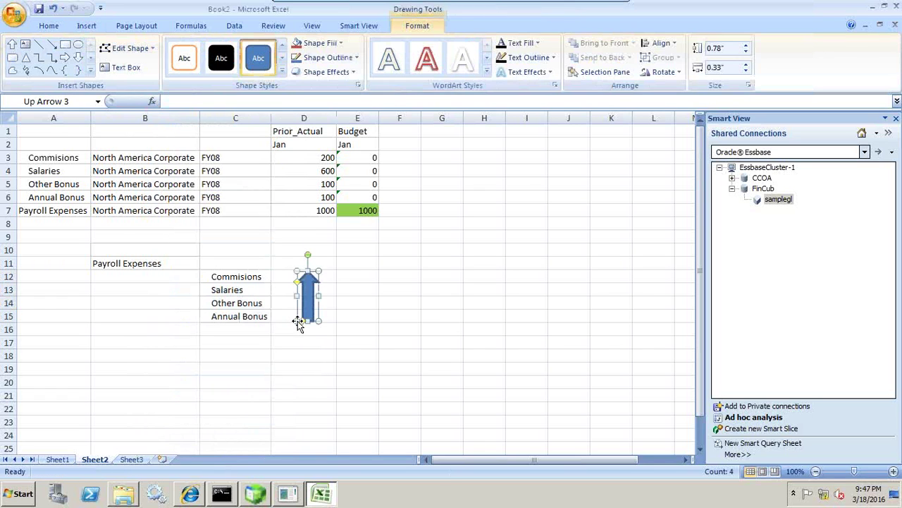
drag(308, 270, 307, 264)
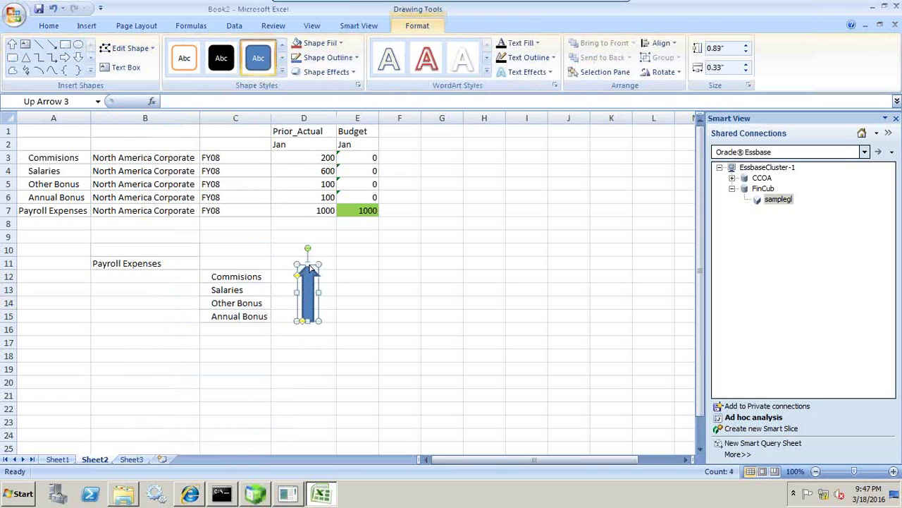
Draw a down block arrow about 1.04" high and 0.33" wide in column E, beside the up arrow.
click(87, 26)
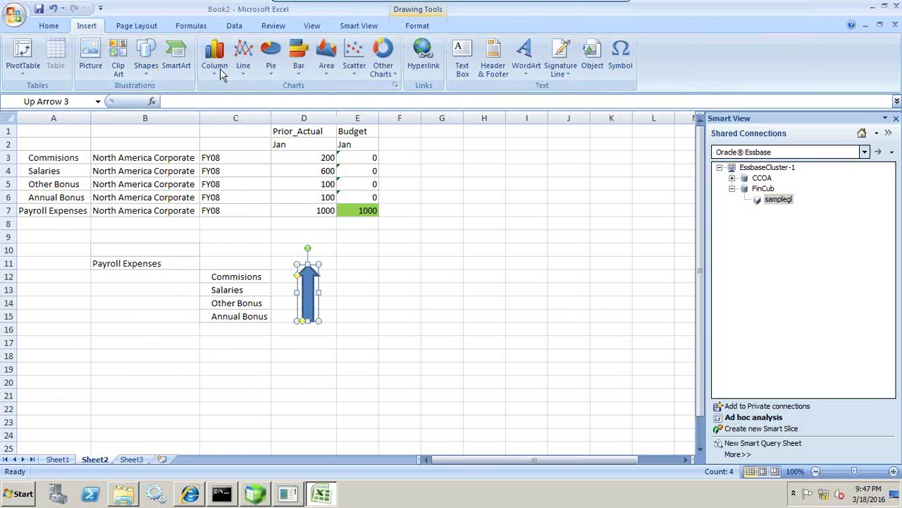
click(146, 60)
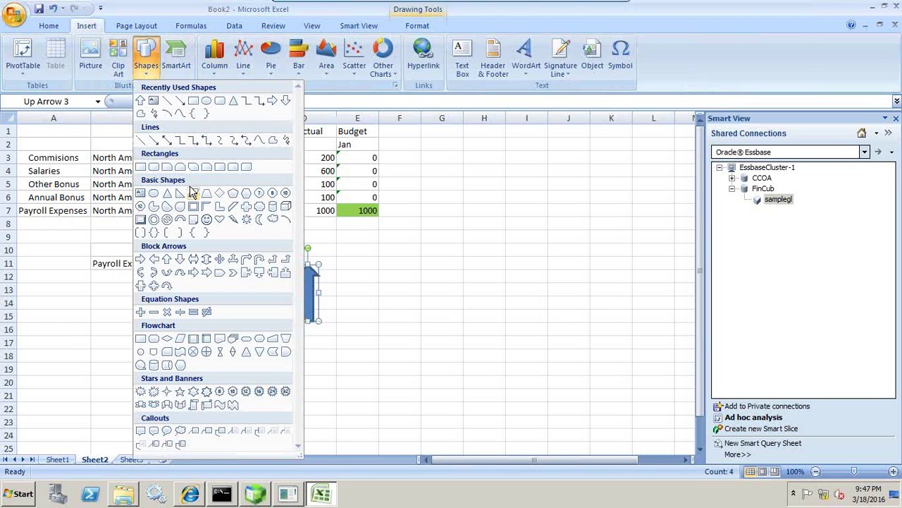
click(180, 258)
mouse_move(361, 255)
mouse_down()
mouse_move(363, 294)
mouse_move(339, 322)
mouse_up()
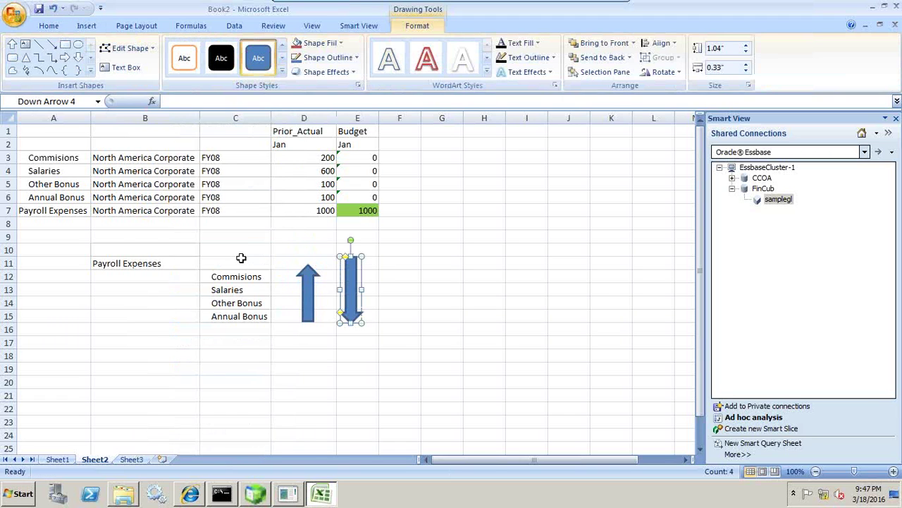
click(265, 262)
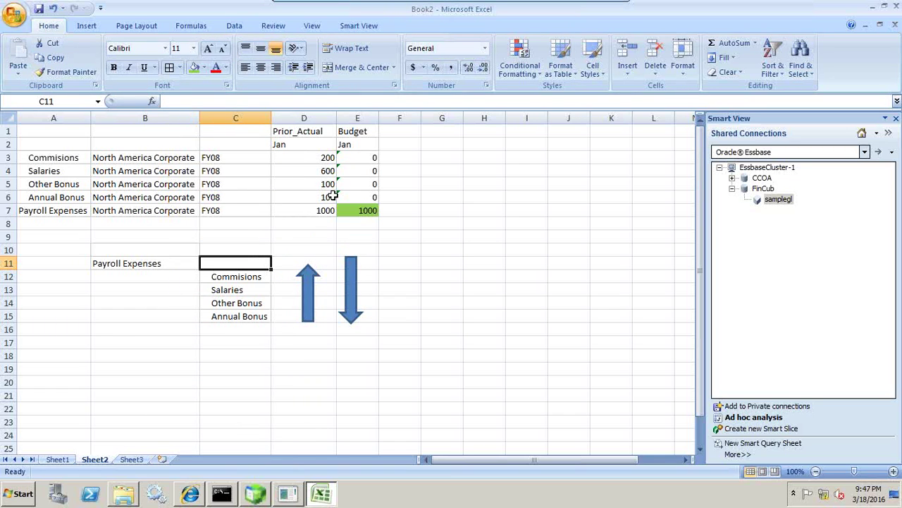
Review the Payroll Expenses budget in E7 and the account labels in column A.
click(388, 233)
click(349, 213)
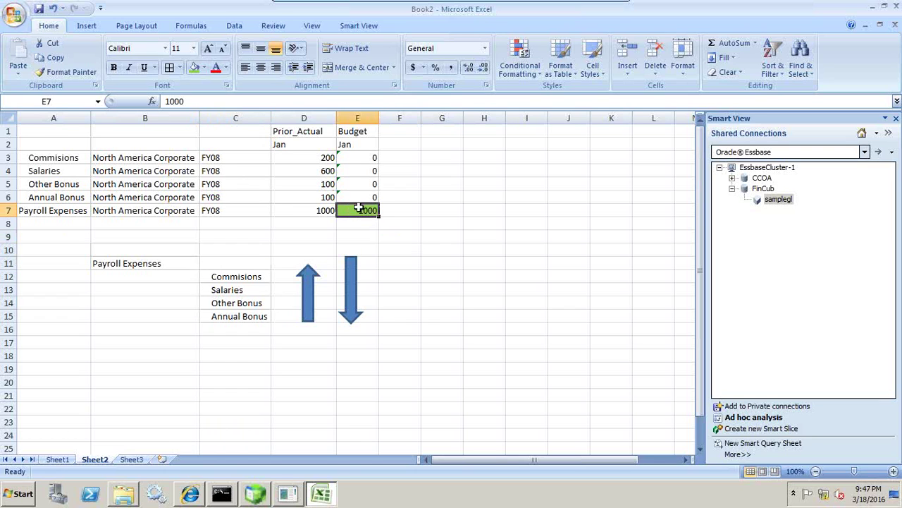
click(67, 160)
drag(64, 176, 60, 210)
Enter the formula =E7/4 in the Annual Bonus budget cell E6.
click(368, 199)
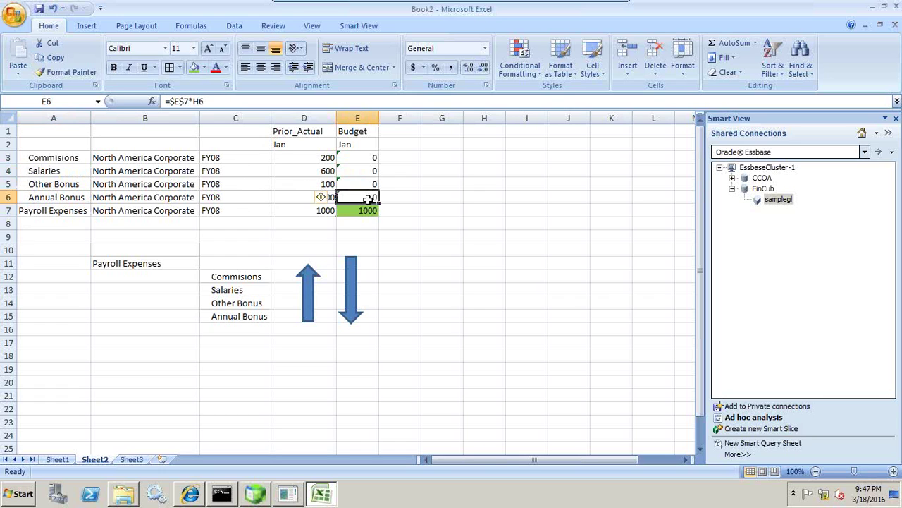
text(=)
click(370, 213)
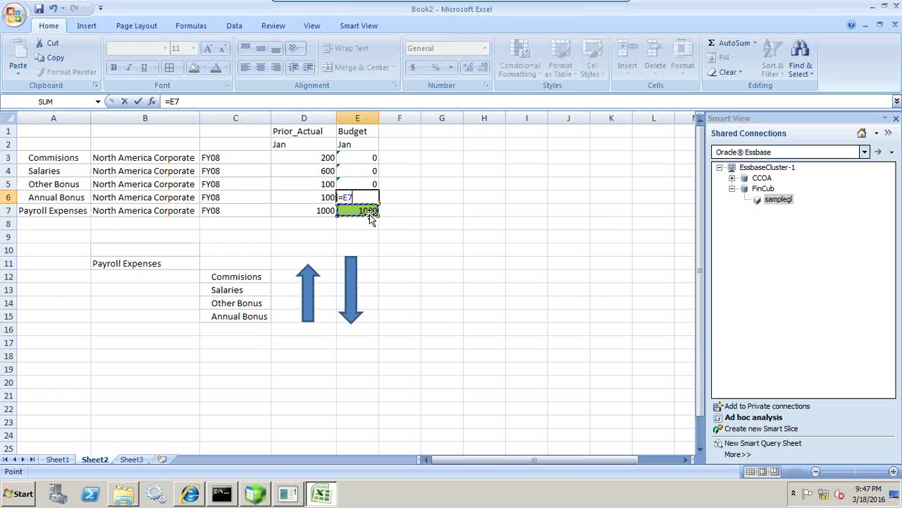
text(/4)
key(Return)
Set the Budget values for Commisions, Salaries and Other Bonus in E3:E5 to 250 each.
key(Up)
key(ctrl+c)
key(Up)
key(Up)
key(Up)
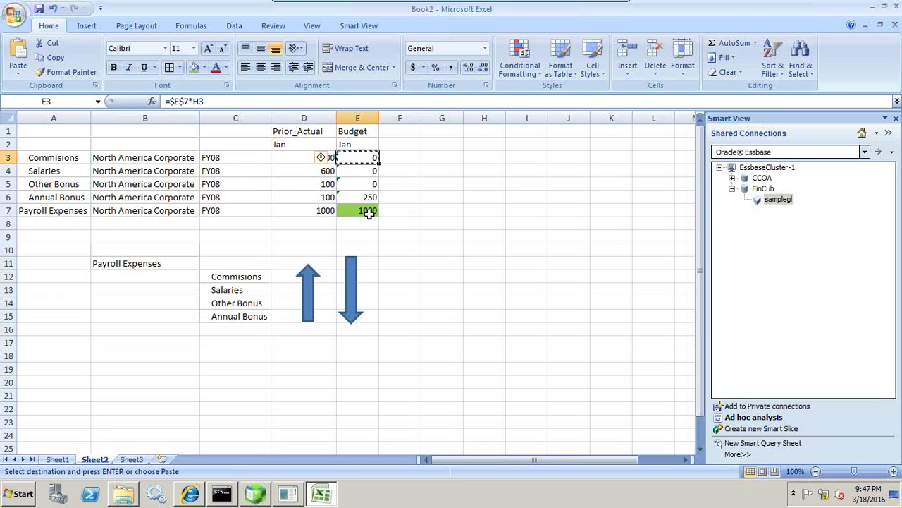
text(250)
key(Return)
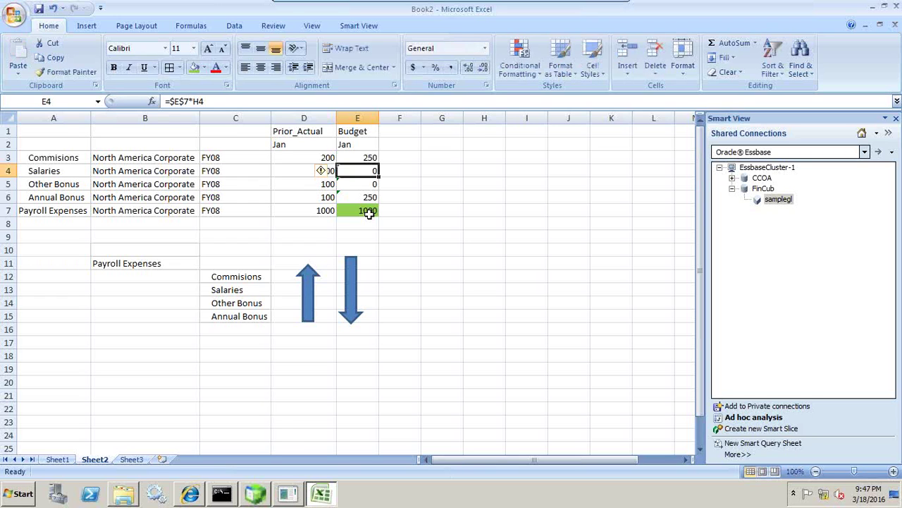
text(259)
key(BackSpace)
text(0)
key(Return)
text(250)
key(Return)
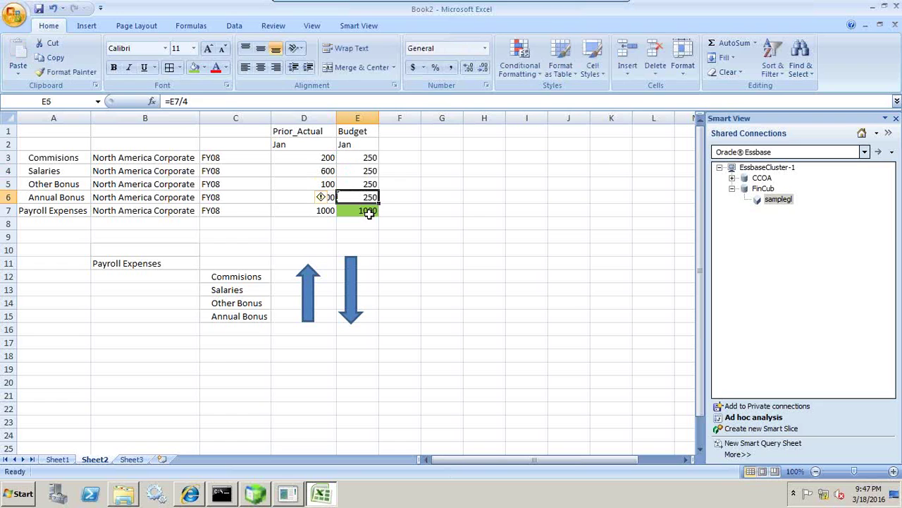
Compare the Budget total and its child values in column E with the Prior_Actual child values in column D.
click(407, 231)
click(353, 210)
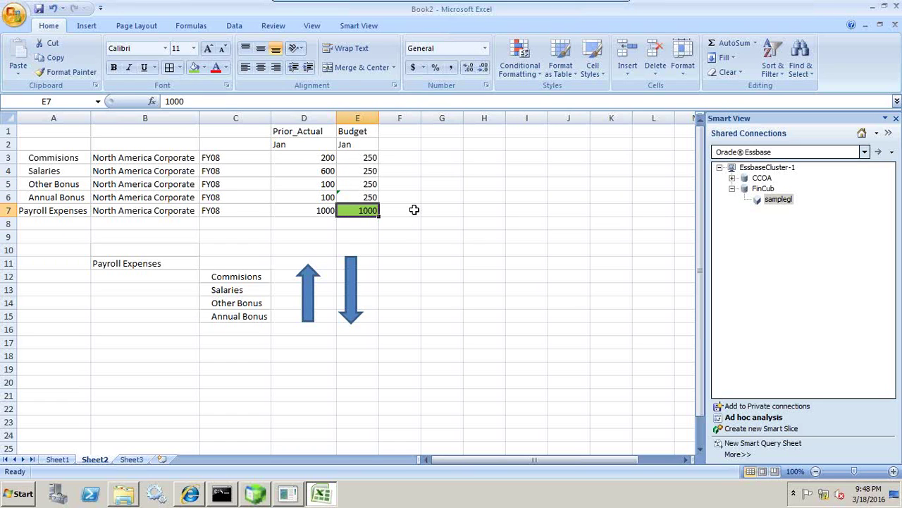
drag(368, 158, 358, 199)
click(362, 132)
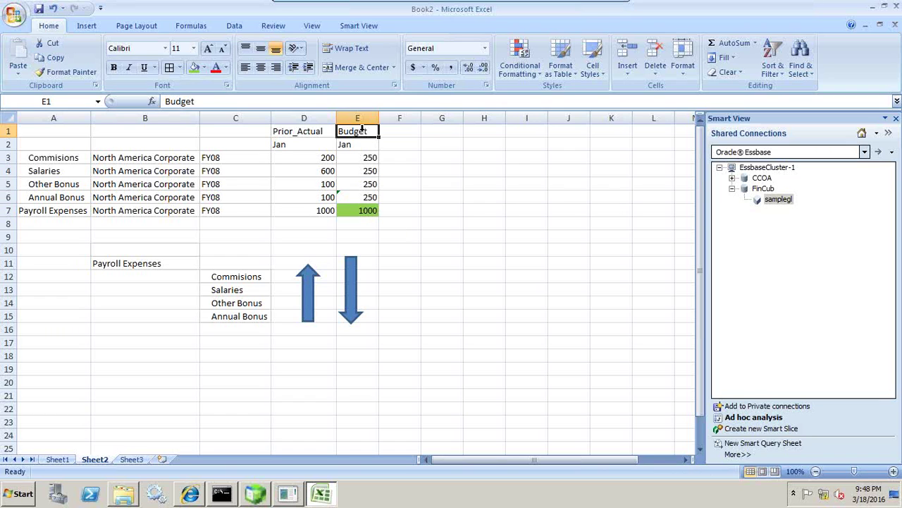
key(Left)
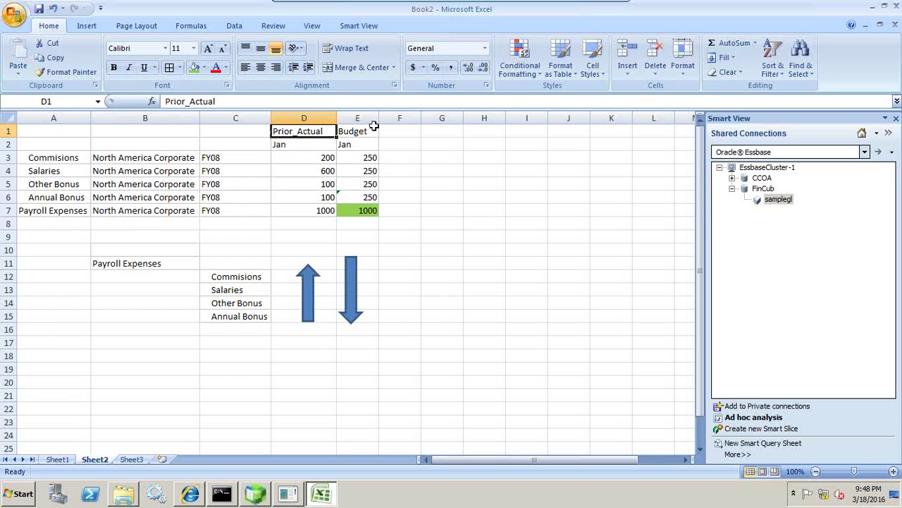
drag(300, 154, 307, 200)
Set the Payroll Expenses budget in E7 to 5000.
click(370, 210)
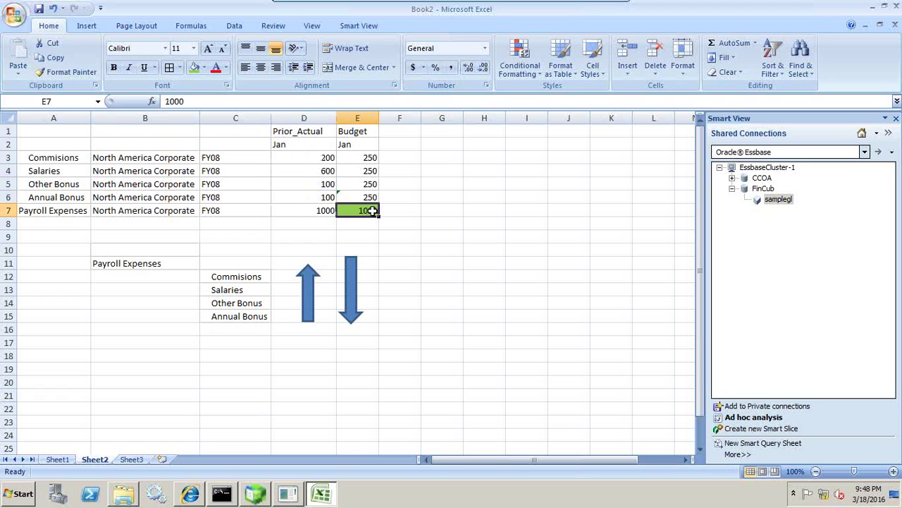
text(500)
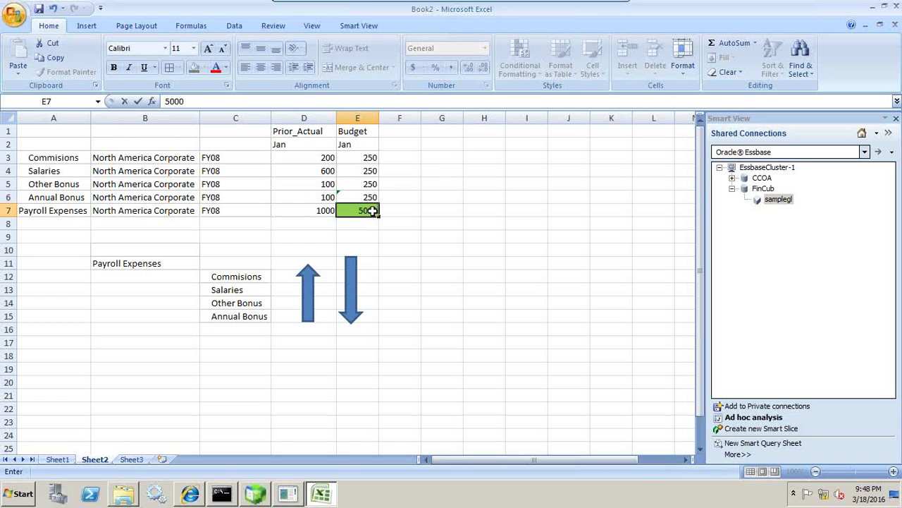
key(Return)
Clear the Budget values of the four child accounts in E3:E6.
key(Up)
key(Up)
key(Up)
key(Up)
key(Up)
key(shift+Down)
key(shift+Down)
key(shift+Down)
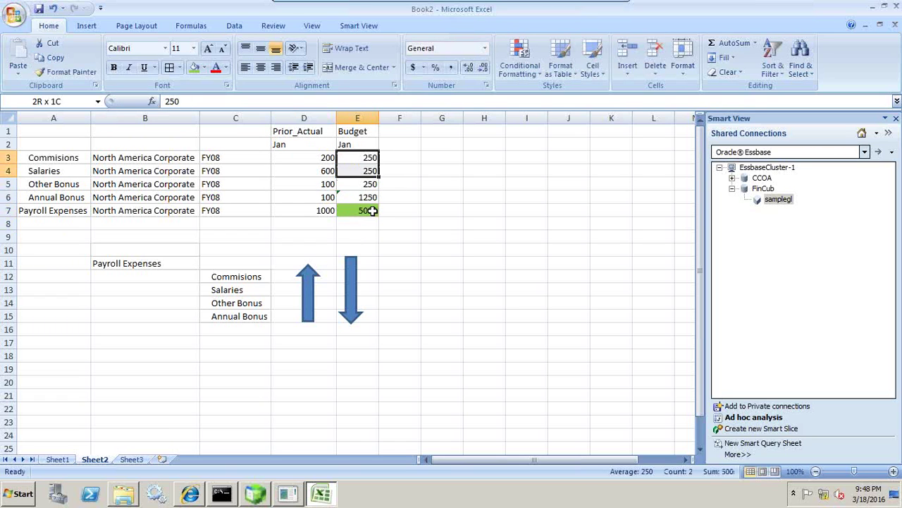
key(Delete)
key(Left)
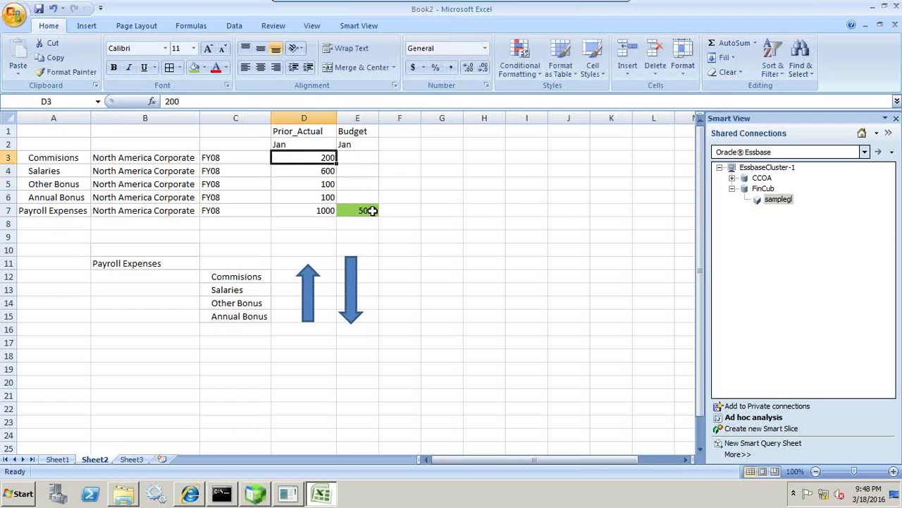
key(shift+Down)
key(shift+Down)
key(shift+Down)
key(shift+Down)
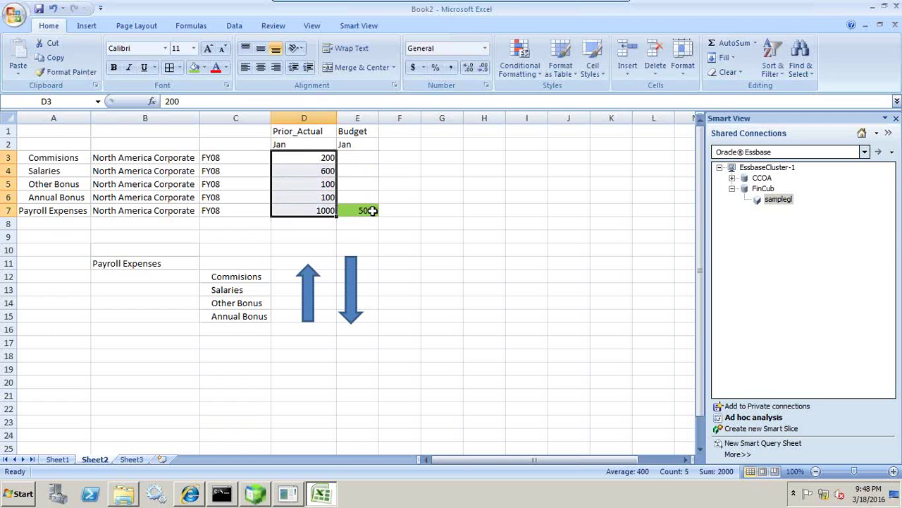
key(Right)
key(Right)
key(Right)
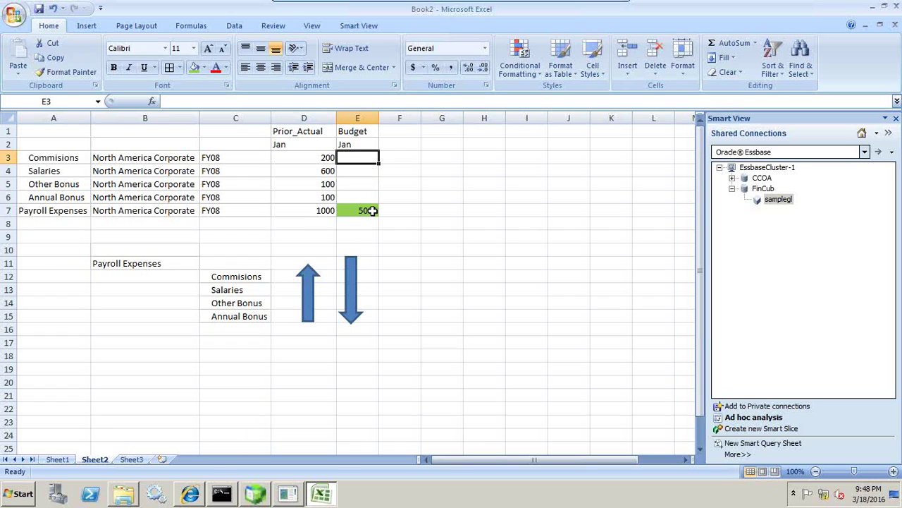
text(=)
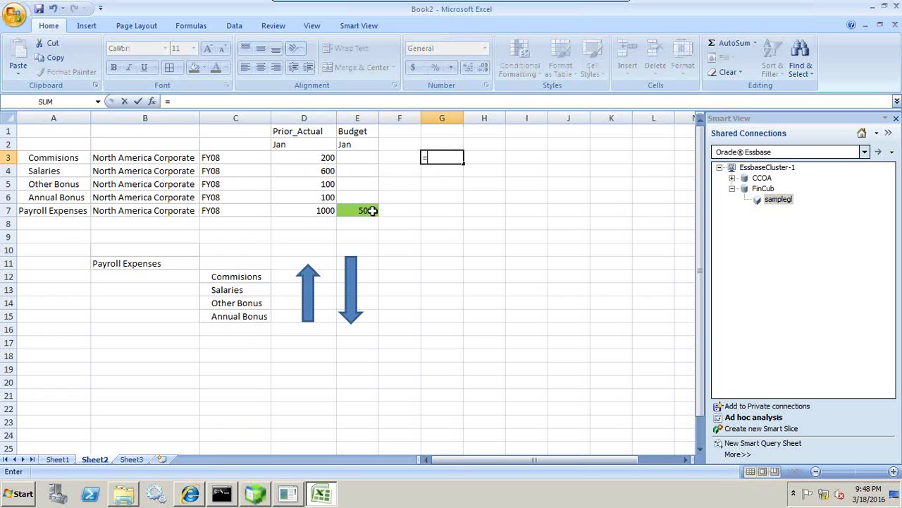
key(BackSpace)
Copy the Prior_Actual header from D1 to G1.
key(Up)
key(Up)
key(Left)
key(Left)
key(Left)
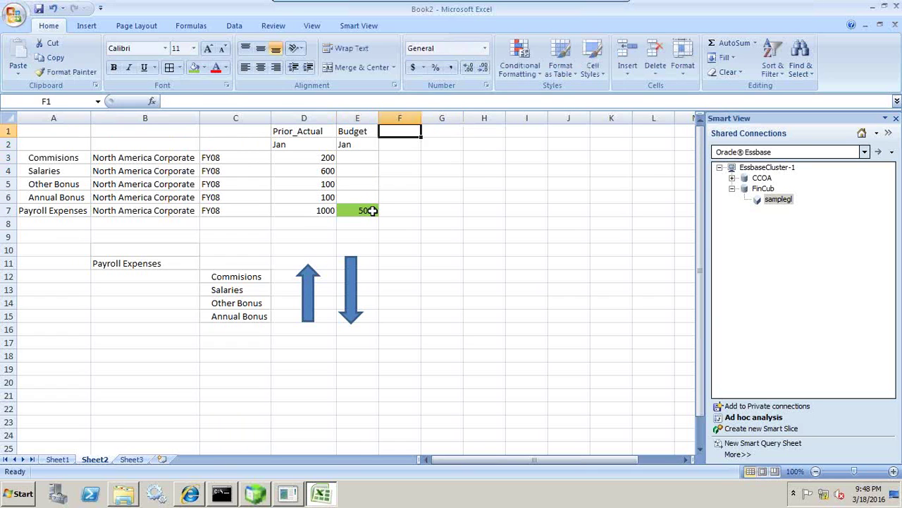
key(ctrl+c)
key(Right)
key(Right)
key(Right)
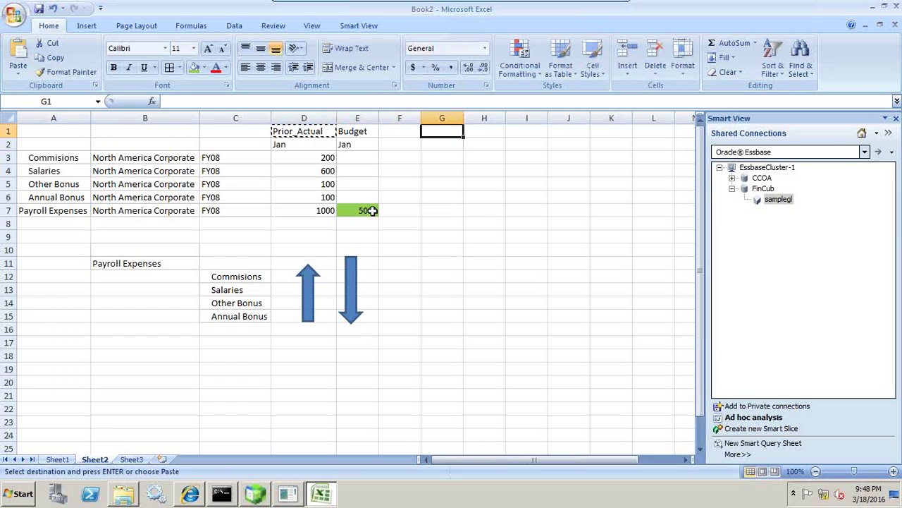
key(ctrl+v)
Label cell G2 "value %" and widen column G to fit the Prior_Actual header.
key(Down)
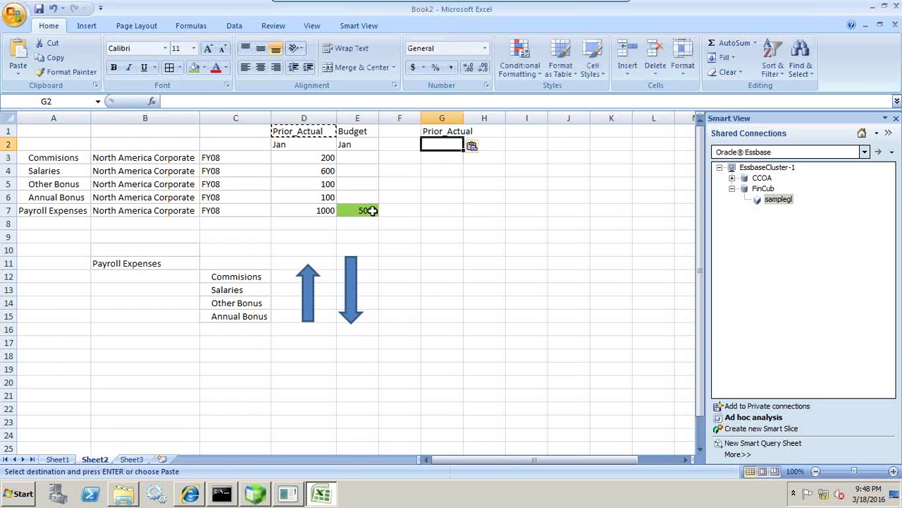
text(value %)
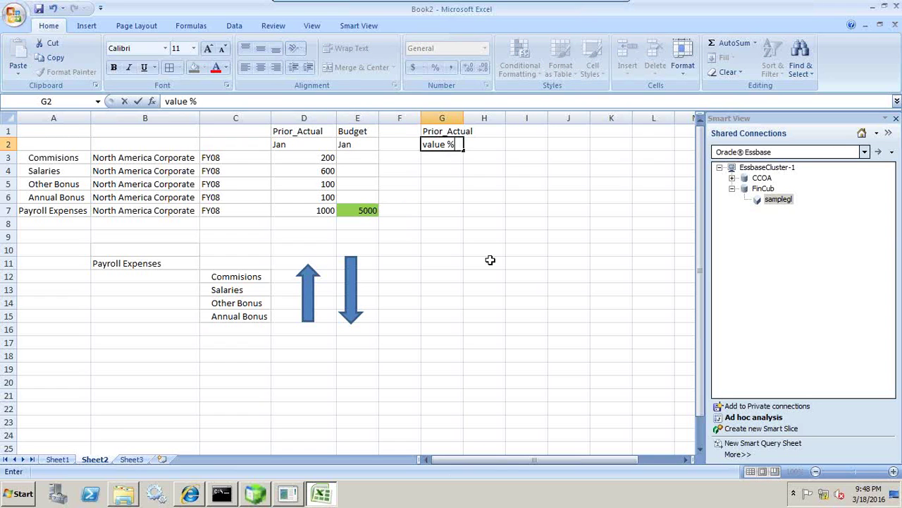
click(456, 220)
drag(464, 118, 476, 118)
Enter the formula =D3/D7 in G3 to calculate the Commisions share of the Prior_Actual Payroll Expenses.
click(452, 158)
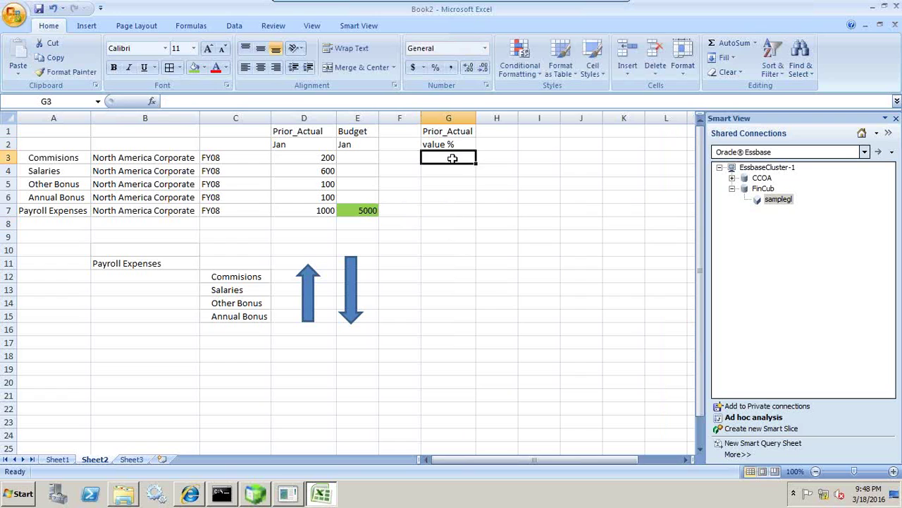
text(=)
click(303, 156)
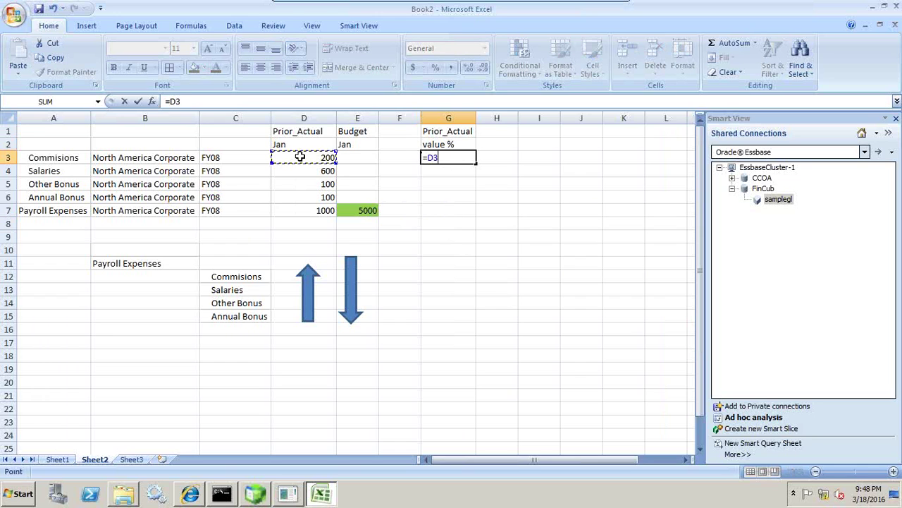
text(/)
click(309, 211)
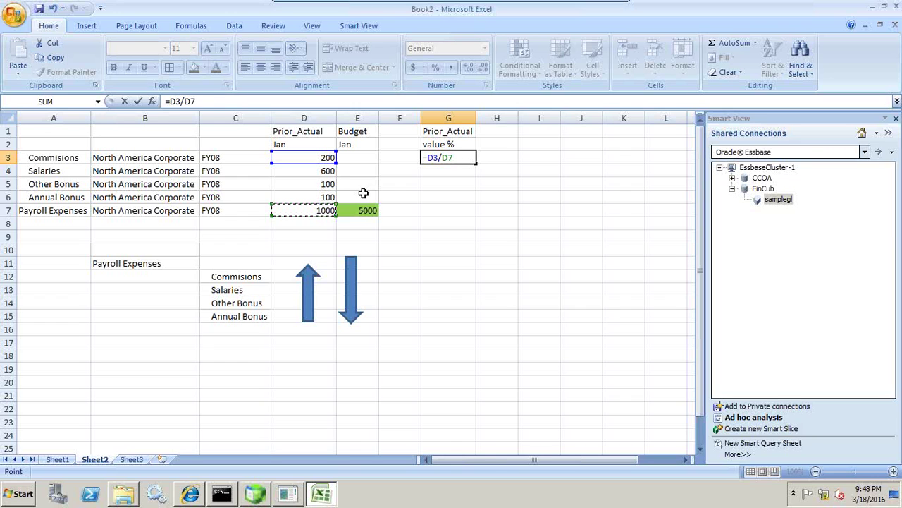
key(Return)
Extend the share formula in G3 to =D3/D7*100.
key(Up)
key(F2)
text(100)
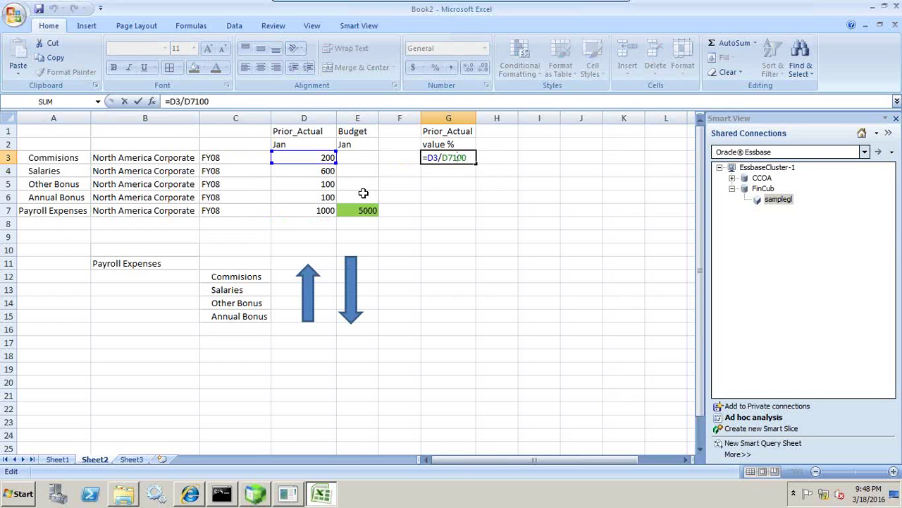
text(*)
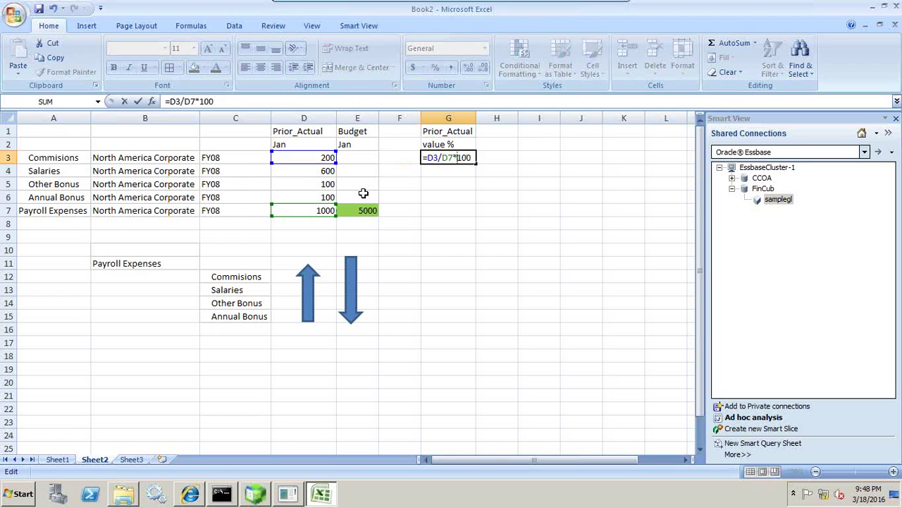
key(Return)
Remove the multiplication by 100 from the formula in G3, leaving =D3/D7.
key(Up)
key(F2)
key(BackSpace)
key(BackSpace)
key(BackSpace)
key(Return)
key(Up)
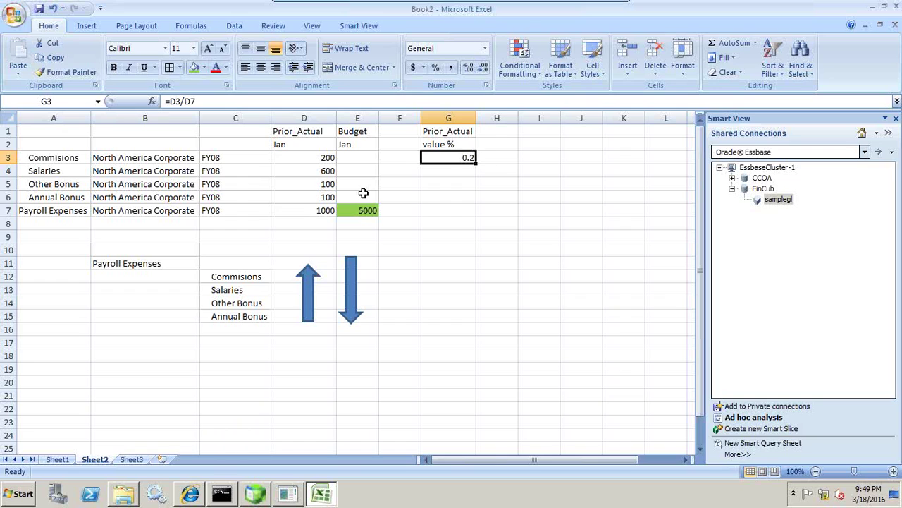
Compare the Commisions Prior_Actual value in D3 with the Payroll Expenses total in D7.
key(Left)
key(Left)
key(Left)
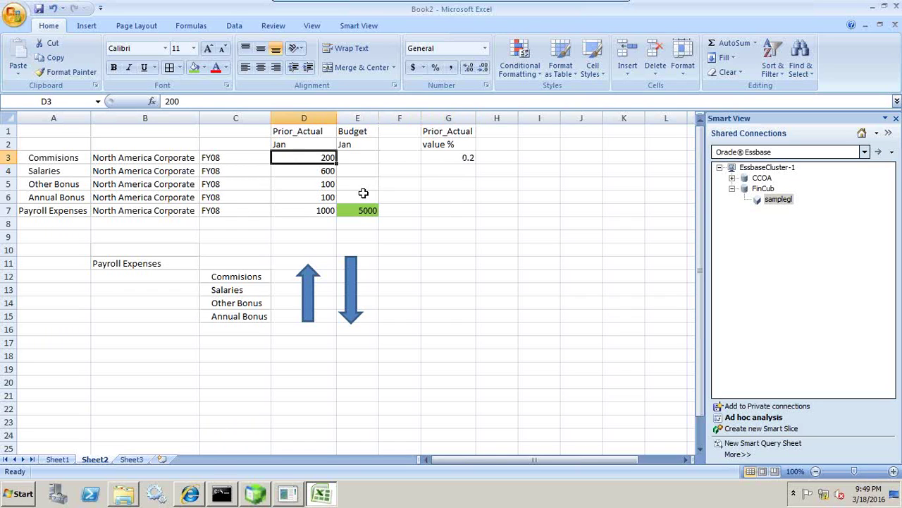
key(Down)
key(Down)
key(Down)
key(Down)
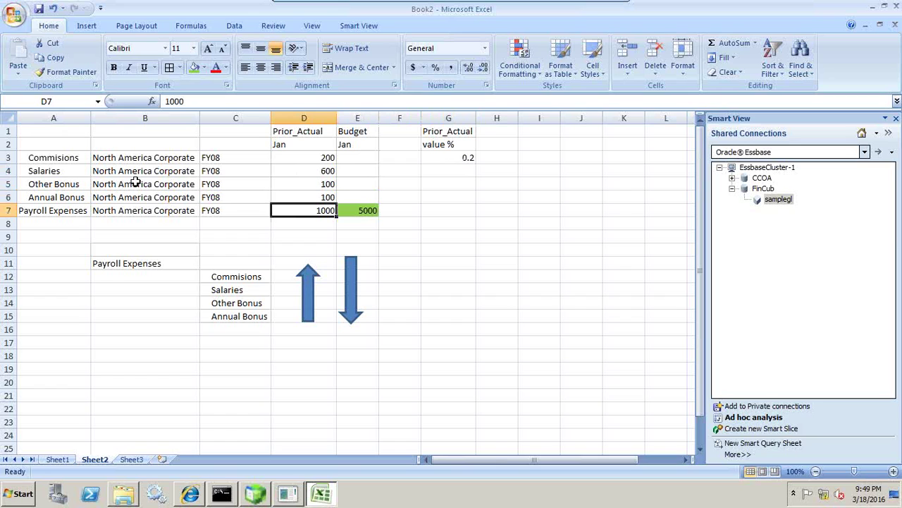
click(77, 159)
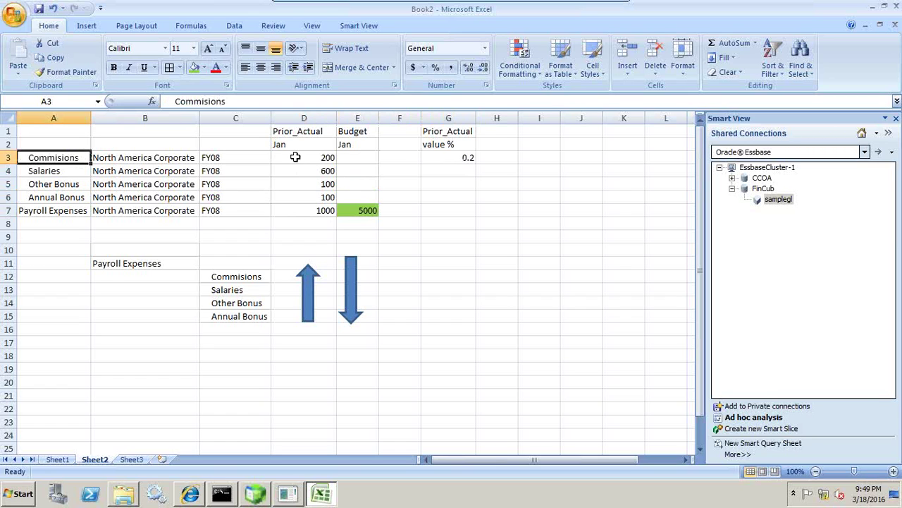
Make the total reference in the G3 formula absolute, so that it reads =D3/$D$7.
click(468, 158)
double_click(467, 158)
key(Left)
key(Left)
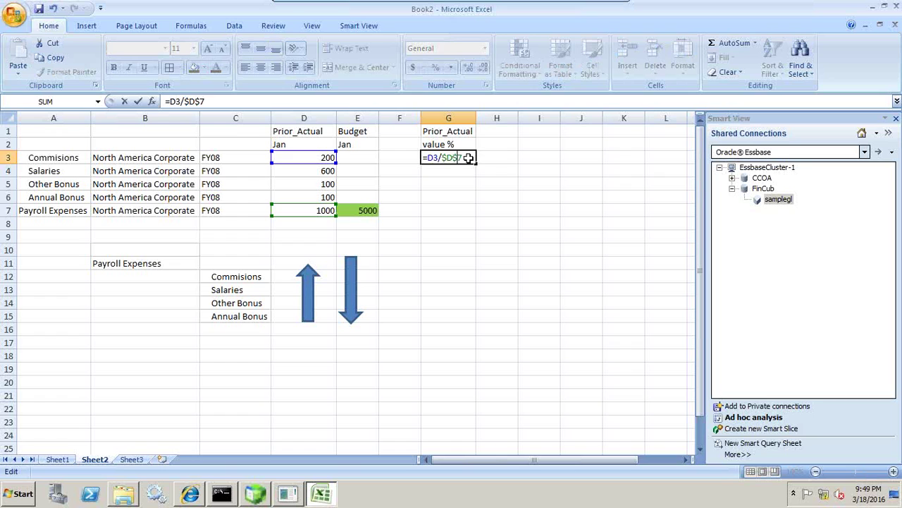
key(Return)
Copy the share formula from G3 to G4:G6 for Salaries, Other Bonus and Annual Bonus.
key(Up)
key(ctrl+c)
key(Down)
key(shift+Down)
key(shift+Down)
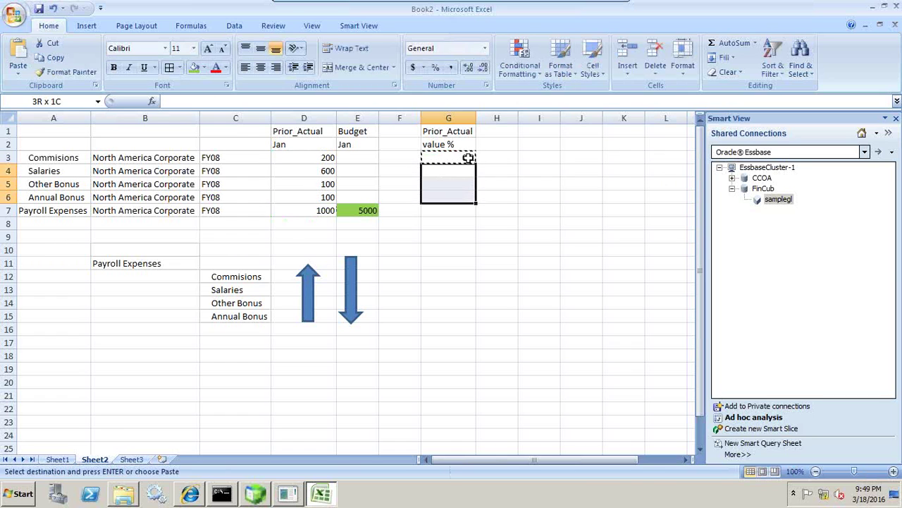
key(ctrl+v)
click(513, 195)
Check the calculated shares in column G against the Salaries, Other Bonus and Annual Bonus accounts.
click(458, 172)
click(77, 169)
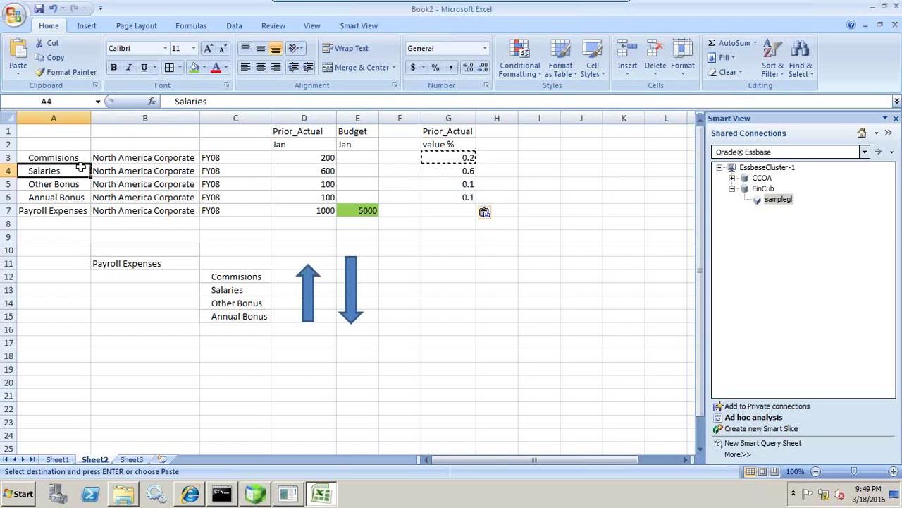
click(463, 185)
click(78, 185)
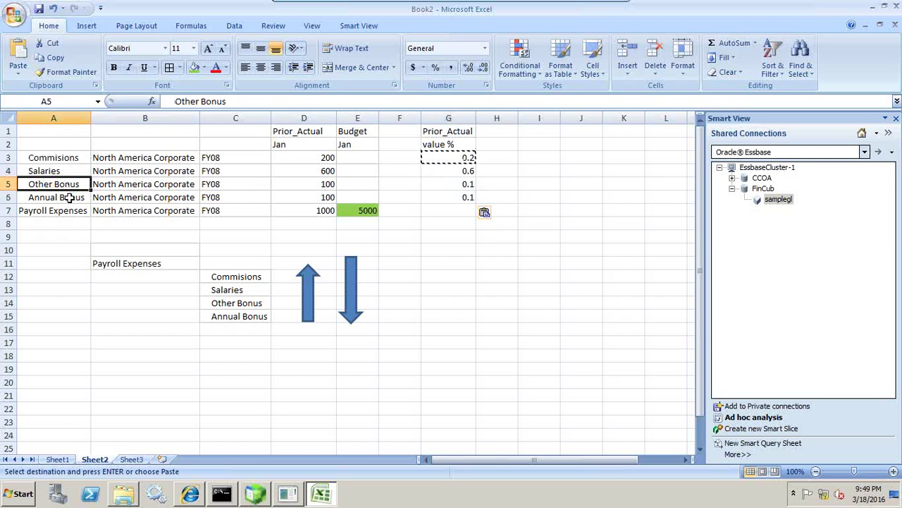
click(72, 197)
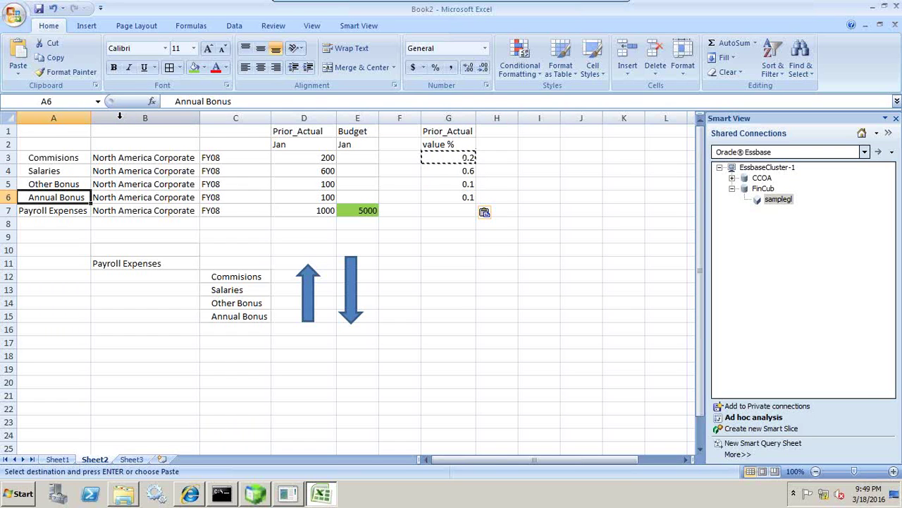
Format the shares in G3:G6 as Percentage with 2 decimal places.
drag(466, 157, 462, 197)
right_click(445, 162)
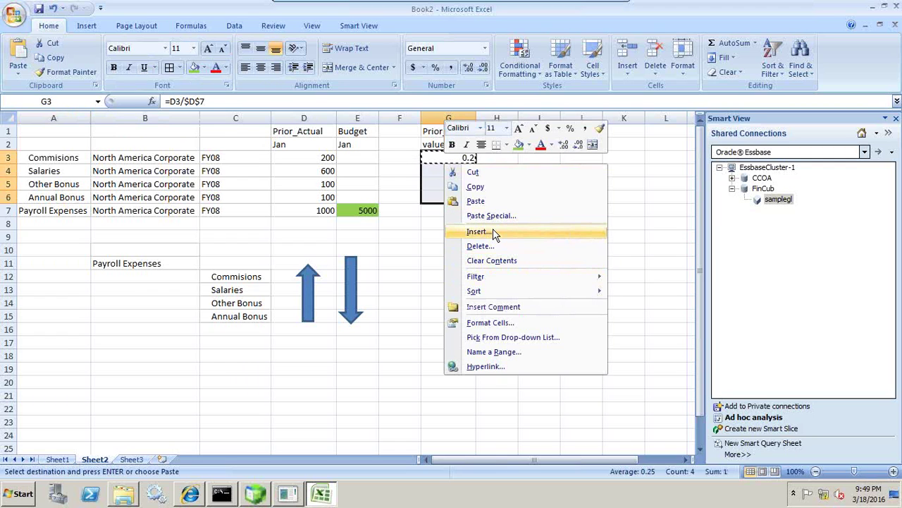
click(490, 322)
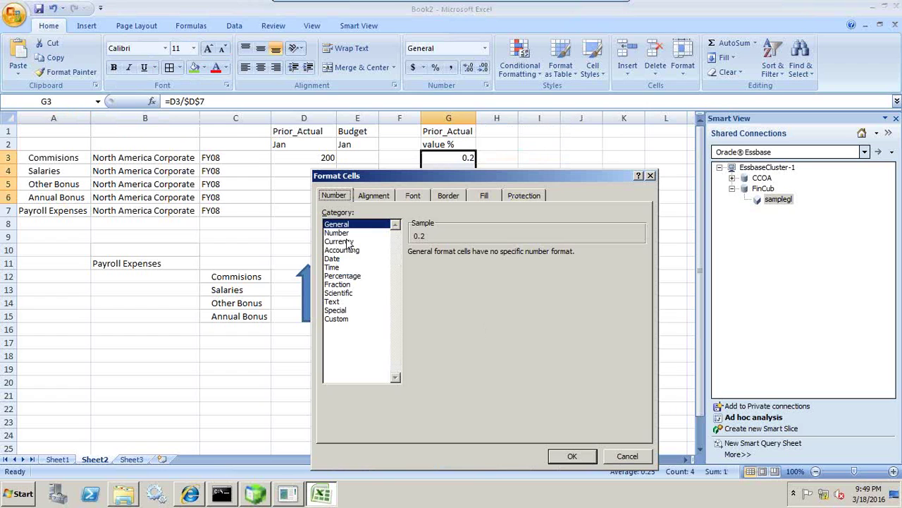
click(377, 276)
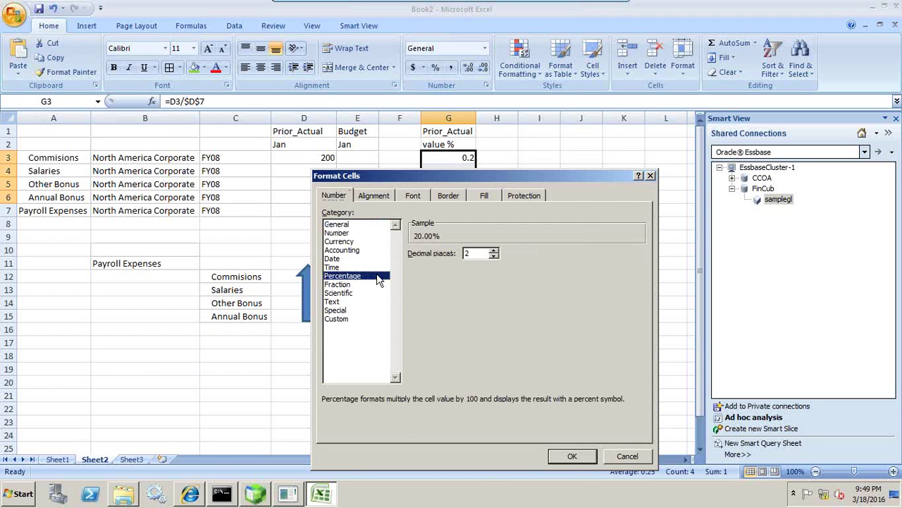
click(572, 456)
click(440, 224)
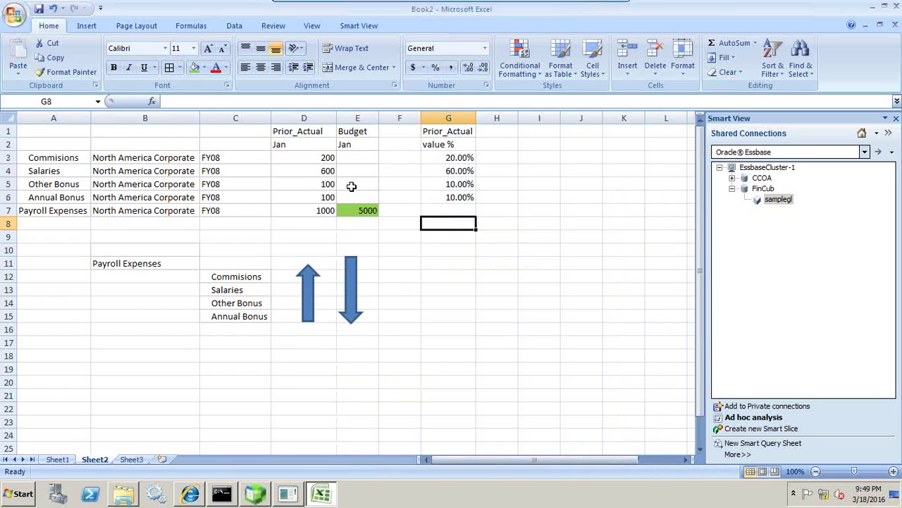
Enter the formula =E7*G3 in E3 to allocate the Payroll Expenses budget to Commisions by its share.
click(353, 211)
drag(364, 162, 366, 197)
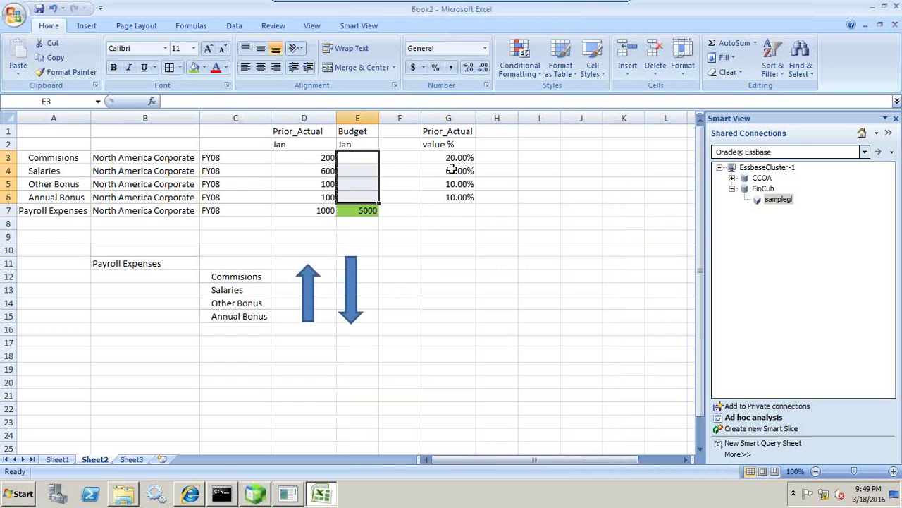
click(366, 161)
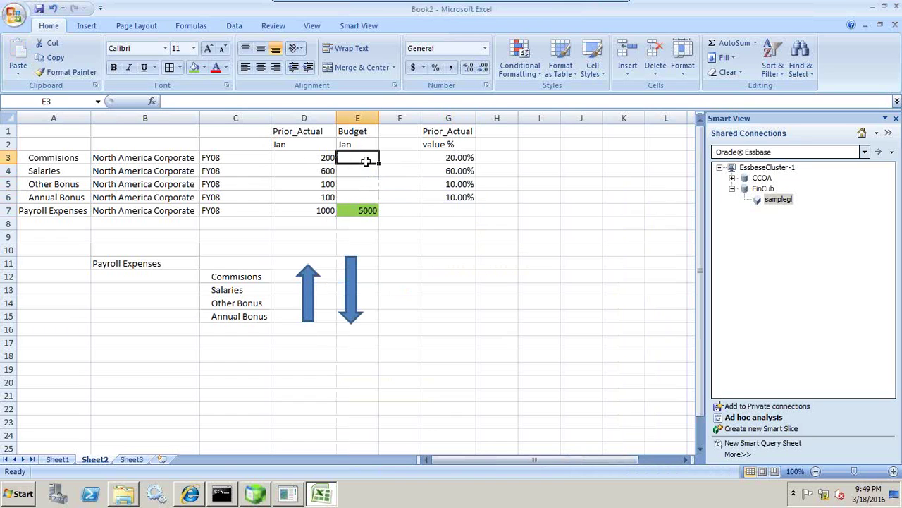
text(=)
click(361, 214)
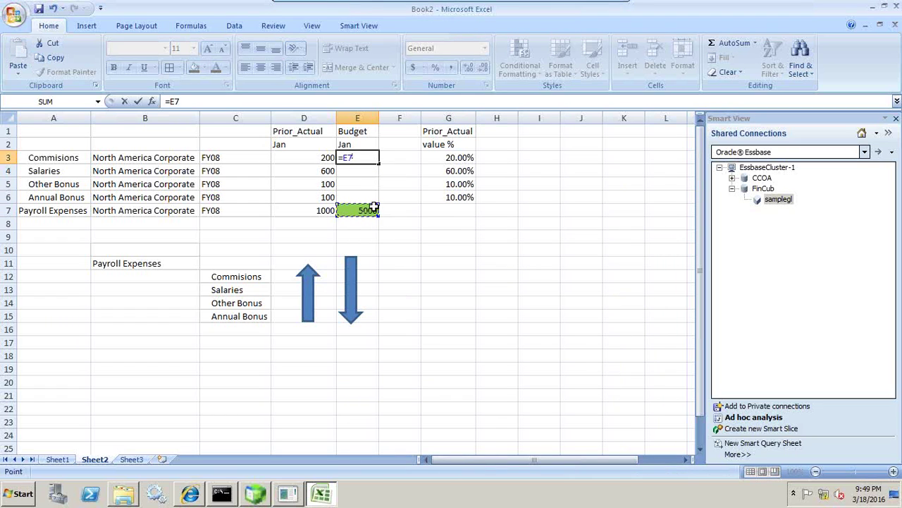
text(*)
click(460, 156)
key(Return)
Try copying the Commisions allocation formula from E3 to E4:E6 and inspect the formula in E4.
key(Up)
key(ctrl+c)
key(Down)
key(shift+Down)
key(shift+Down)
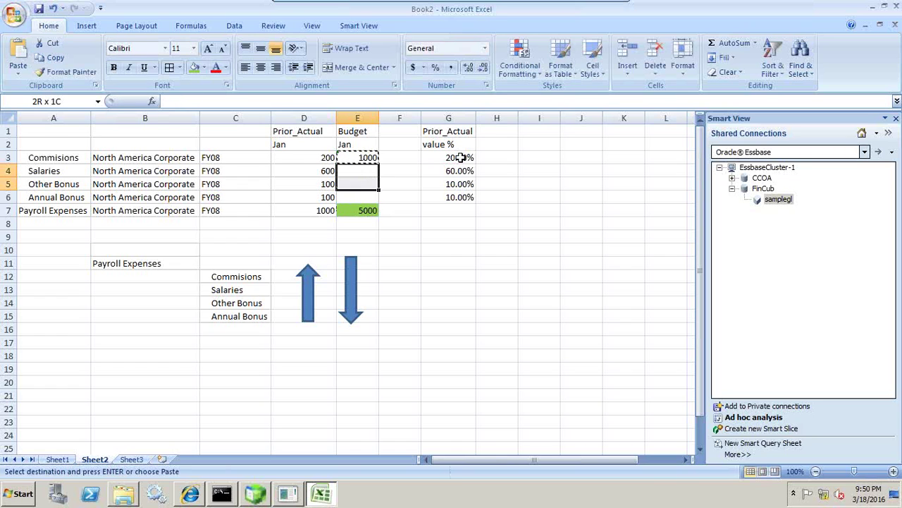
key(ctrl+v)
key(Up)
key(Down)
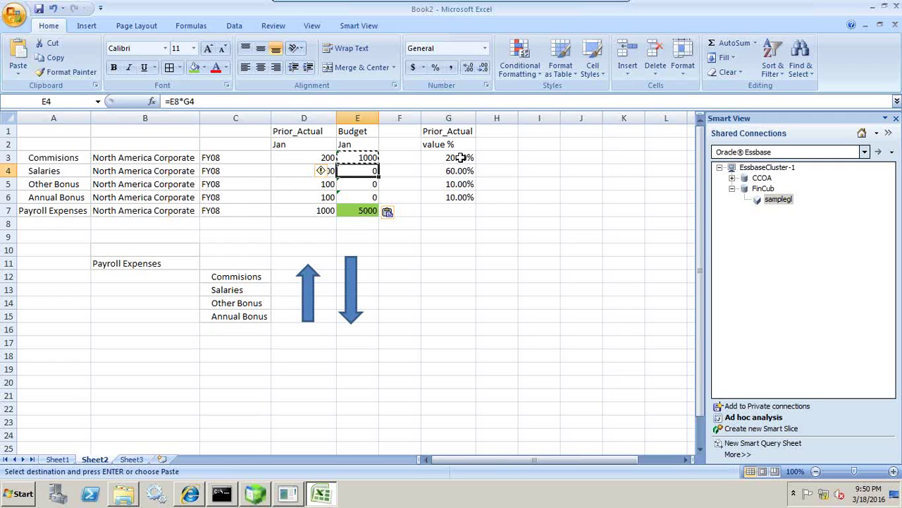
key(F2)
key(Escape)
Make the reference to the Payroll Expenses budget in E7 absolute within the E3 allocation formula.
key(Up)
key(F2)
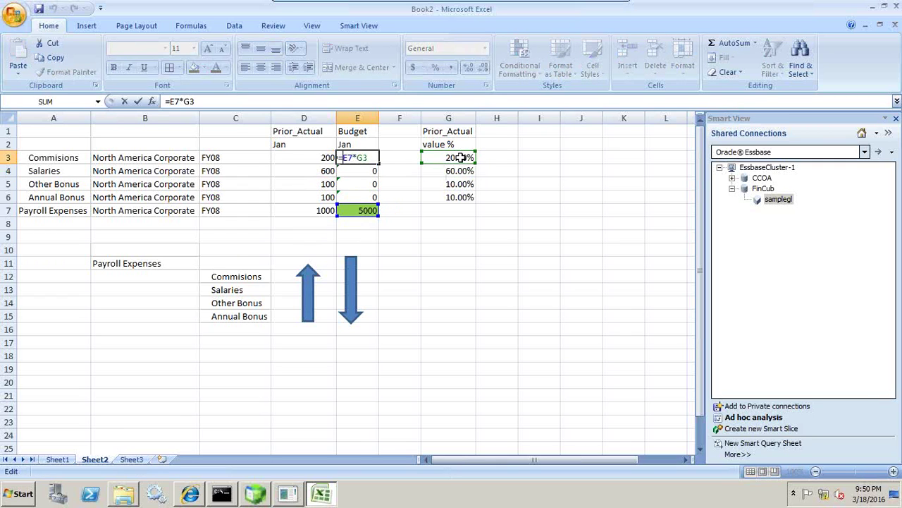
key(Right)
key(Right)
key(F4)
key(ctrl+Return)
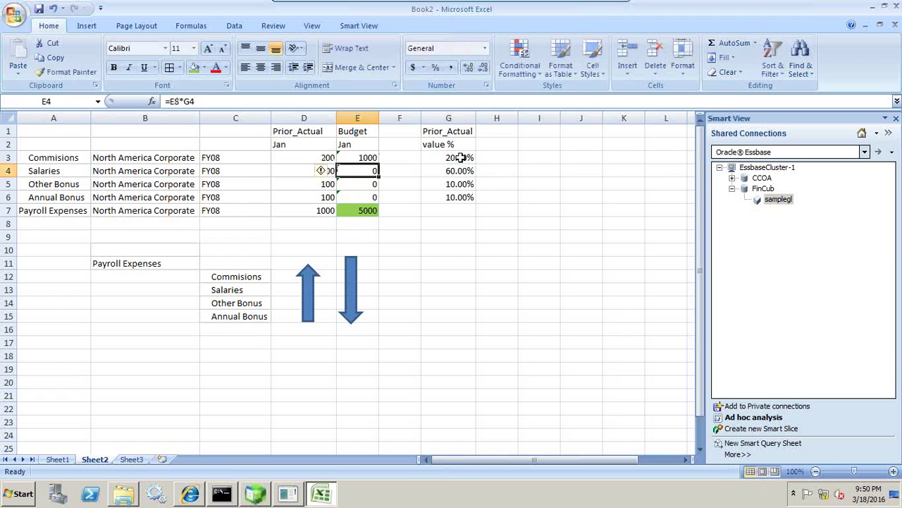
Copy the corrected allocation formula from E3 to E4:E6 for Salaries, Other Bonus and Annual Bonus.
key(ctrl+c)
key(Down)
key(shift+Down)
key(shift+Down)
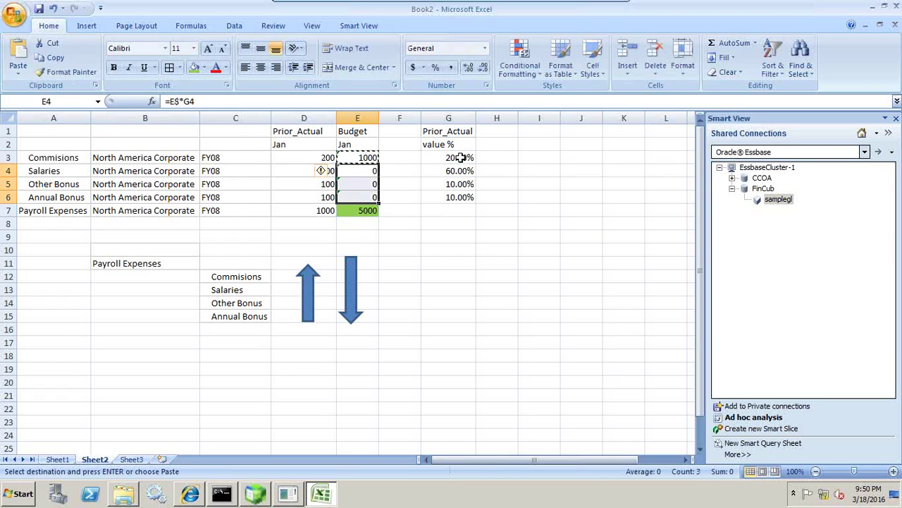
key(ctrl+v)
click(475, 225)
key(Escape)
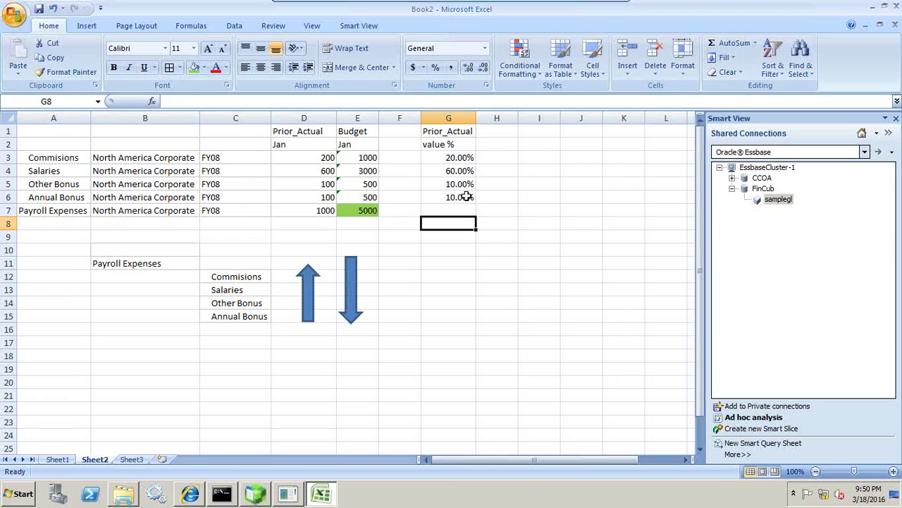
Compare the allocated Commisions budget in E3 with the Payroll Expenses budget in E7.
click(368, 157)
click(368, 208)
click(368, 156)
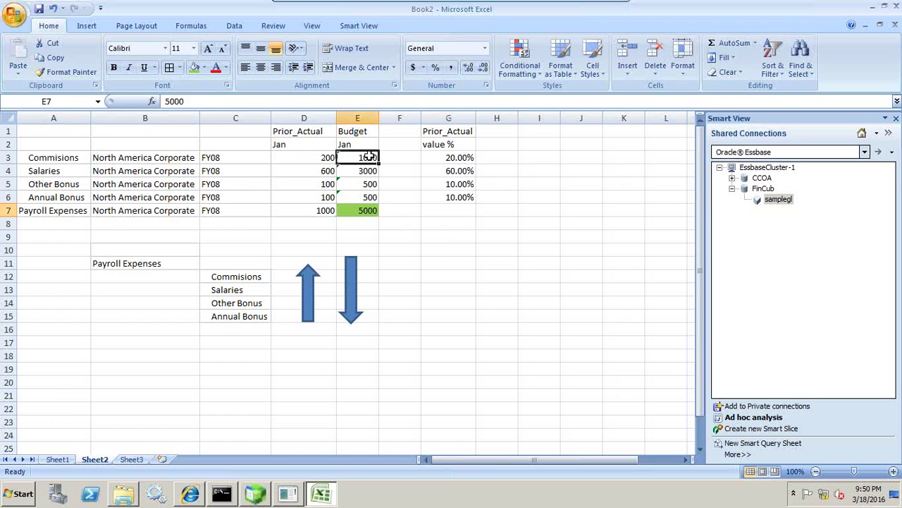
Review the allocated budgets for Salaries, Other Bonus and Annual Bonus in E4:E6.
click(367, 170)
drag(367, 185, 368, 196)
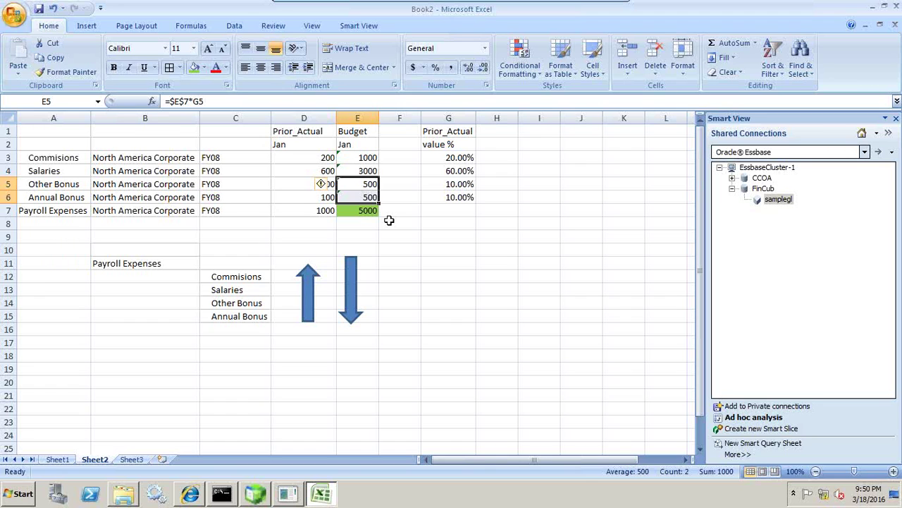
Clear the Prior_Actual values of the four child accounts in D3:D6.
drag(304, 160, 308, 195)
key(Delete)
key(Up)
key(Down)
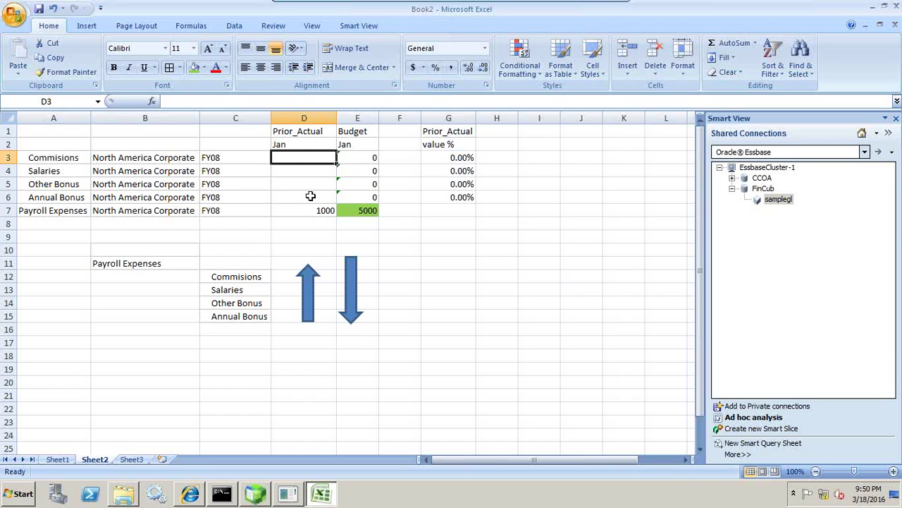
Enter Prior_Actual values in D3:D6: 10 for Commisions, 60 for Salaries, 10 for Other Bonus and 20 for Annual Bonus.
text(10)
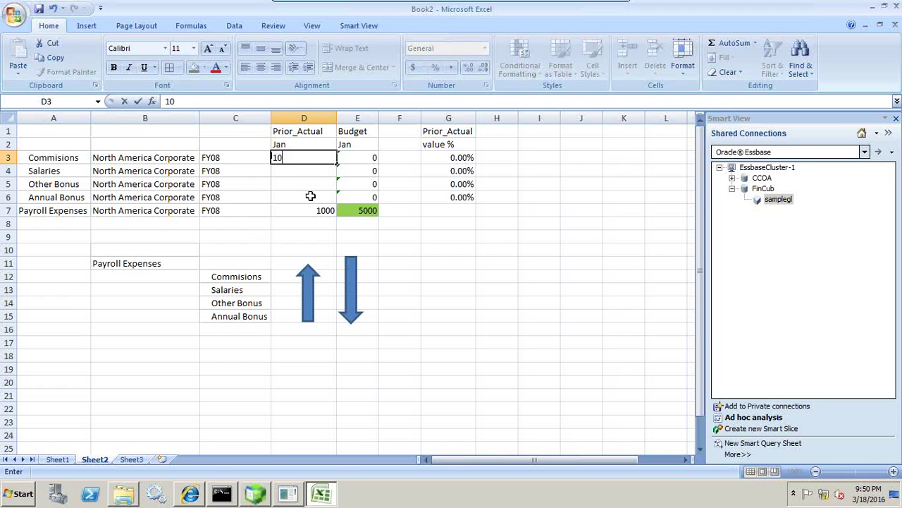
key(Return)
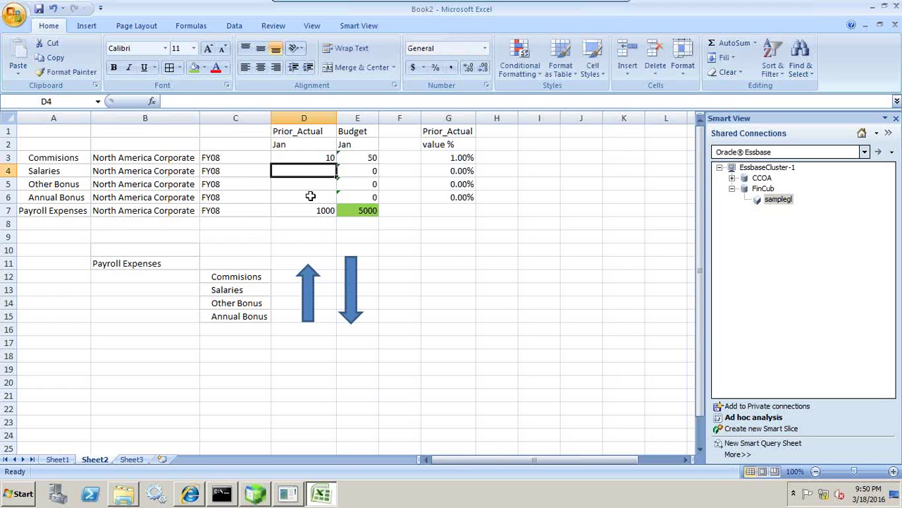
text(60)
key(Return)
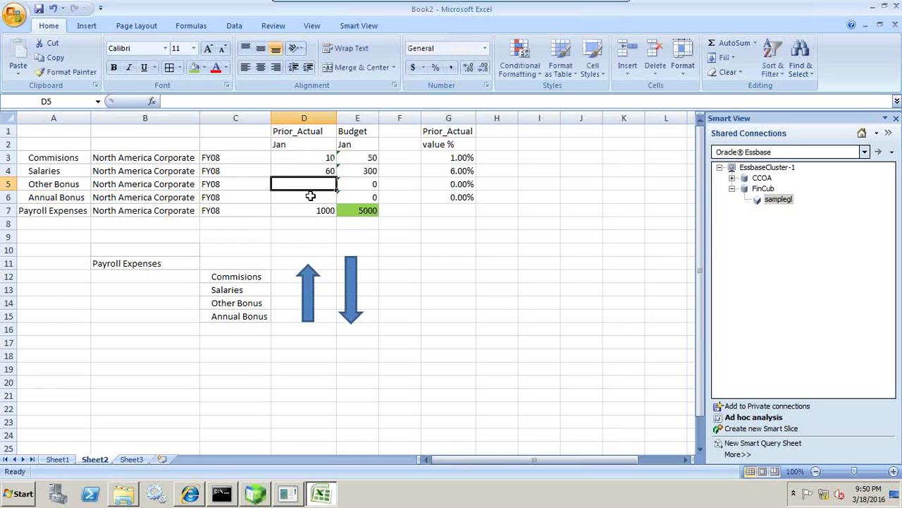
text(15)
key(Return)
key(Up)
text(20)
key(Return)
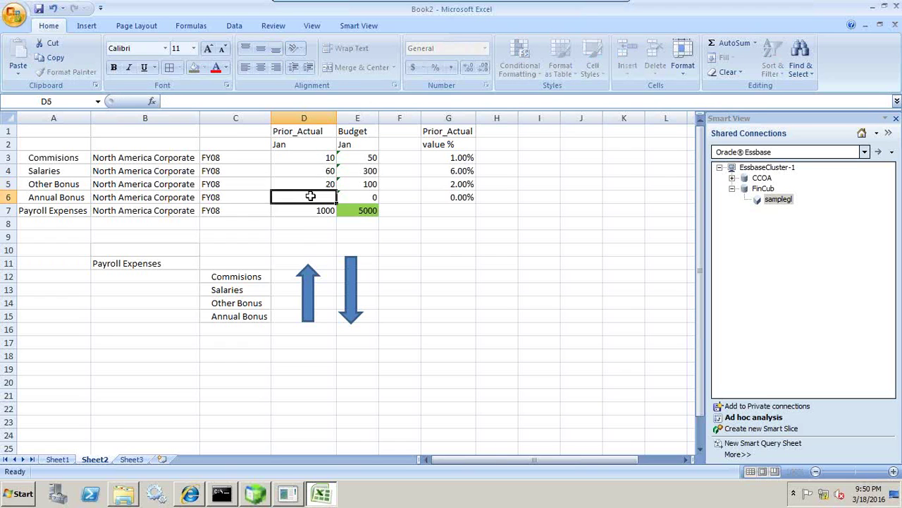
text(20)
key(Return)
key(Up)
key(Up)
text(10)
key(Return)
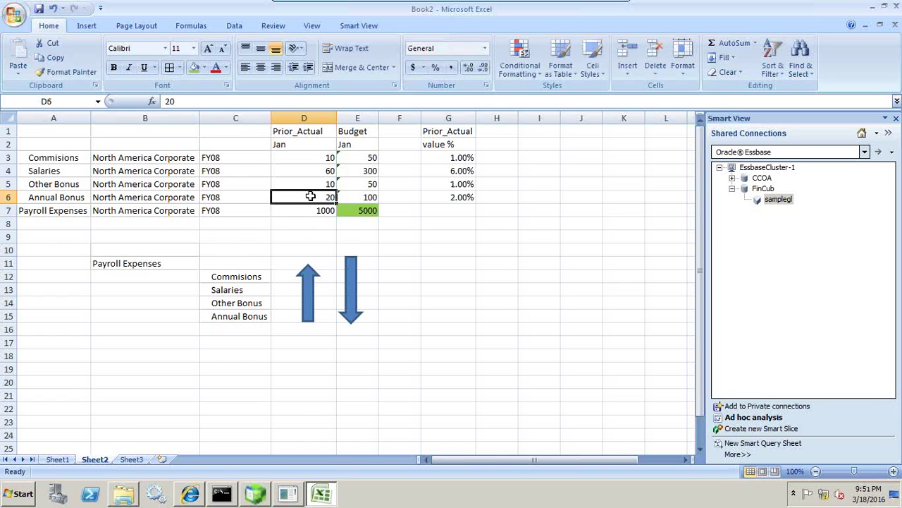
Replace the Commisions budget formula in E3 with =E7*D3, multiplying the Payroll Expenses budget by the Prior_Actual value.
key(Right)
key(Up)
key(Up)
key(Up)
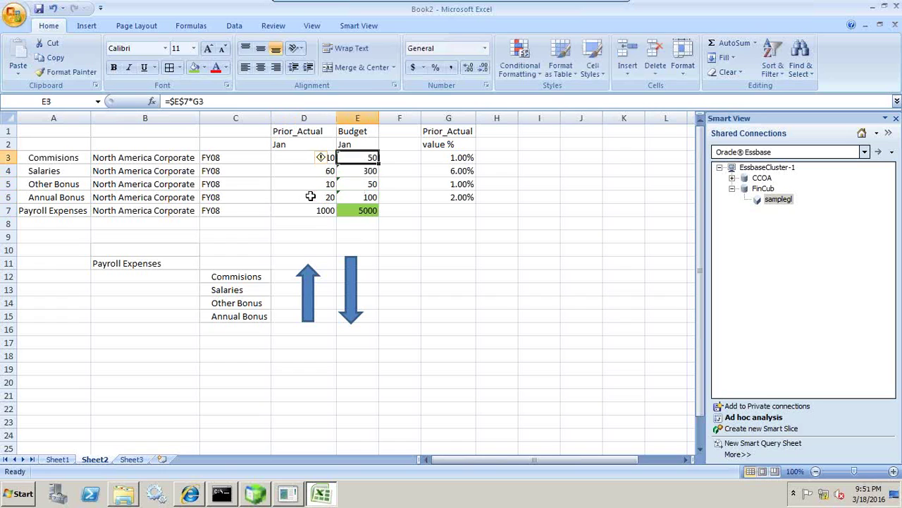
text(=)
click(366, 211)
text(*)
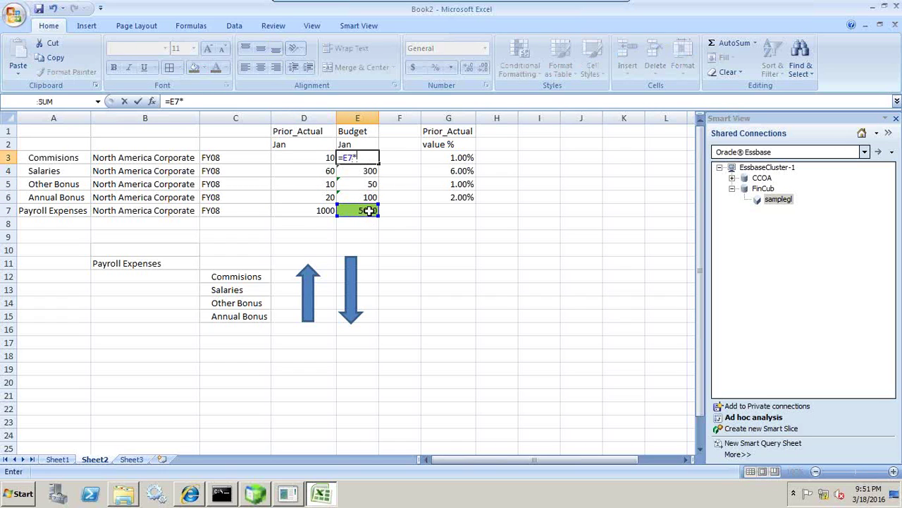
click(300, 161)
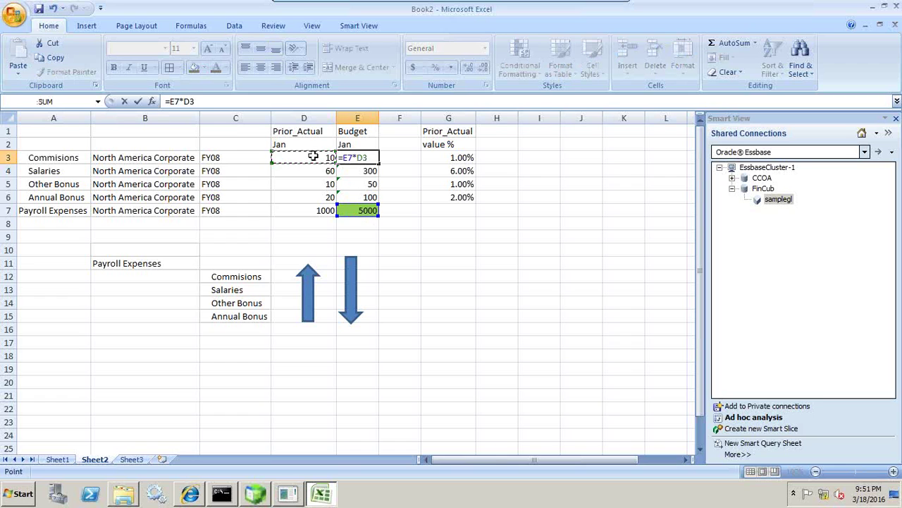
key(Return)
key(Up)
key(F2)
key(Escape)
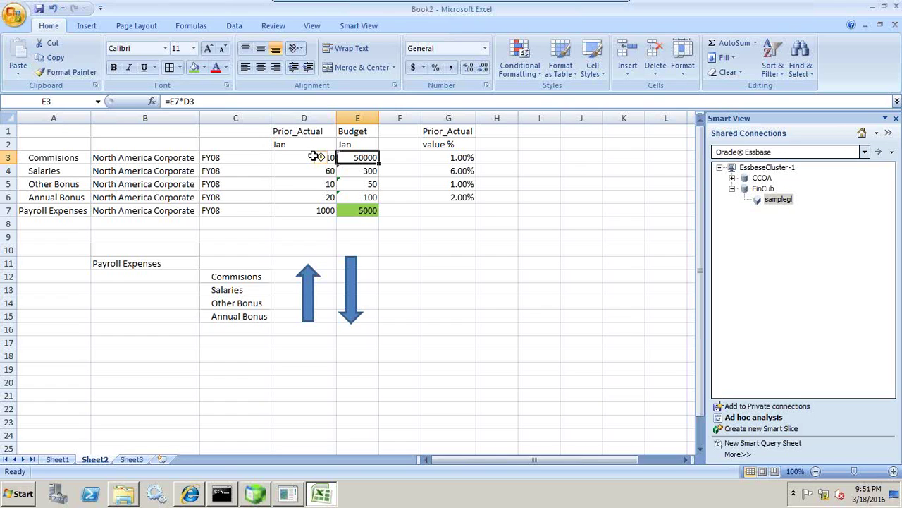
Change the Commisions Prior_Actual value in D3 to 10%.
click(321, 157)
click(305, 158)
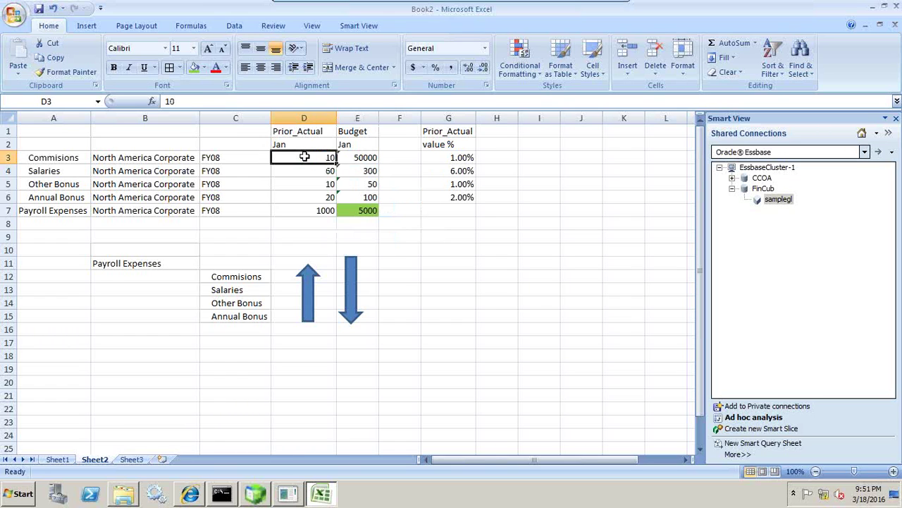
key(F2)
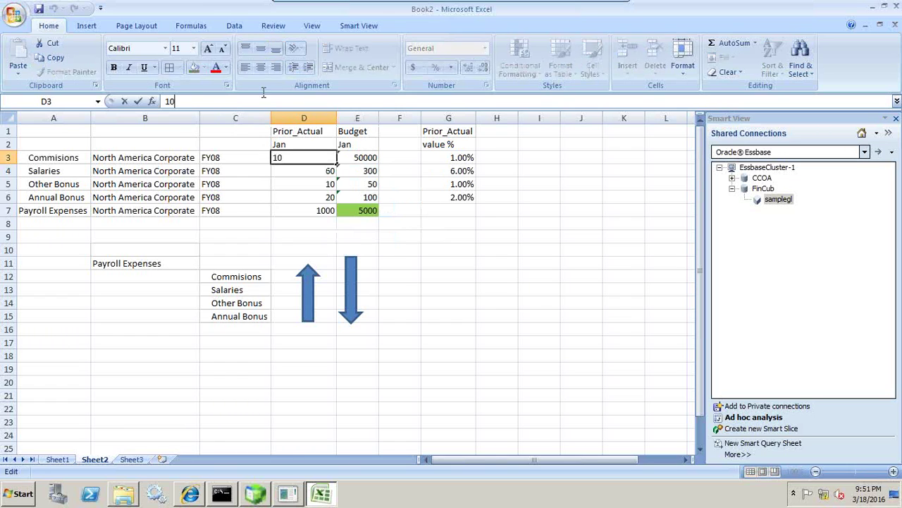
text(%)
key(Return)
key(Up)
Copy the 10% value from D3 to D4:D6 and check the budget formula in E3.
key(ctrl+c)
key(Down)
key(shift+Down)
key(shift+Down)
key(ctrl+v)
key(Right)
key(Escape)
key(Up)
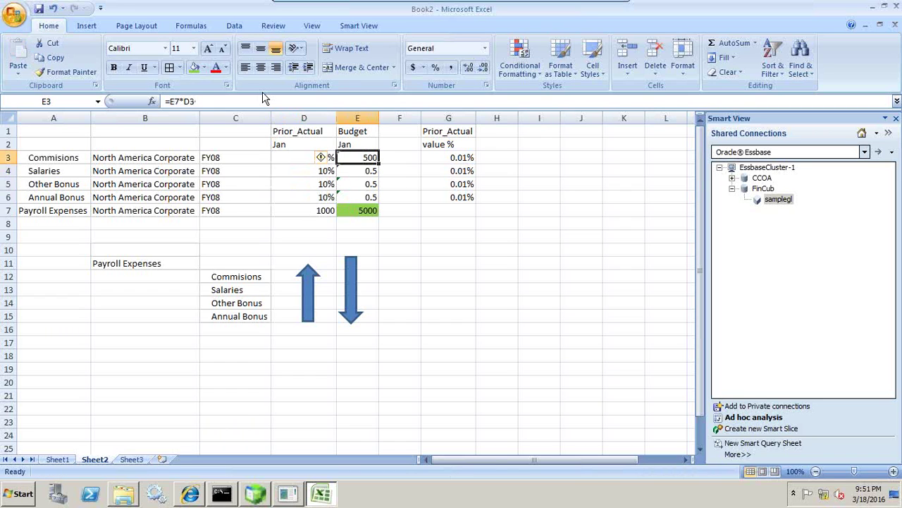
key(Down)
key(Up)
key(Left)
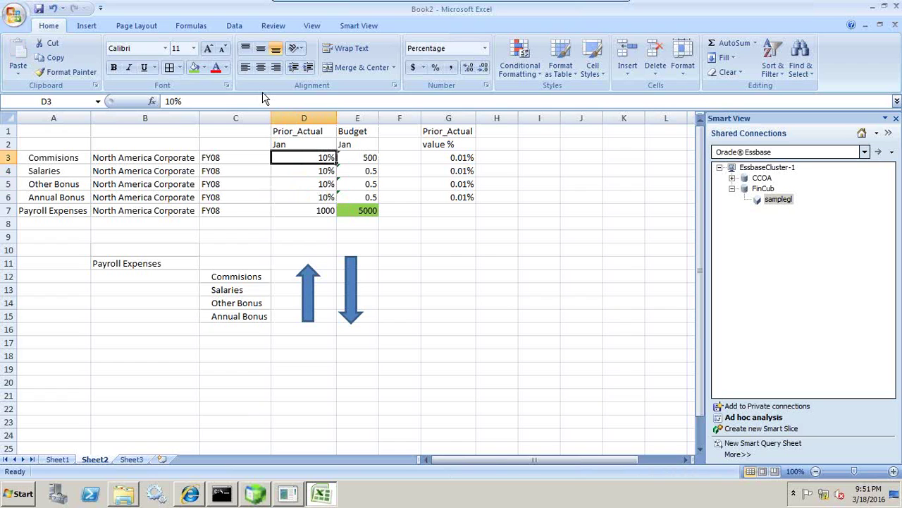
Set the Prior_Actual share to 60% for Salaries in D4 and 20% for Annual Bonus in D6.
key(F2)
key(Return)
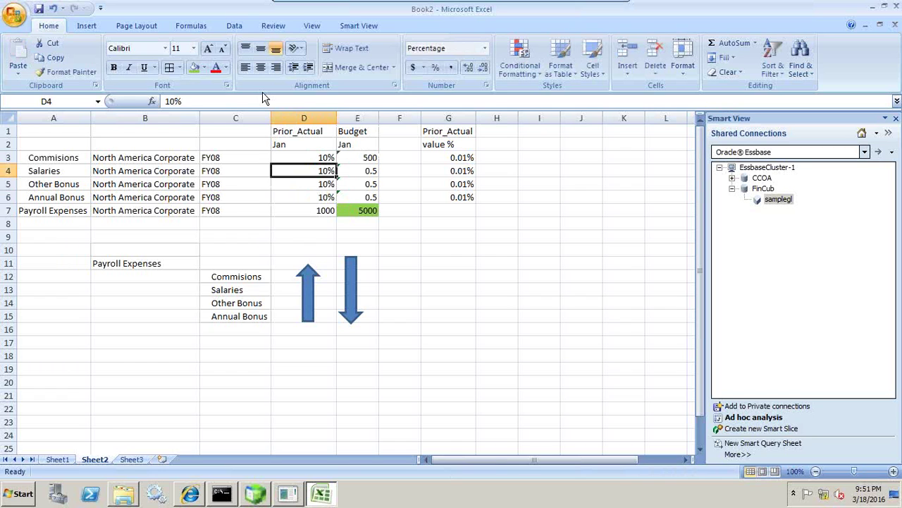
text(60)
key(Return)
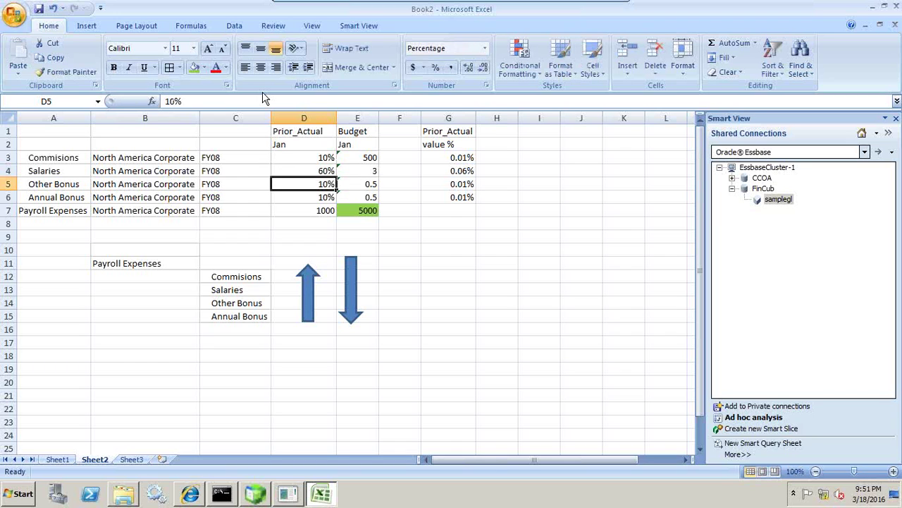
key(Return)
text(20)
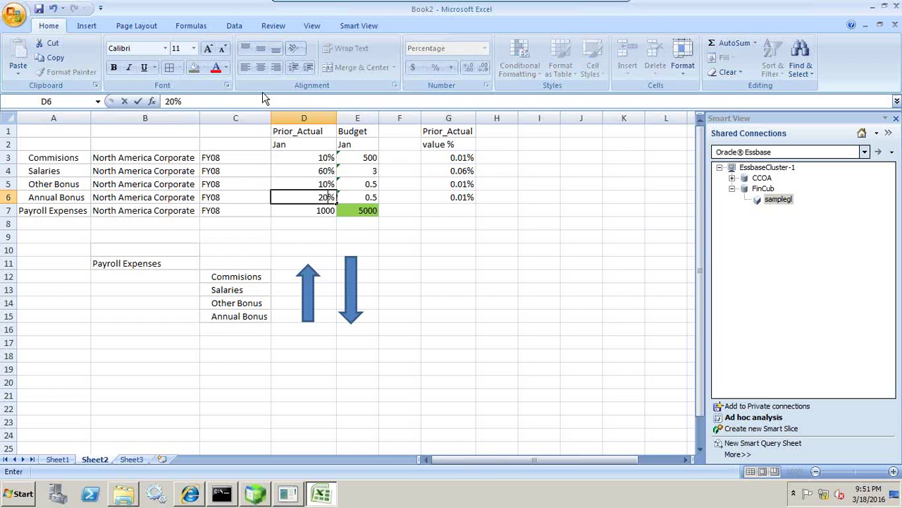
key(Return)
key(Up)
key(Up)
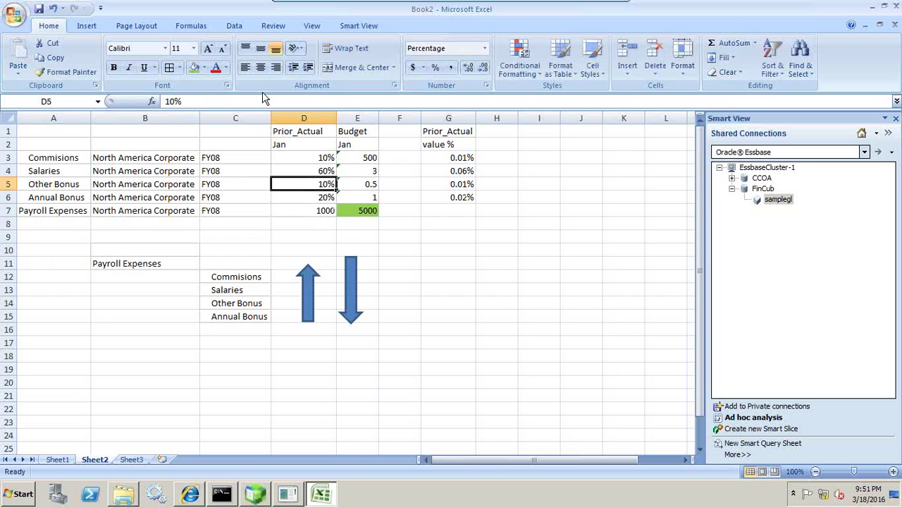
Make the E7 reference absolute in the Commisions budget formula in E3, giving =$E$7*D3.
key(Right)
key(Right)
key(Up)
key(Left)
key(Up)
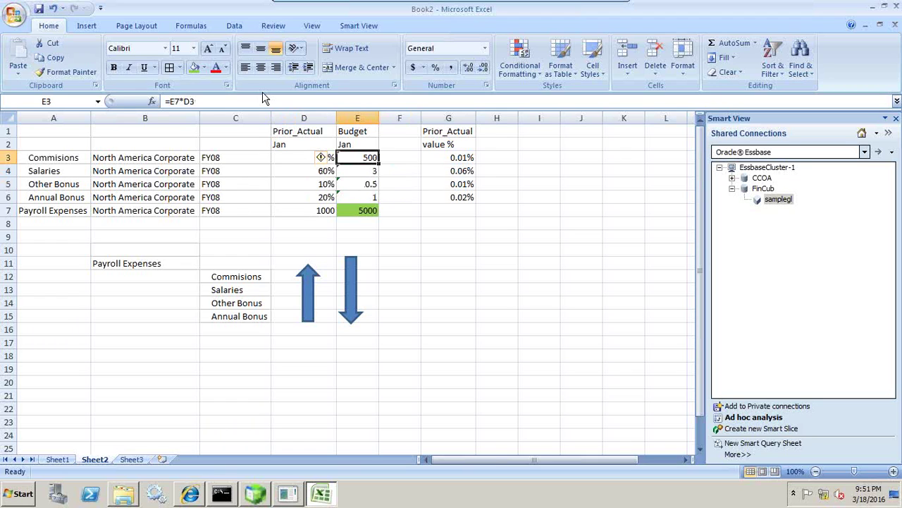
key(F2)
key(Home)
key(Right)
text($)
key(Right)
text($)
key(ctrl+Return)
Copy the allocation formula from E3 to E4:E6 for the other three child accounts.
key(ctrl+c)
key(Down)
key(shift+Down)
key(shift+Down)
key(ctrl+v)
key(Escape)
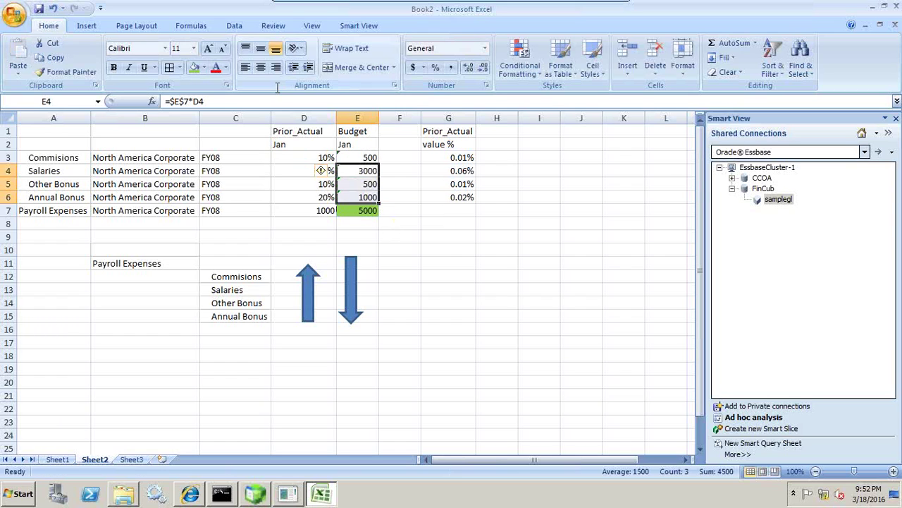
Review the allocated Budget amounts in E3:E6 one by one.
click(402, 221)
click(370, 157)
click(368, 170)
click(368, 183)
click(364, 197)
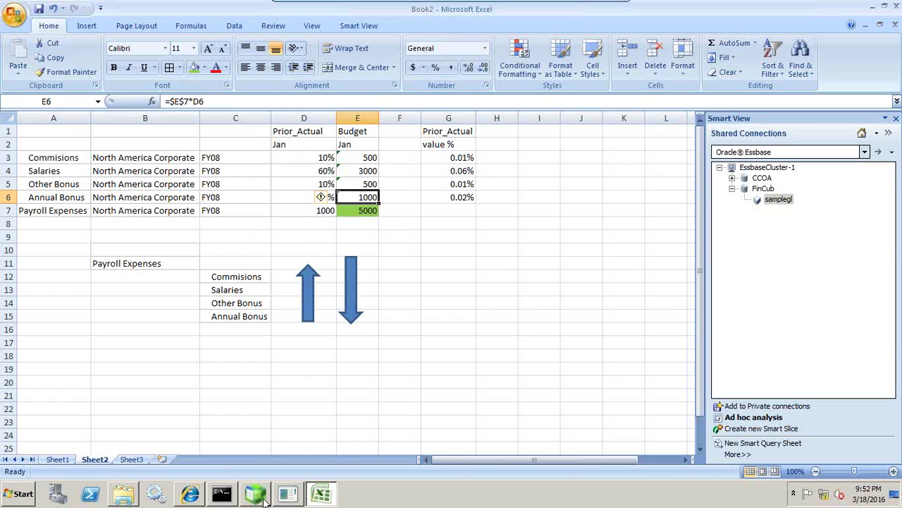
Switch to Essbase Administration Services, minimize the samplegl outline and move the Alloc calculation script editor fully into view.
mouse_move(264, 497)
click(261, 477)
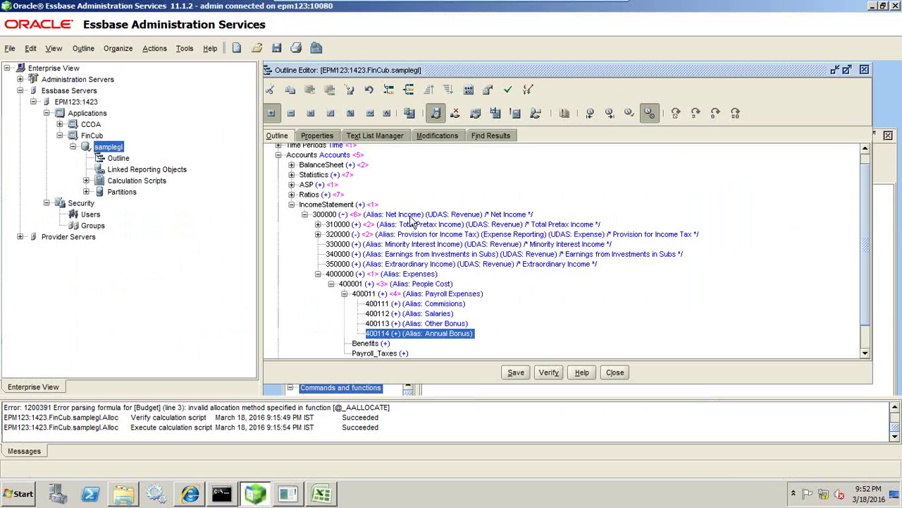
click(835, 69)
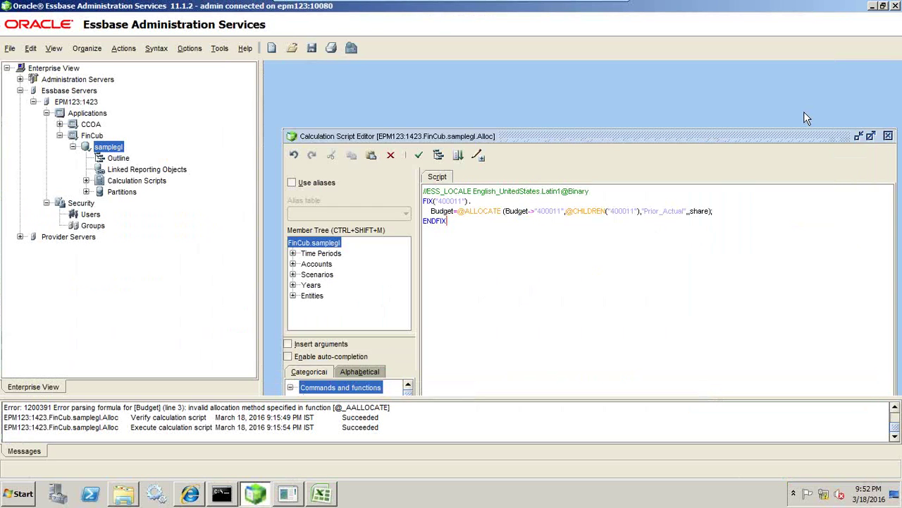
drag(734, 137, 719, 75)
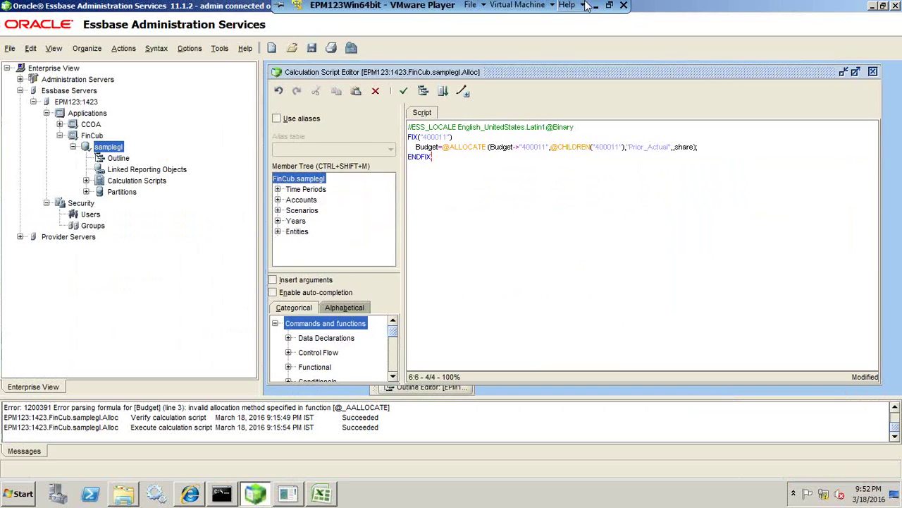
click(594, 9)
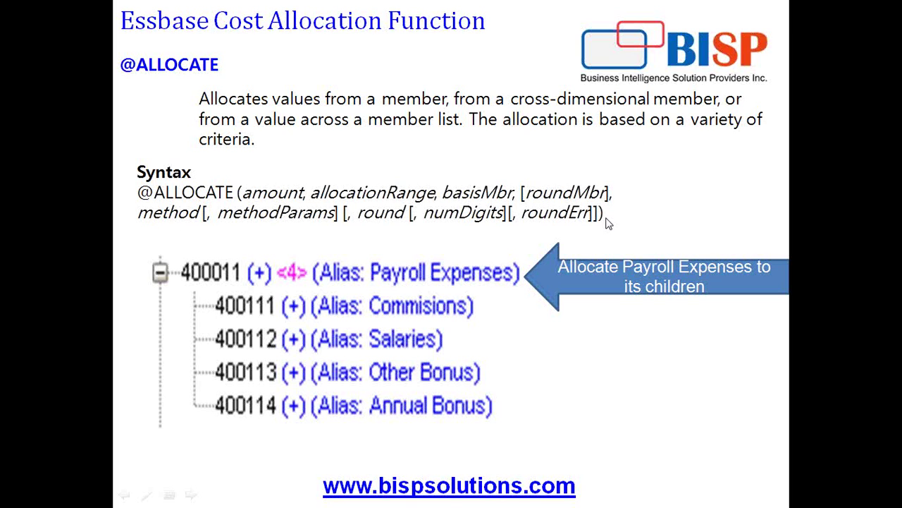
key(Escape)
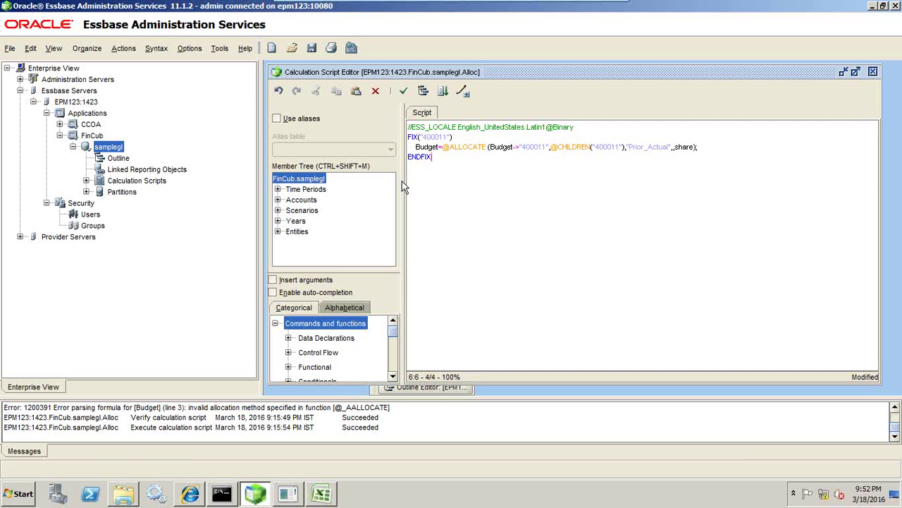
Compare the FIX("400011") statement with the Payroll Expenses member in the outline, placing the outline beside the script.
drag(463, 137, 406, 138)
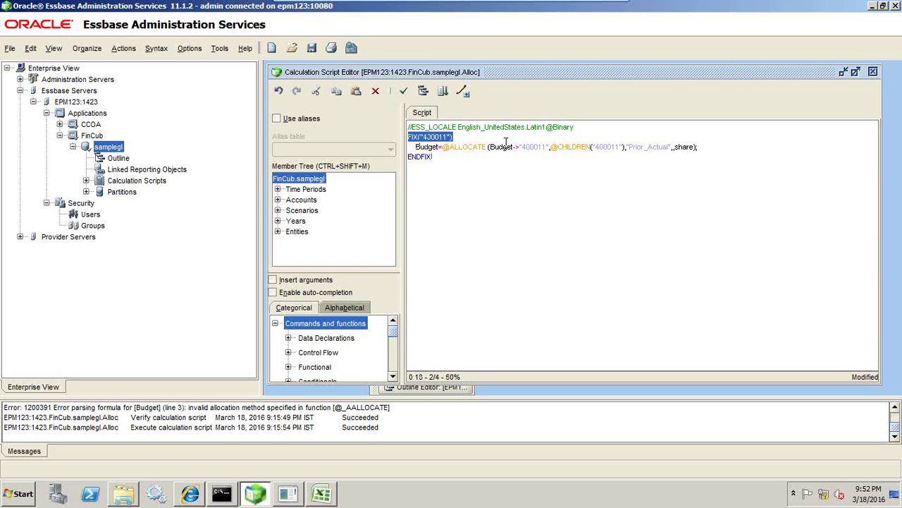
click(446, 388)
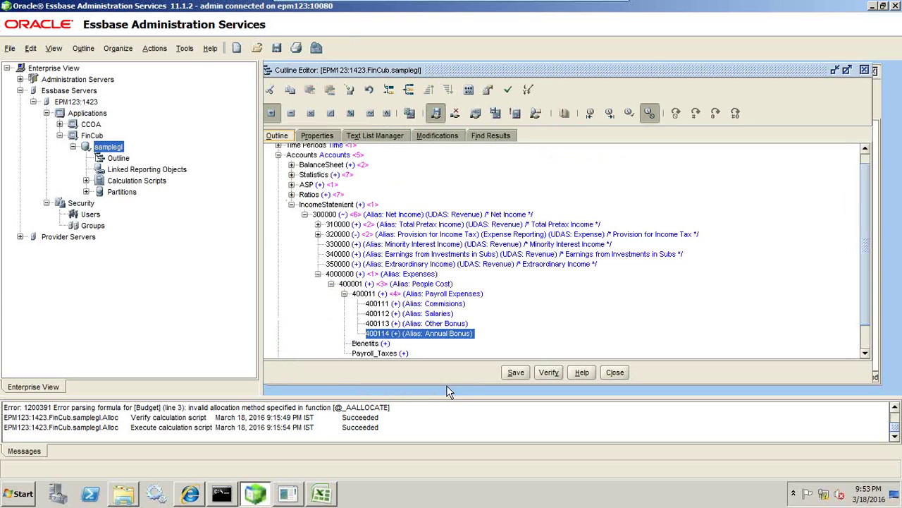
drag(464, 73, 733, 65)
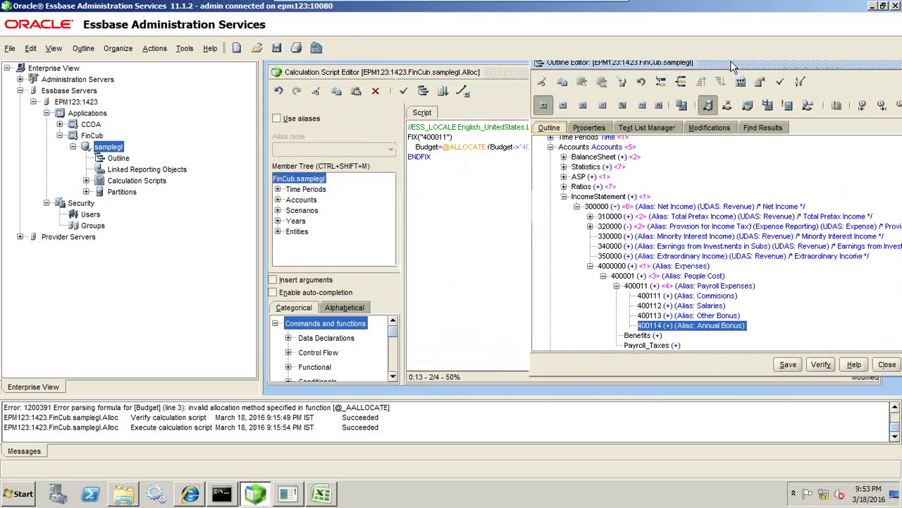
click(637, 287)
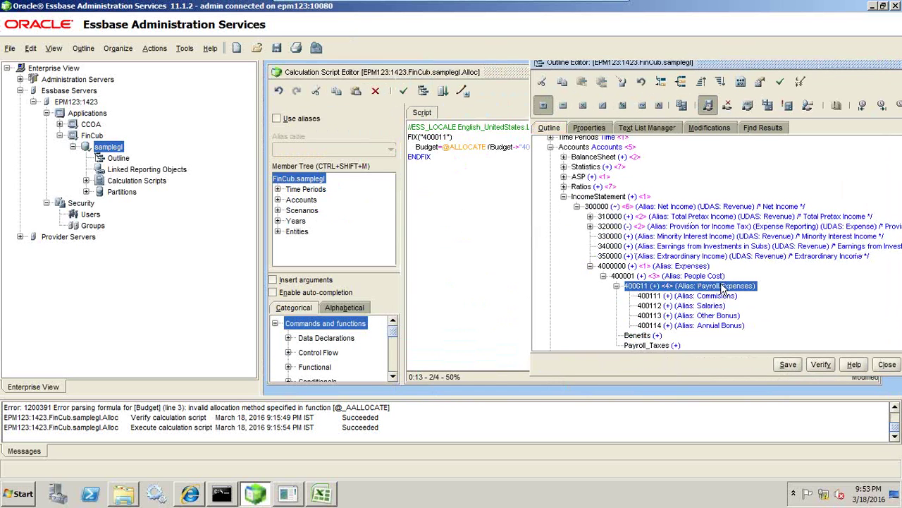
drag(610, 67, 675, 67)
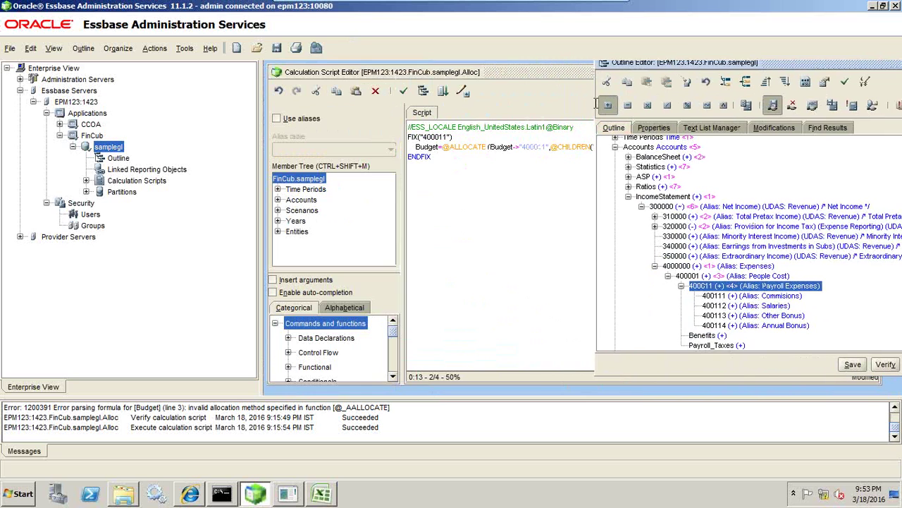
click(437, 146)
drag(437, 146, 487, 146)
click(517, 158)
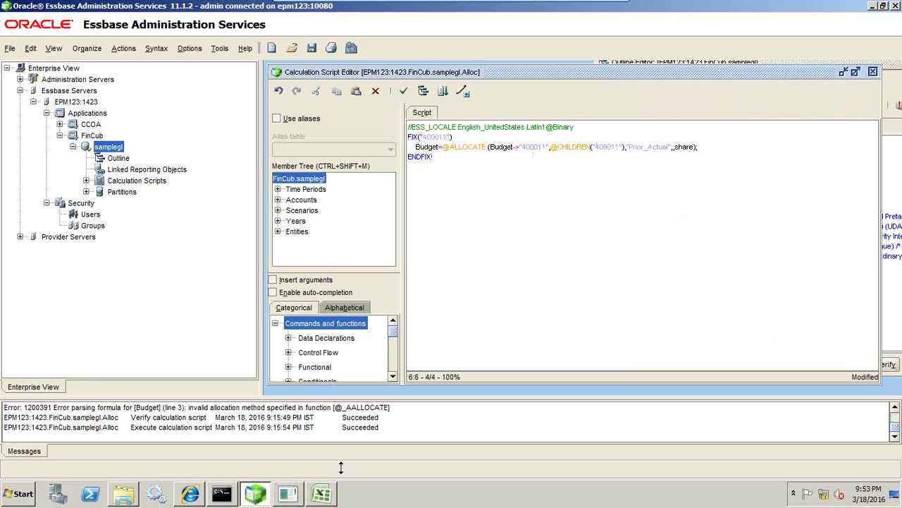
Switch to the Excel workbook, restore its window and place it below the calculation script text for side-by-side viewing.
click(335, 495)
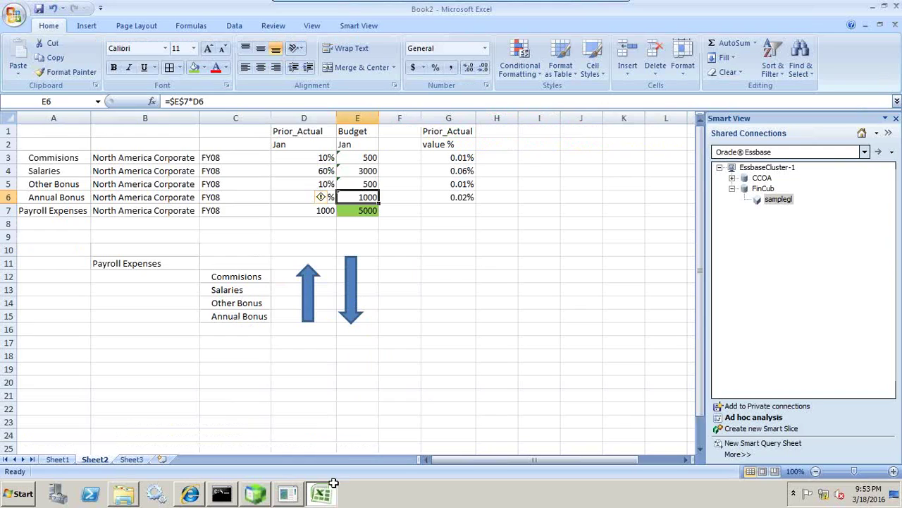
double_click(531, 14)
drag(331, 9, 621, 249)
drag(728, 398, 848, 388)
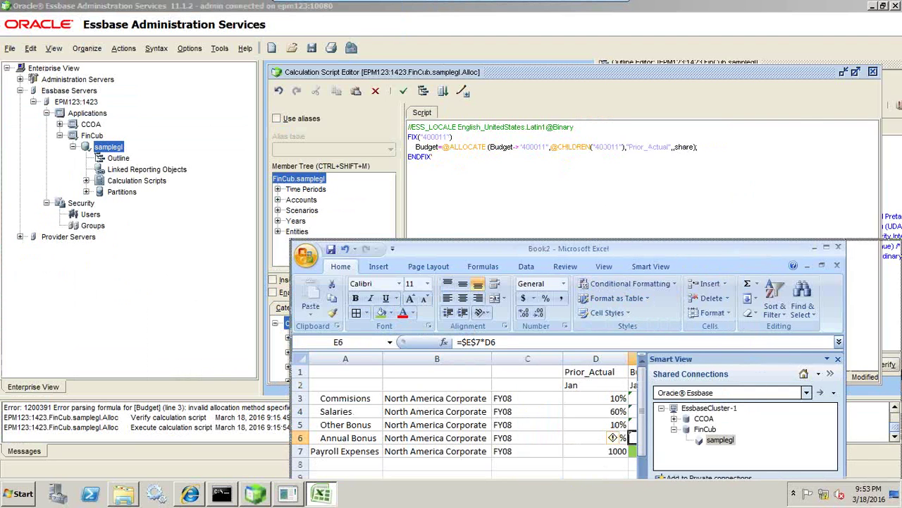
Widen the workbook window and compare the Payroll Expenses Budget and its child allocations with the Prior_Actual percentages.
drag(850, 375, 901, 375)
key(Down)
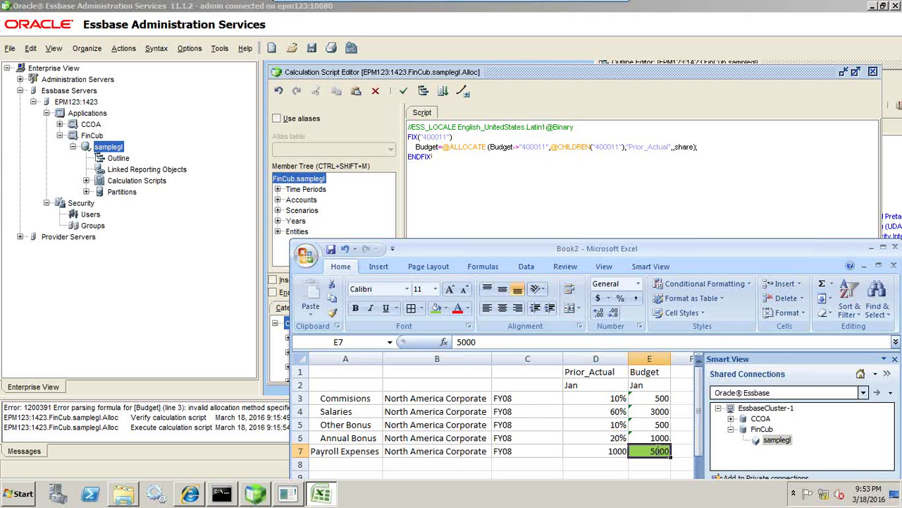
click(646, 372)
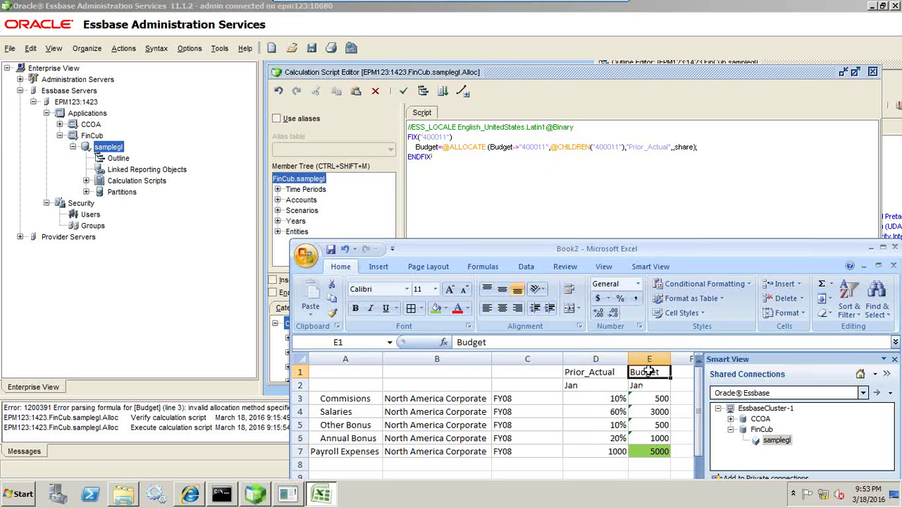
click(654, 451)
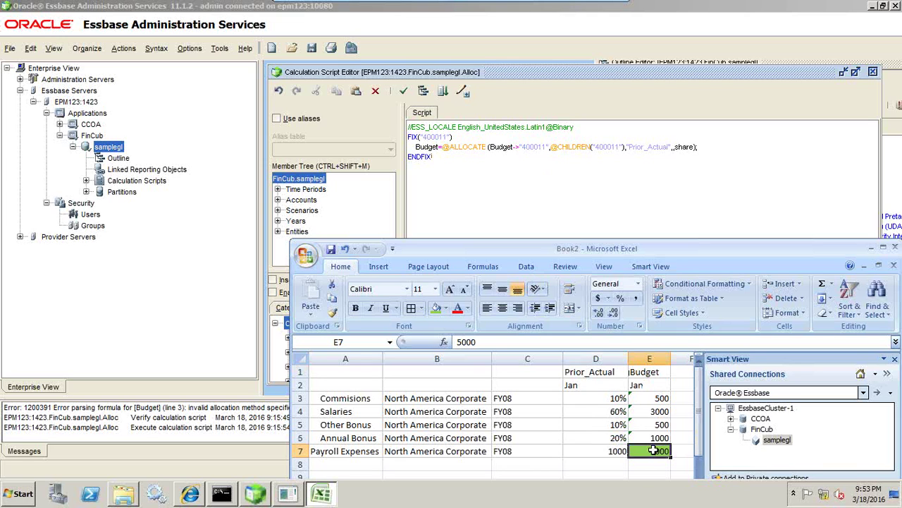
drag(652, 438, 648, 398)
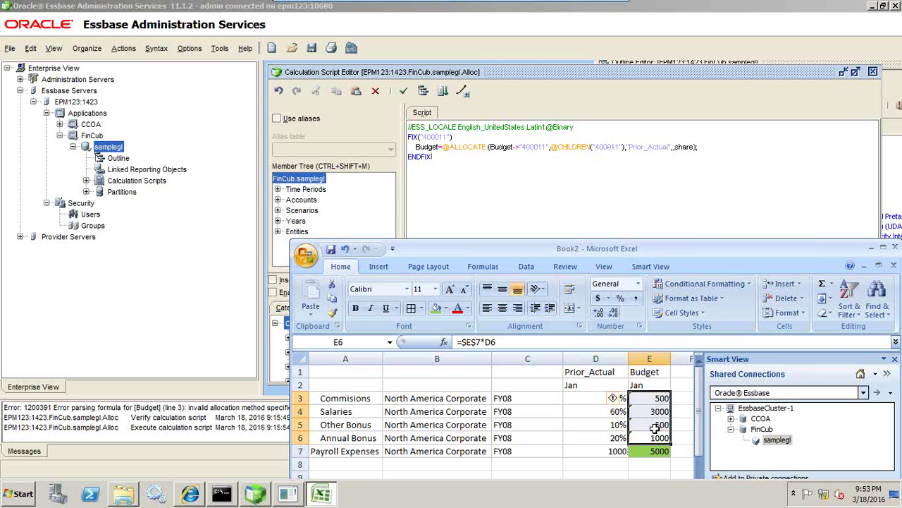
click(650, 438)
drag(613, 398, 612, 437)
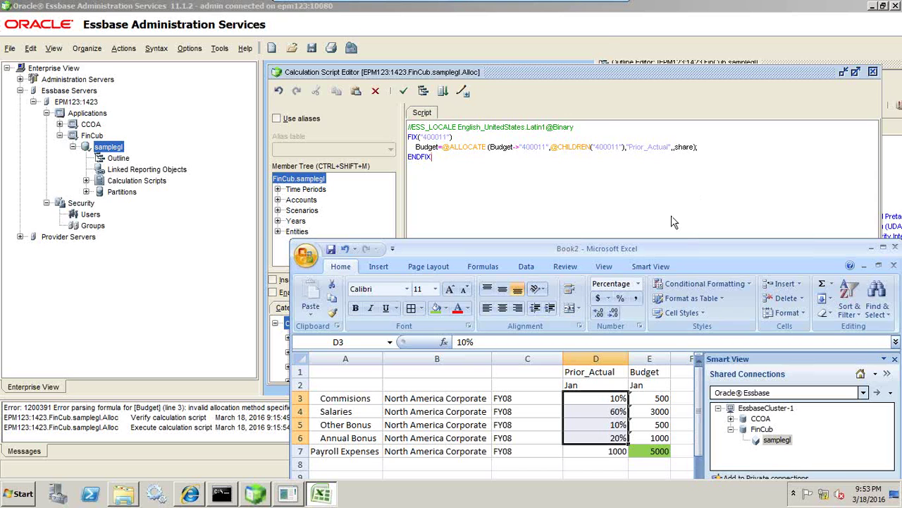
Maximize the workbook window and review the Prior_Actual percentages in D3:D6 of Sheet2.
double_click(669, 248)
click(310, 238)
drag(310, 156, 314, 198)
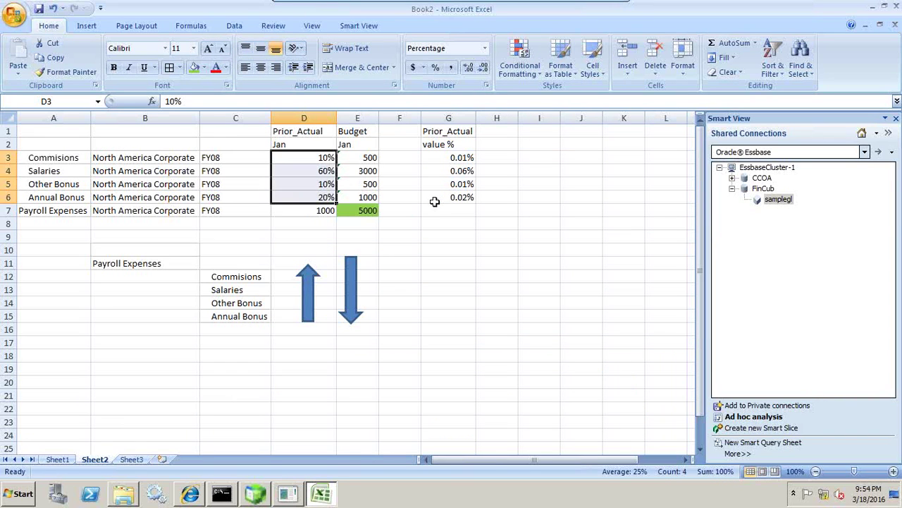
drag(319, 158, 320, 197)
On Sheet1, enter January Prior_Actual values of 100, 600, 200 and 100 for the four child accounts and submit them to Essbase.
click(57, 459)
click(274, 317)
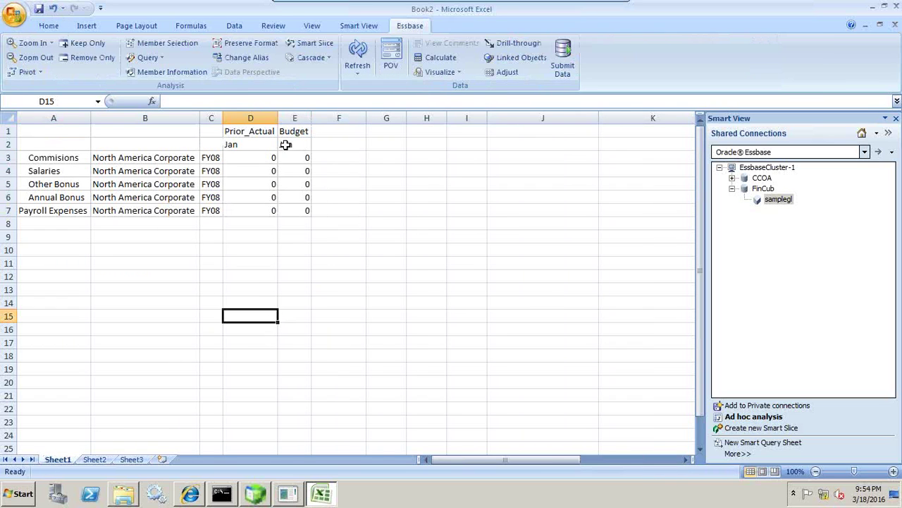
click(271, 162)
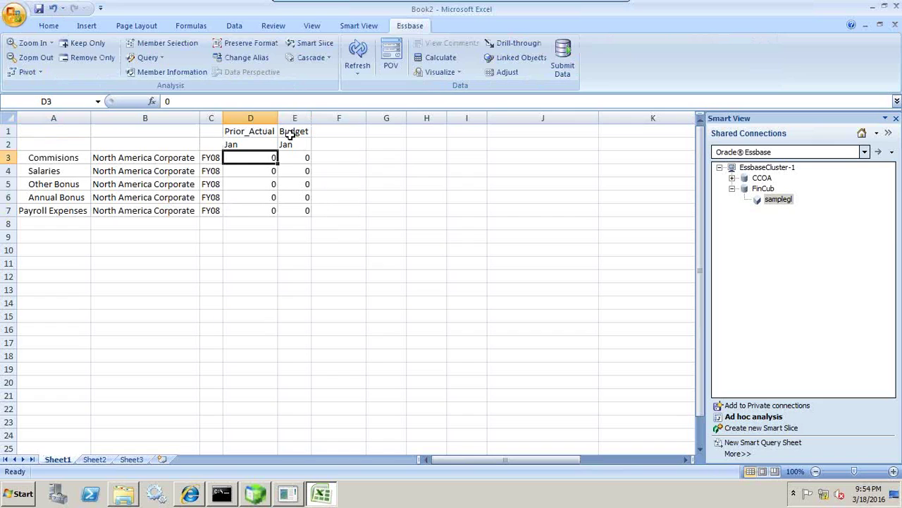
key(BackSpace)
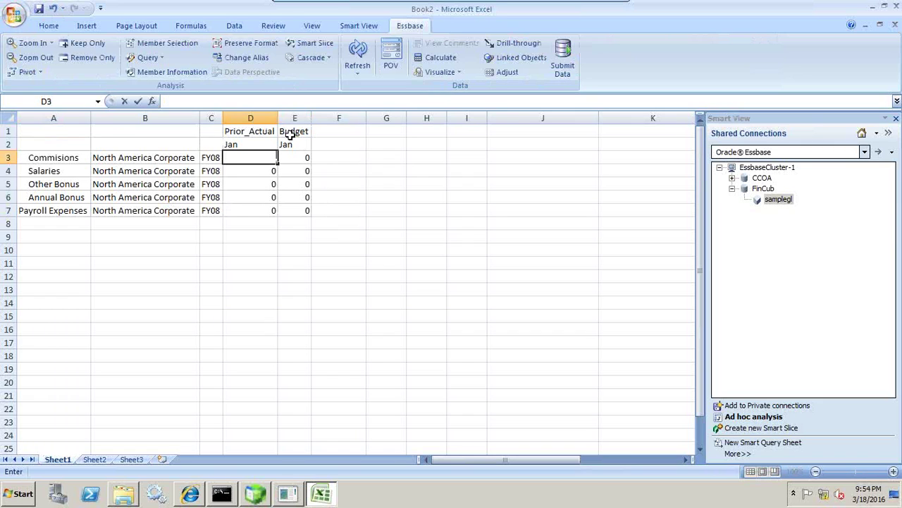
text(100)
key(Return)
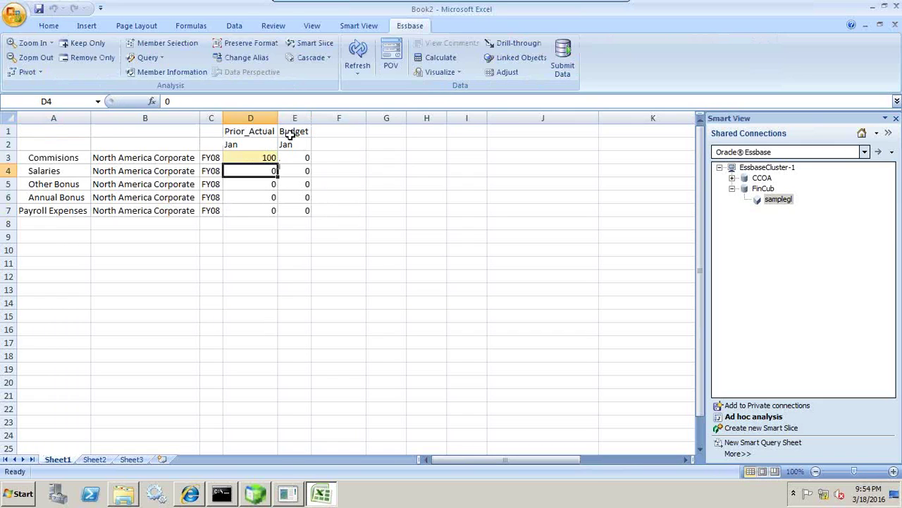
text(600)
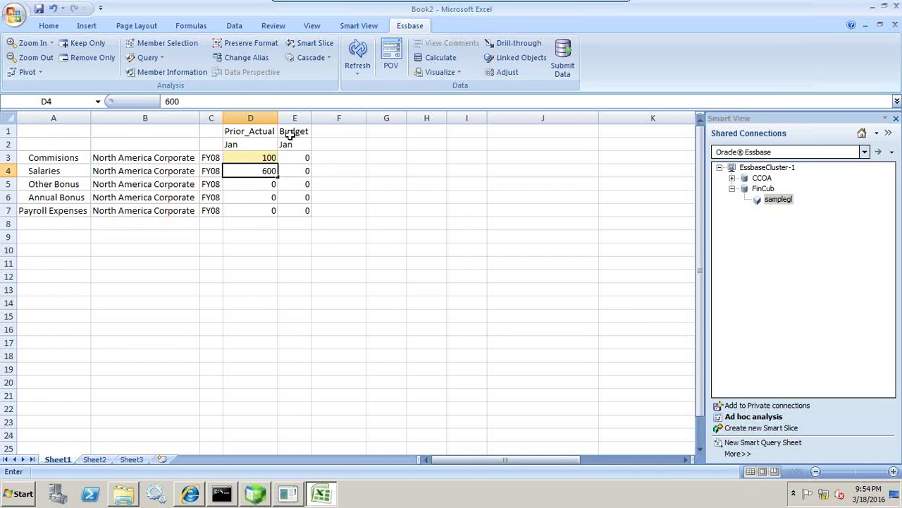
key(Return)
text(200)
key(Return)
text(100)
key(Return)
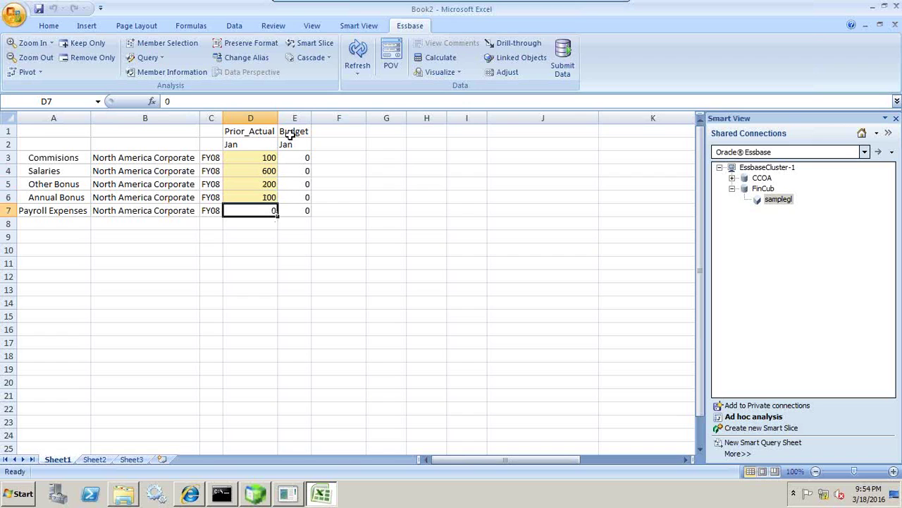
click(574, 53)
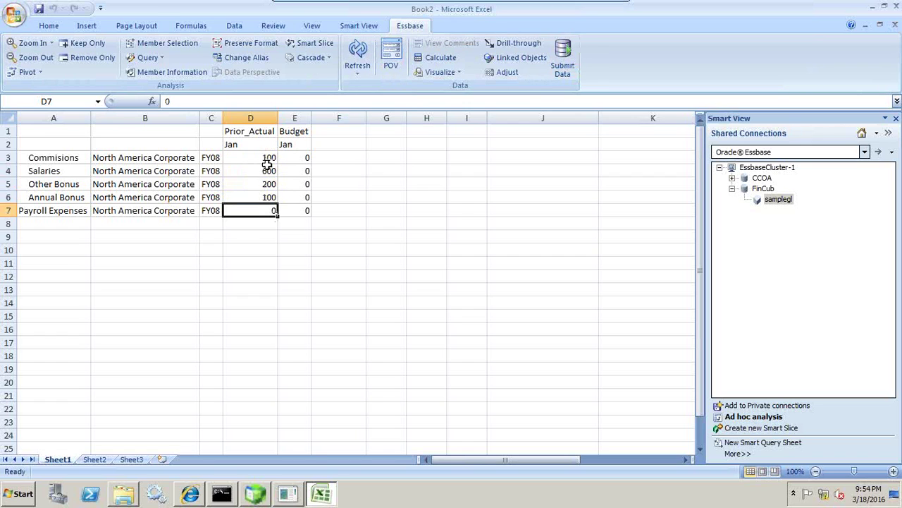
Switch to Essbase Administration Services, run the default calculation on the samplegl database, and refresh the worksheet back in Excel.
click(256, 493)
right_click(106, 148)
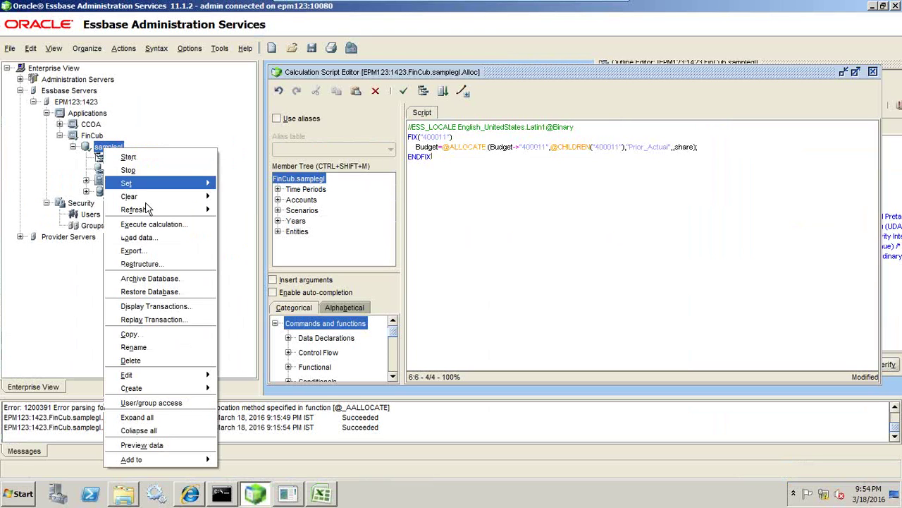
key(Return)
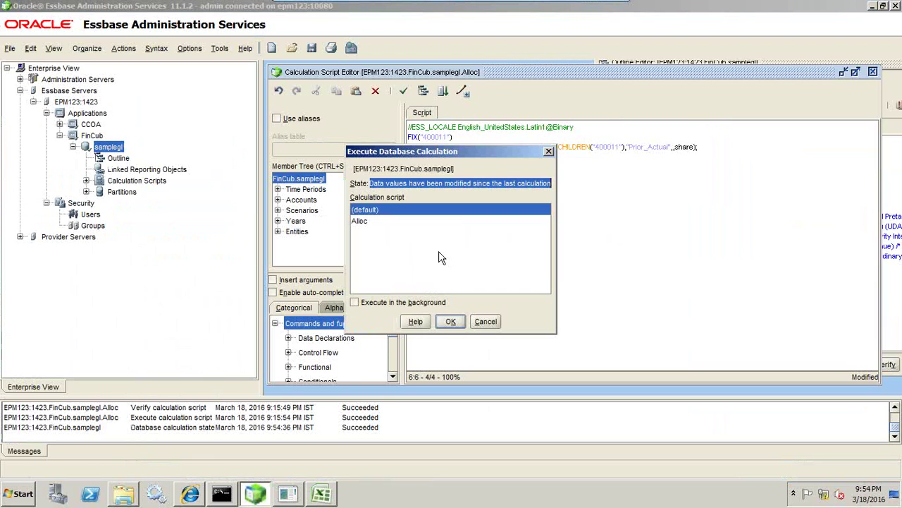
click(451, 321)
key(alt+Tab)
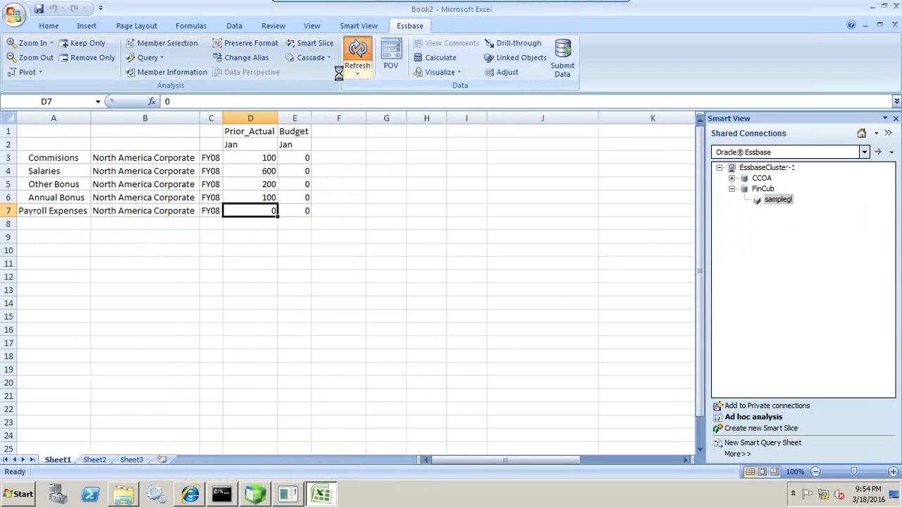
Check the Prior_Actual values of Commisions, Salaries, Other Bonus and Annual Bonus one by one.
click(271, 158)
click(269, 172)
click(269, 184)
click(275, 198)
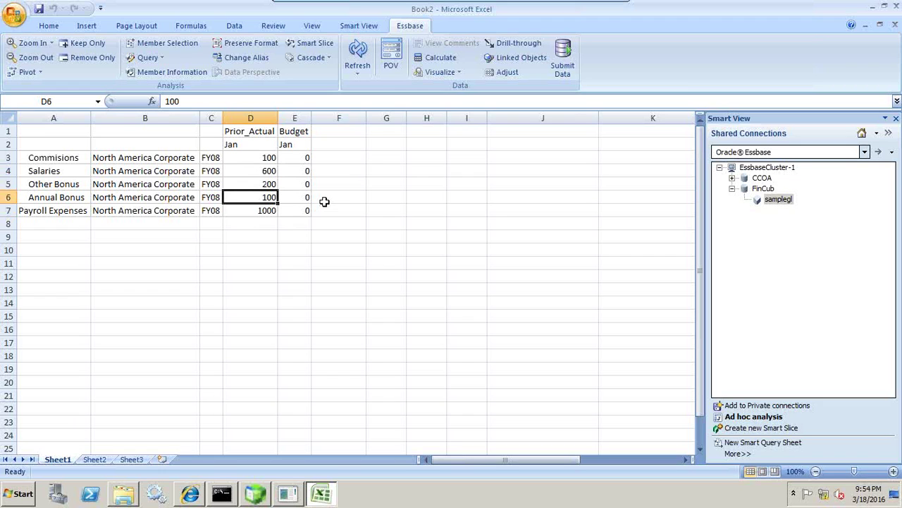
Set the January Budget of Payroll Expenses to 1500 and submit it to Essbase.
click(305, 210)
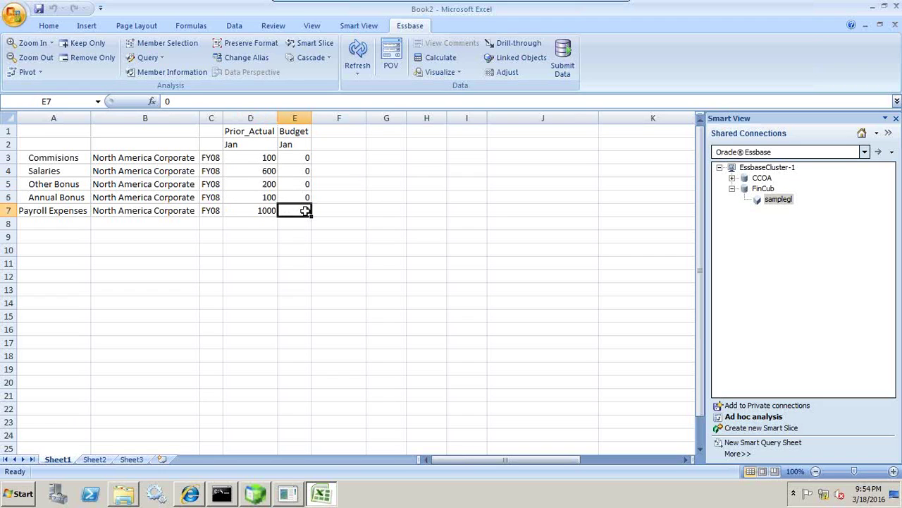
text(1500)
key(Return)
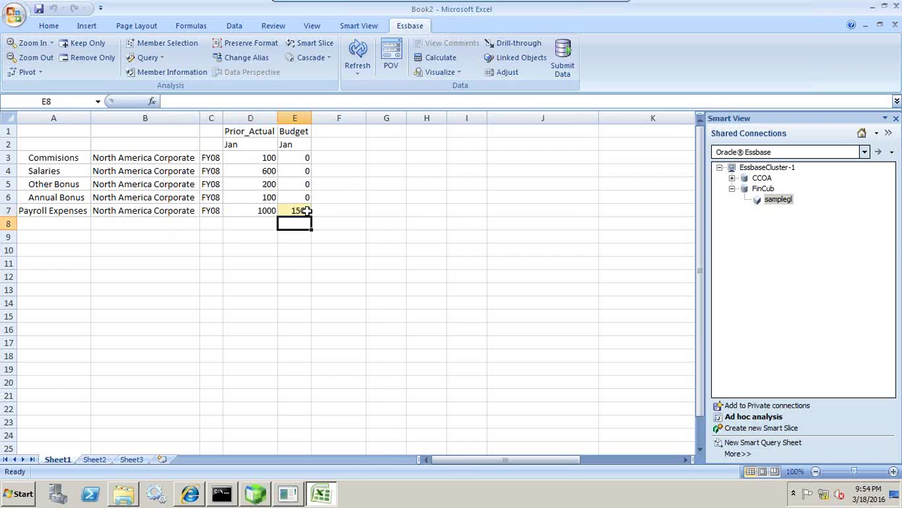
click(572, 64)
click(300, 209)
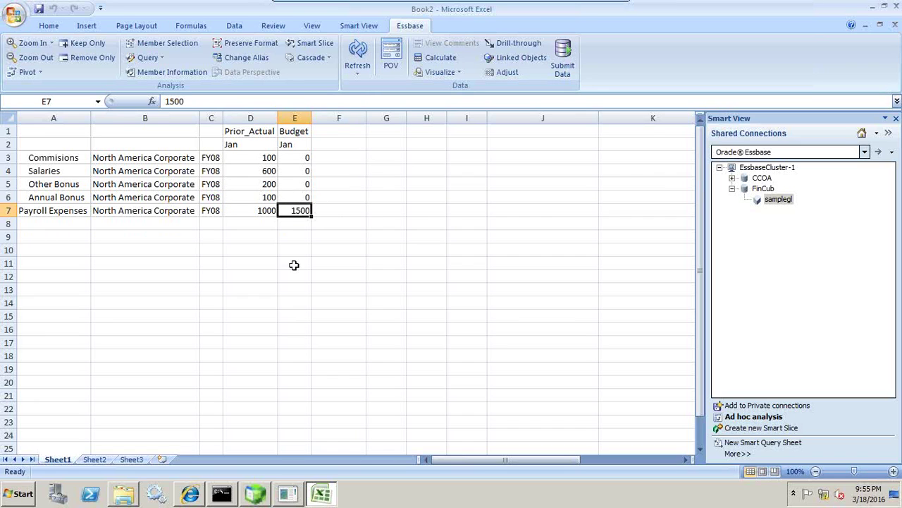
Compare the child accounts' Budget cells with the Prior_Actual values that serve as the allocation basis.
click(295, 224)
drag(305, 160, 302, 197)
drag(265, 158, 265, 200)
click(268, 198)
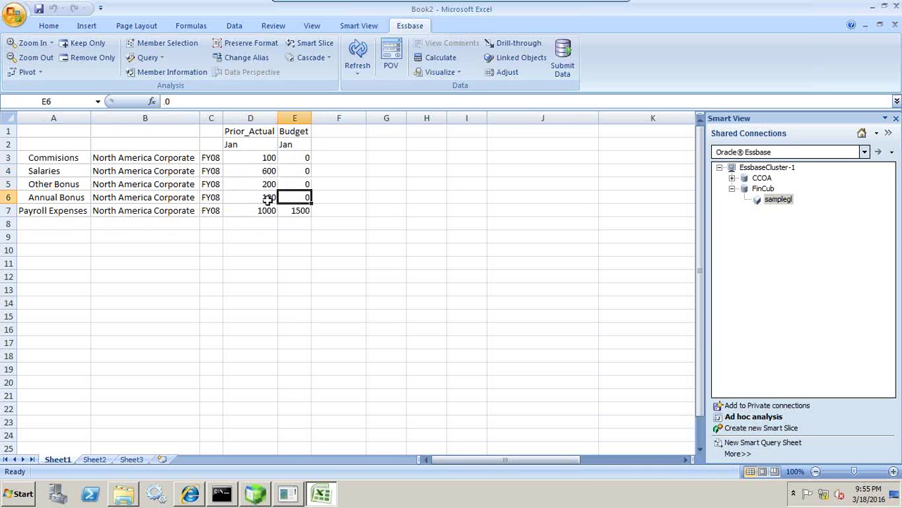
click(267, 159)
click(268, 171)
click(267, 185)
click(268, 198)
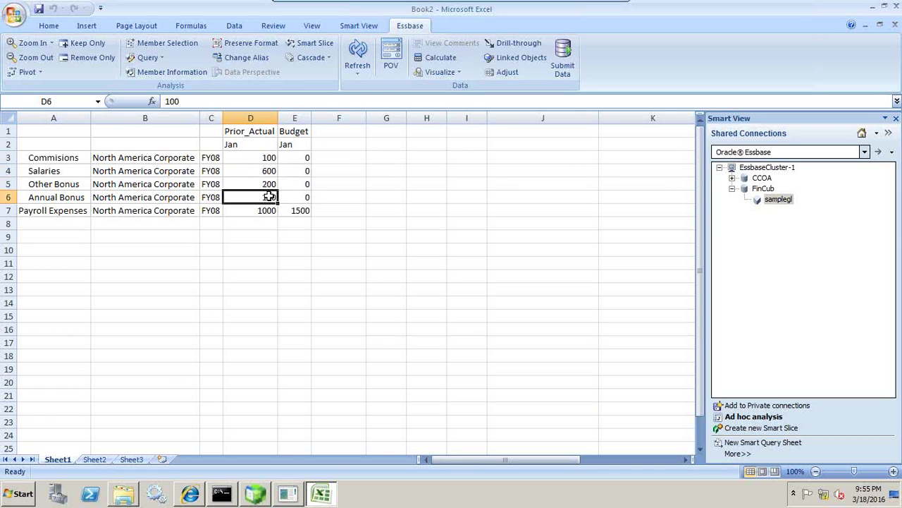
Verify and execute the Alloc calculation script in Essbase Administration Services, and refresh the worksheet back in Excel.
click(256, 495)
click(403, 91)
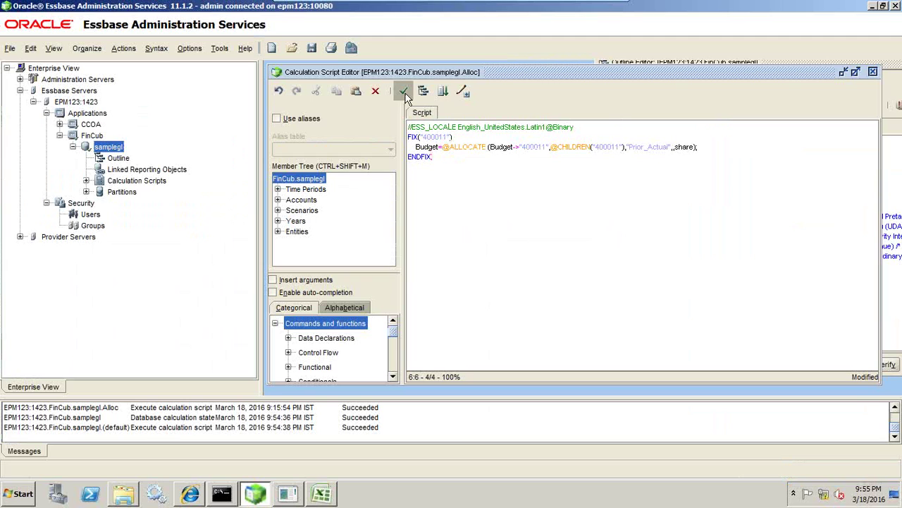
click(518, 272)
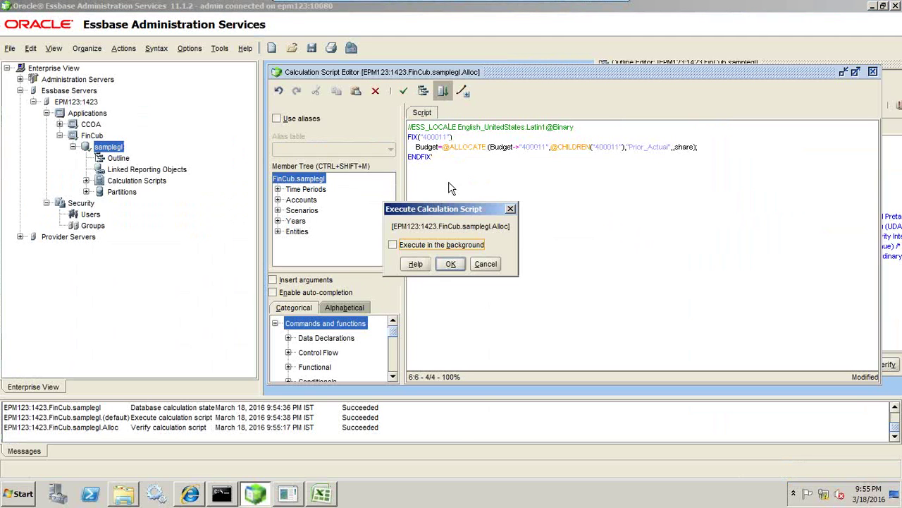
click(450, 263)
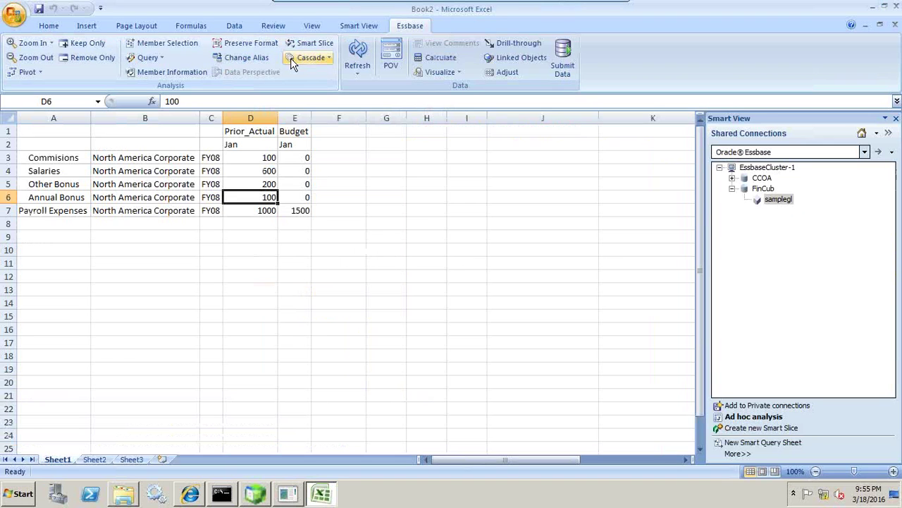
click(358, 57)
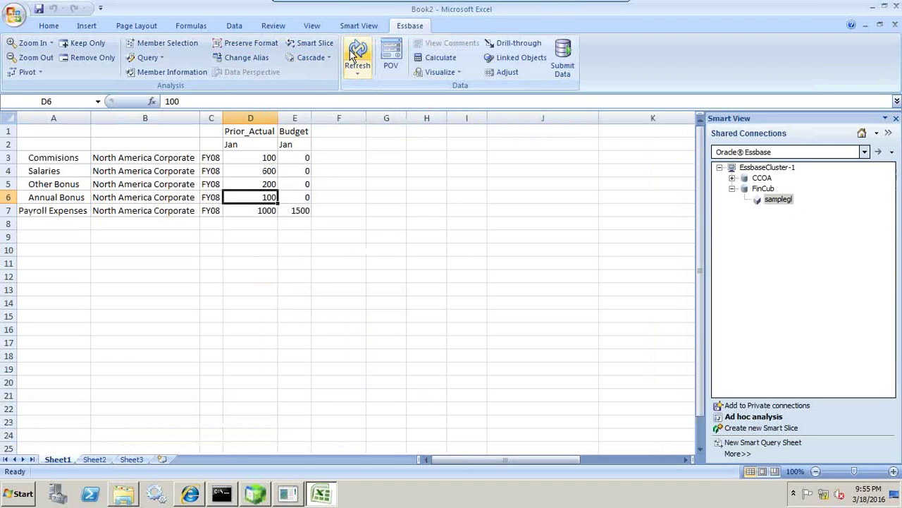
Examine the allocated Budget values of the child accounts against the Payroll Expenses Budget.
click(309, 198)
click(315, 205)
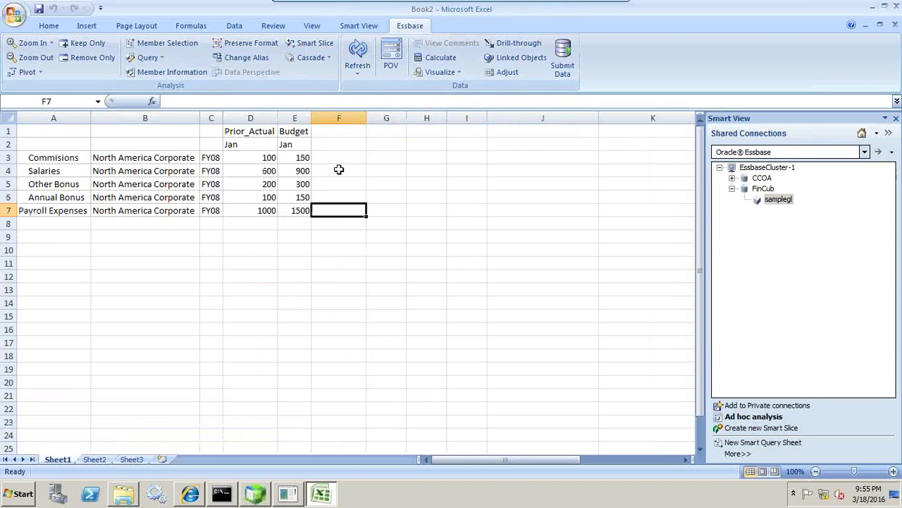
click(387, 156)
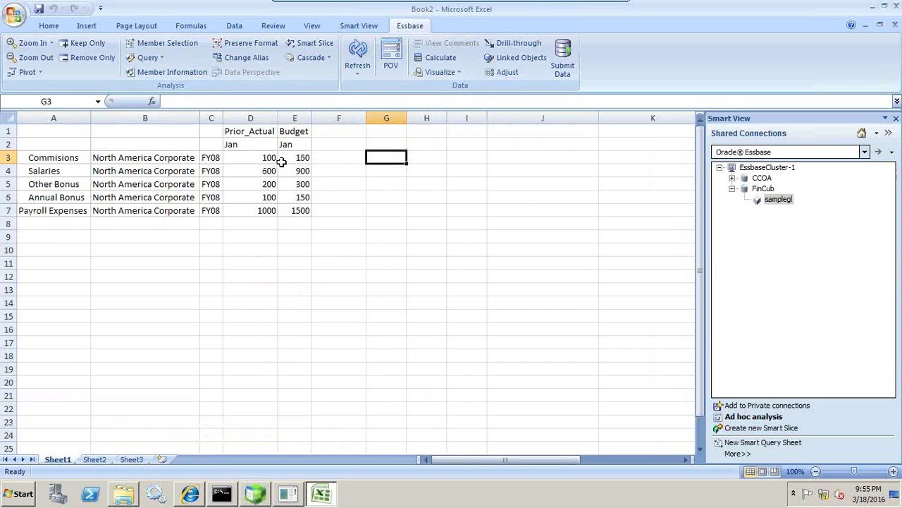
click(300, 210)
Add the column heading "Value %" in cell G2.
click(383, 153)
click(380, 144)
text(Value)
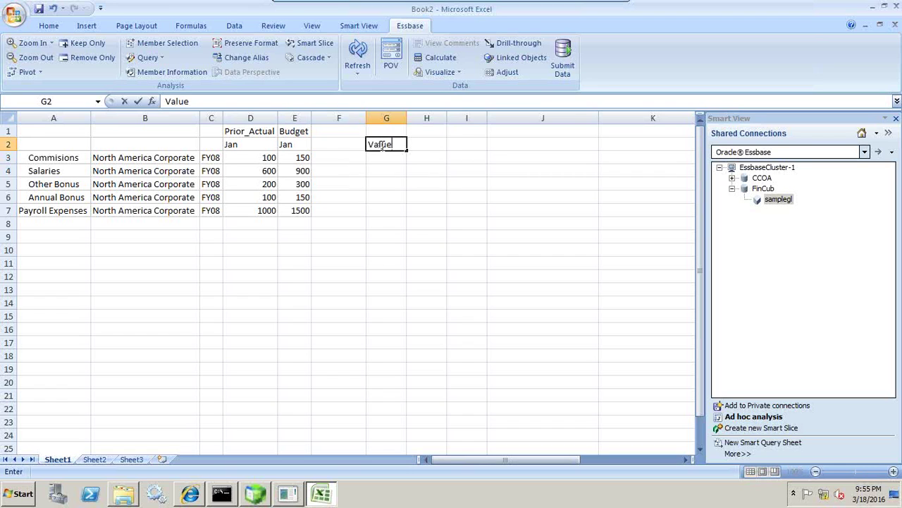
text( %)
key(Return)
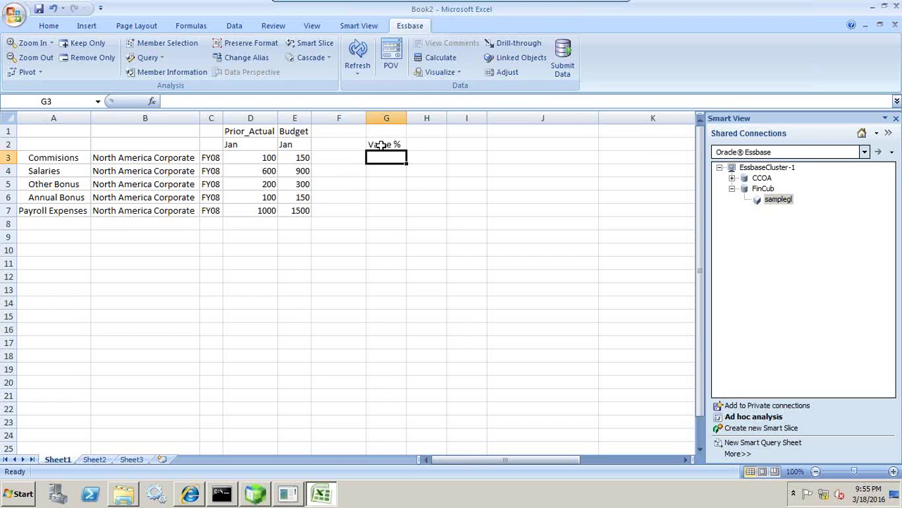
Enter the formula =D3/$D$7 in G3 to calculate the Commisions share of Prior_Actual Payroll Expenses.
text(=)
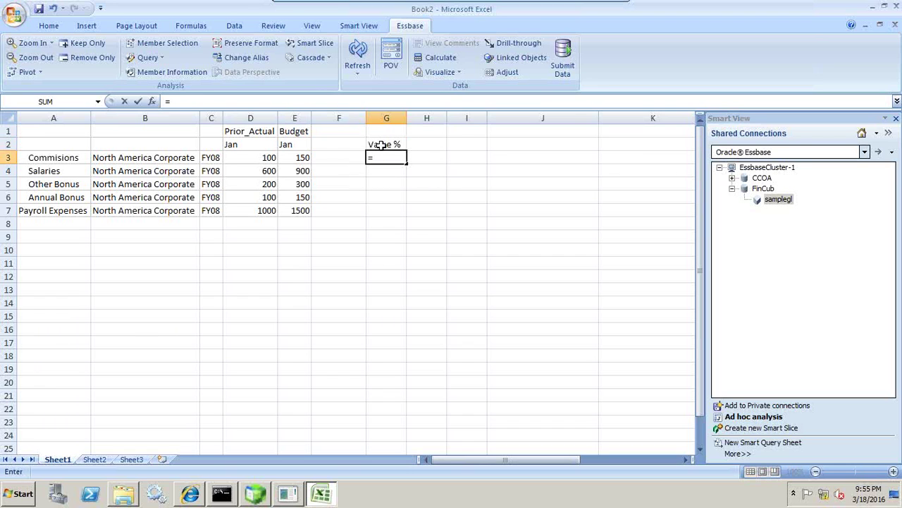
click(272, 157)
text(/)
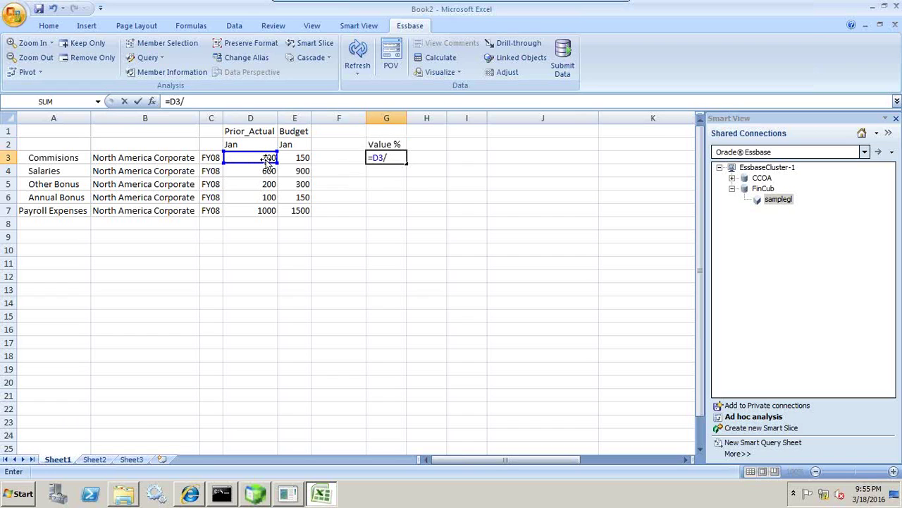
click(261, 210)
key(Return)
key(Up)
key(F2)
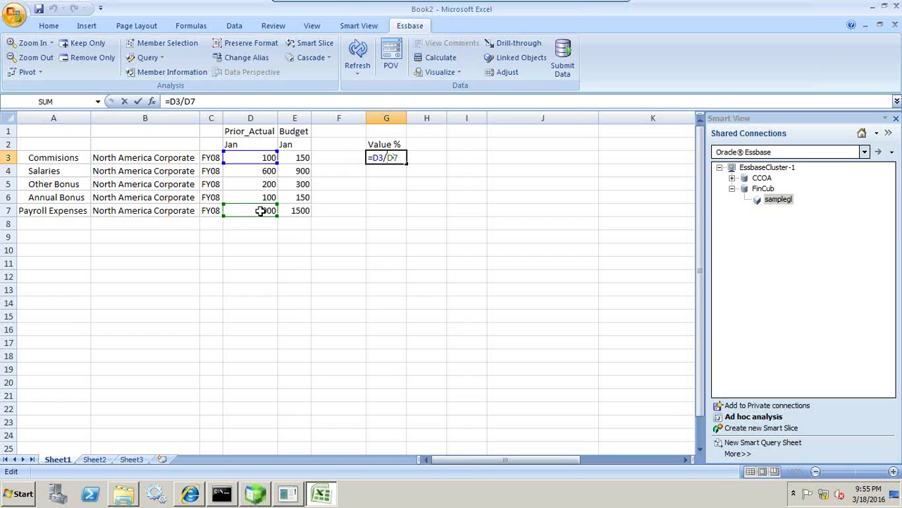
key(F4)
key(F4)
key(F4)
key(Return)
Copy the share formula from G3 into G4:G6 and select the range G3:G6.
key(Up)
key(ctrl+c)
key(Down)
key(shift+Down)
key(shift+Down)
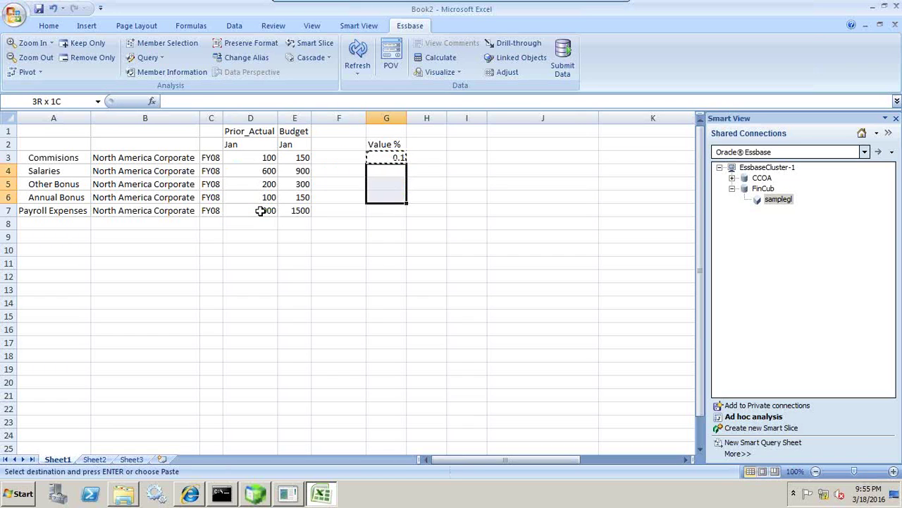
key(ctrl+v)
key(Up)
key(shift+Down)
key(shift+Down)
key(shift+Down)
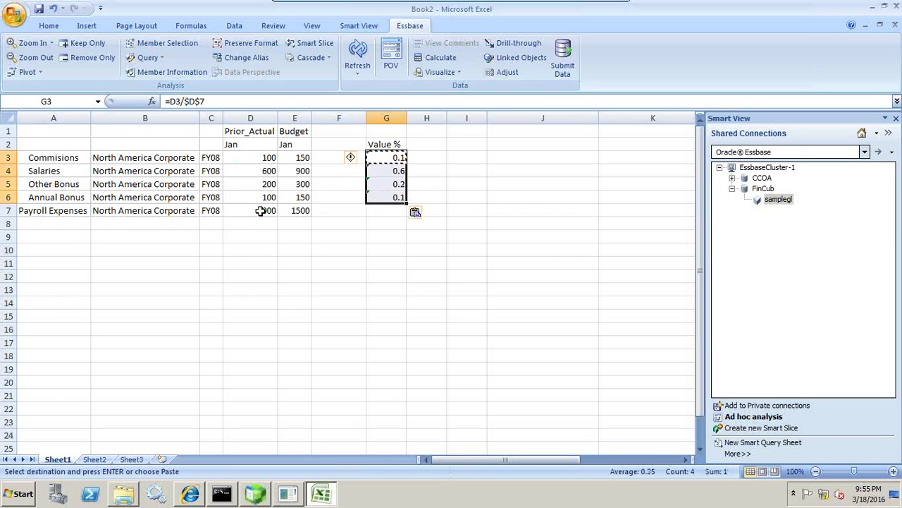
Format the share values in G3:G6 as percentages.
right_click(401, 171)
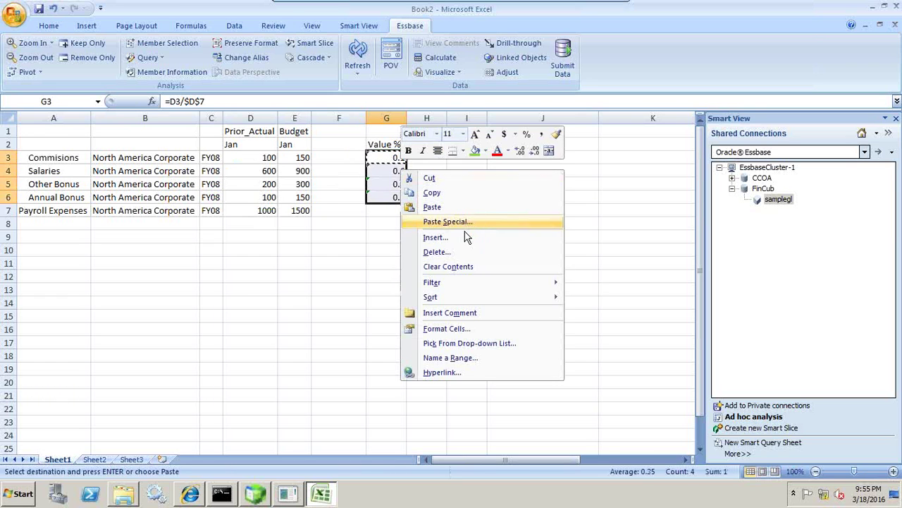
click(447, 328)
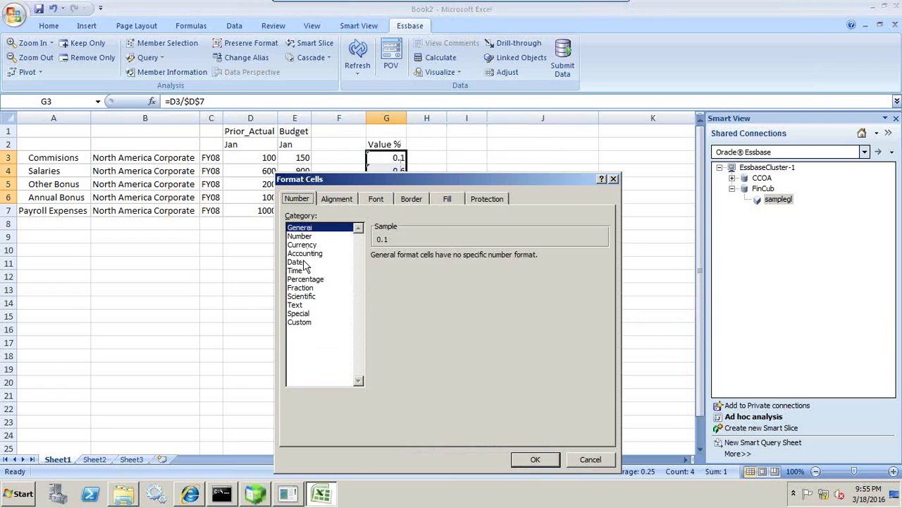
click(308, 281)
click(532, 459)
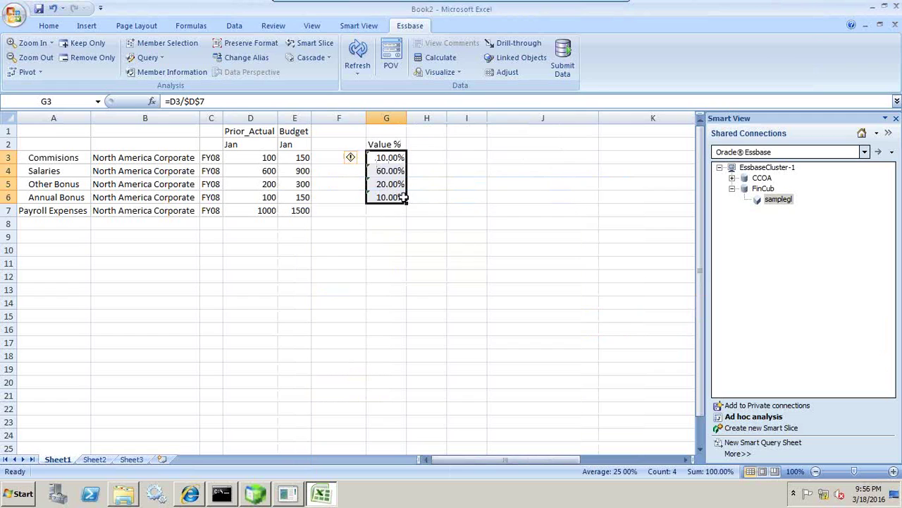
Enter the formula =$E$7*G3 in H3 to calculate the Commisions amount from the Payroll Expenses Budget.
click(431, 158)
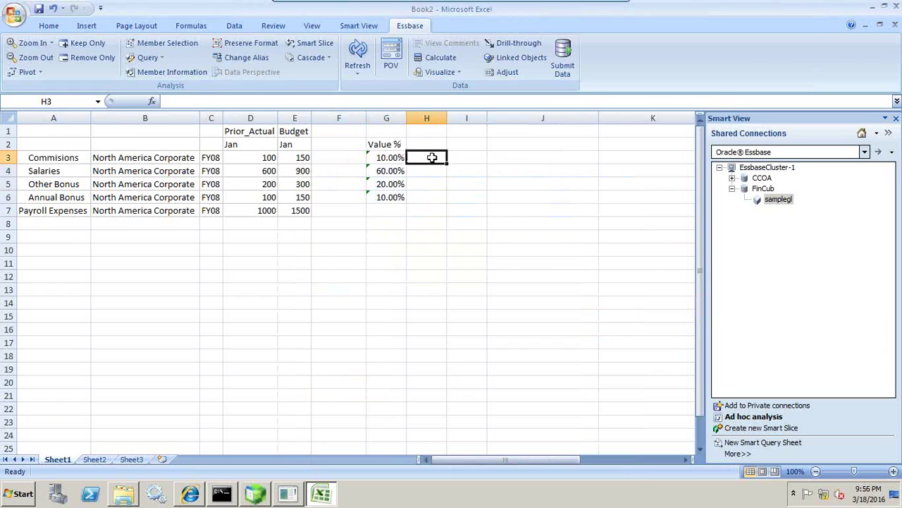
text(=)
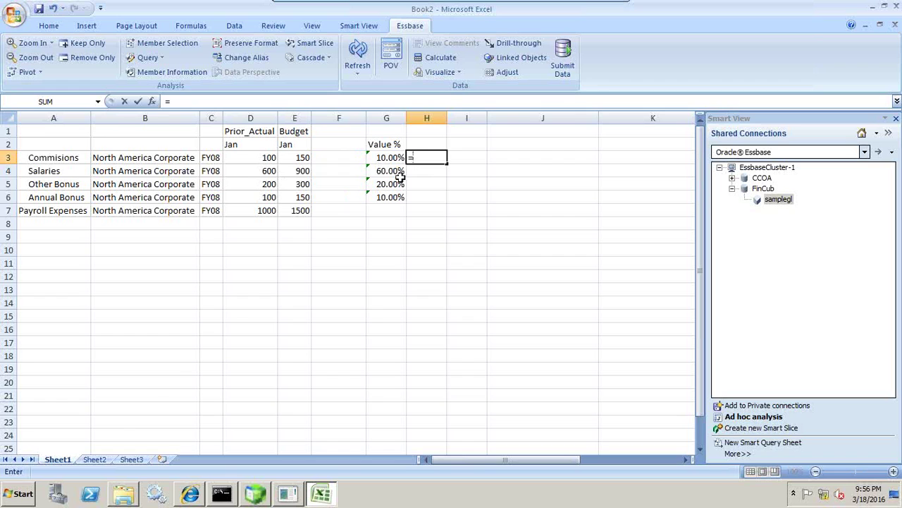
click(307, 210)
key(Left)
key(Left)
key(Right)
key(Right)
key(Escape)
text(=$E$7)
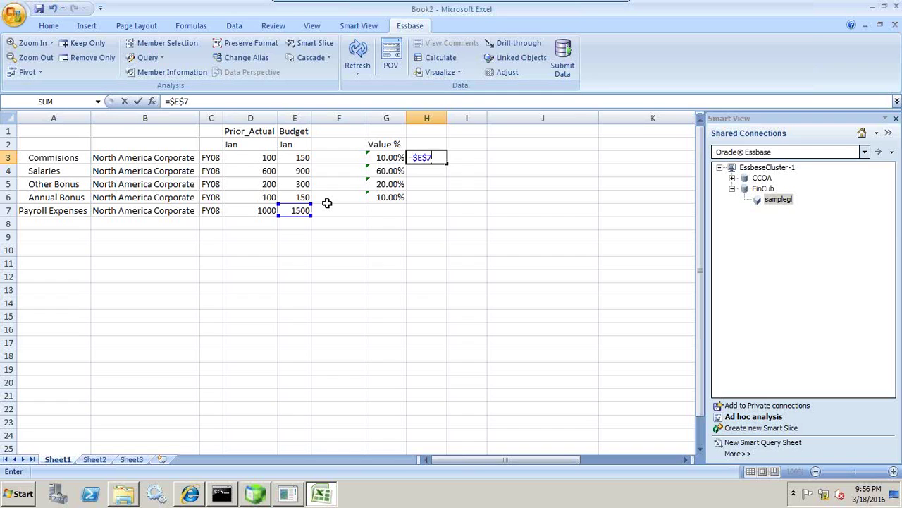
text(*)
click(392, 158)
key(Return)
Copy the amount formula from H3 into H4:H6 and check the copied formulas.
key(Up)
key(ctrl+c)
key(Down)
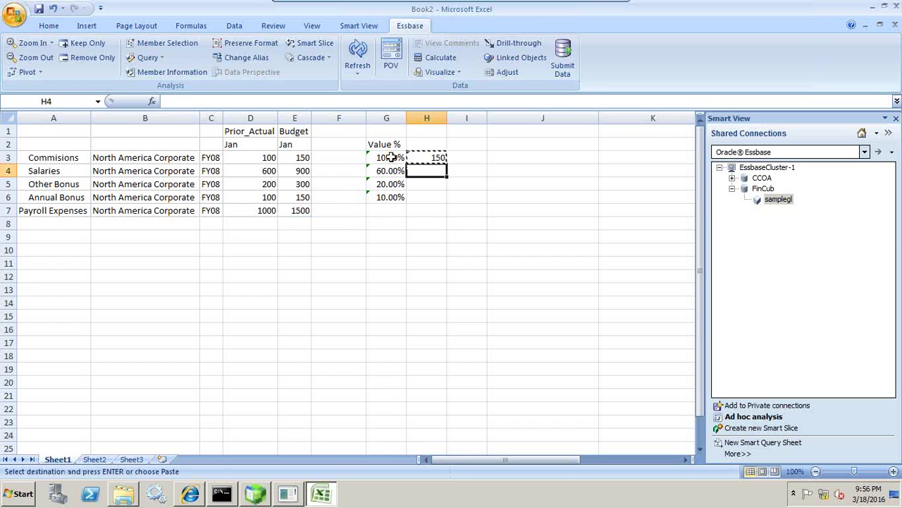
key(shift+Down)
key(shift+Down)
key(ctrl+v)
key(Down)
key(Up)
key(Down)
key(Down)
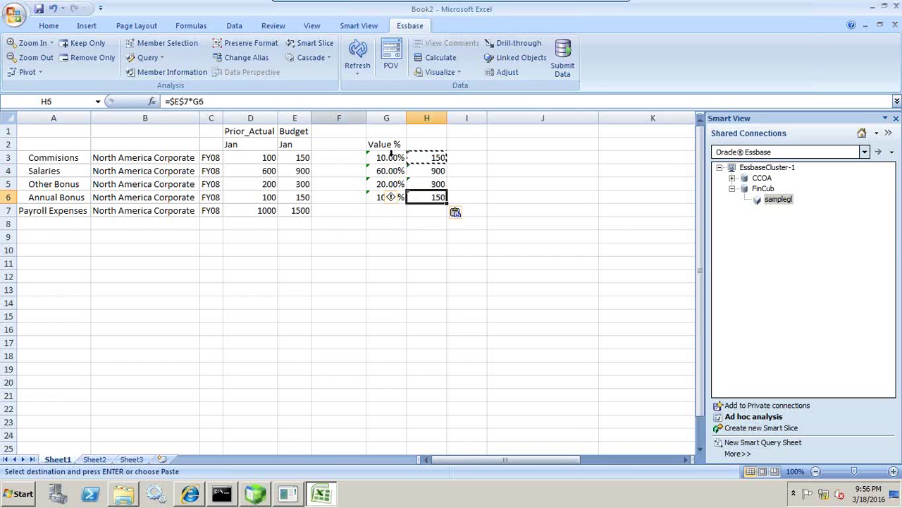
Compare the allocated Budget values in E3:E6 with the calculated amounts in column H and the Payroll Expenses Budget.
drag(307, 160, 306, 202)
click(415, 197)
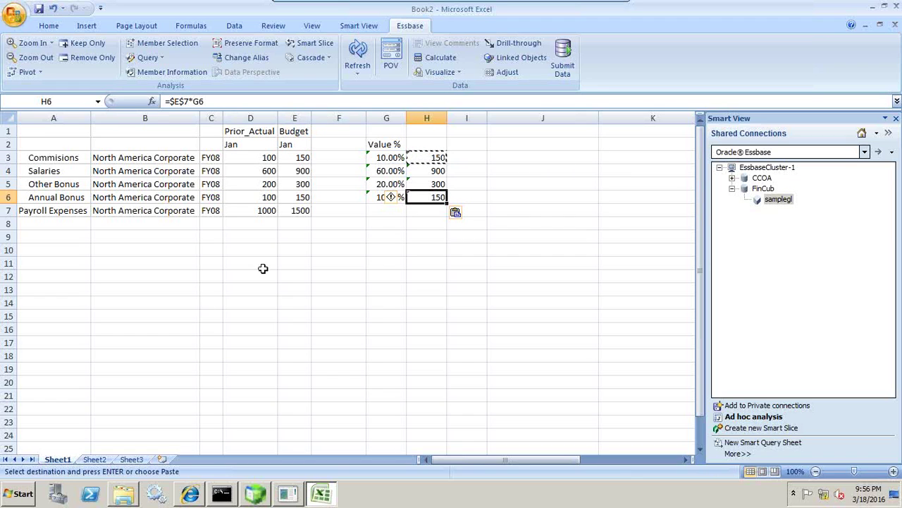
click(302, 212)
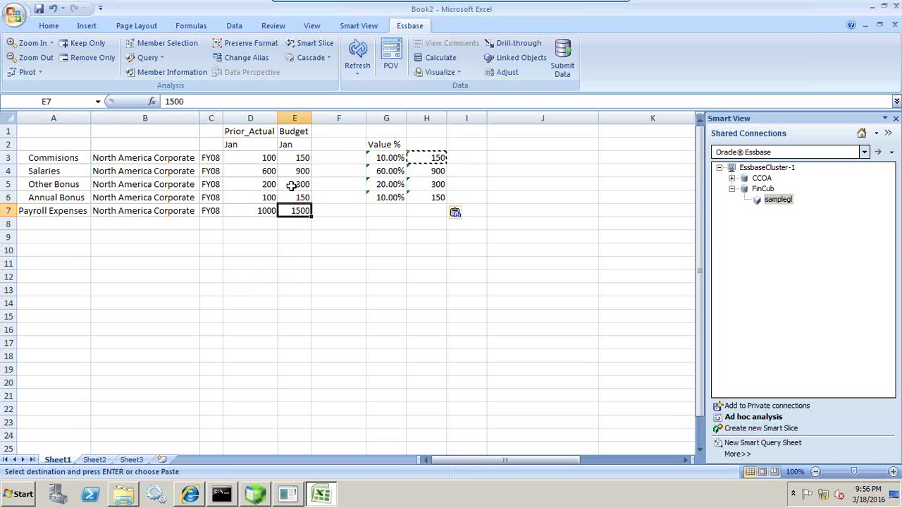
click(257, 493)
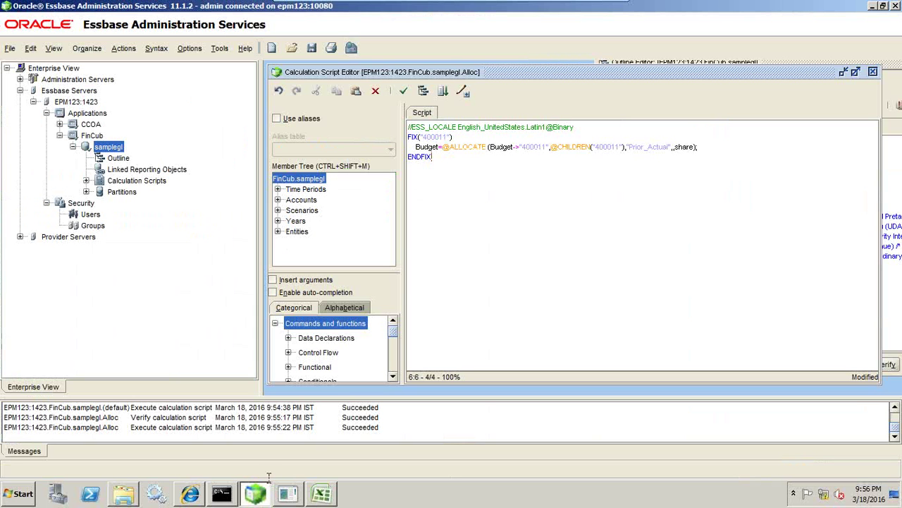
click(694, 143)
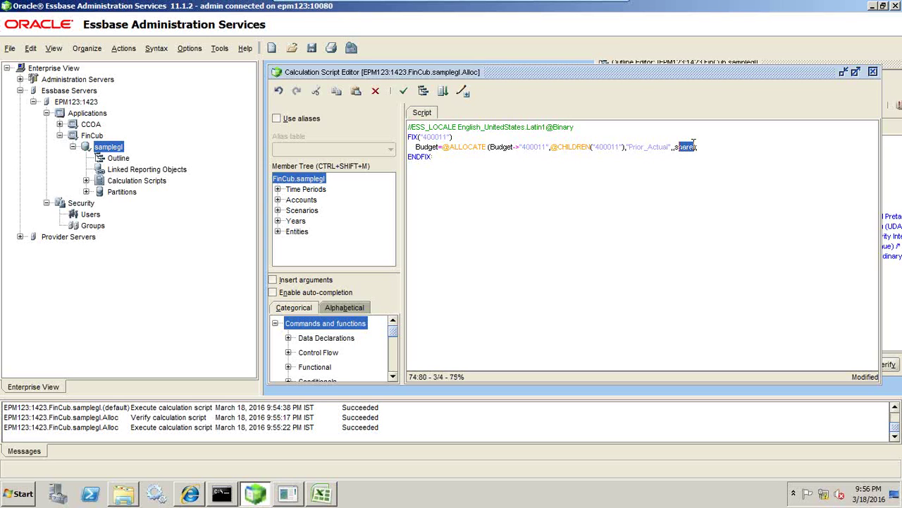
key(BackSpace)
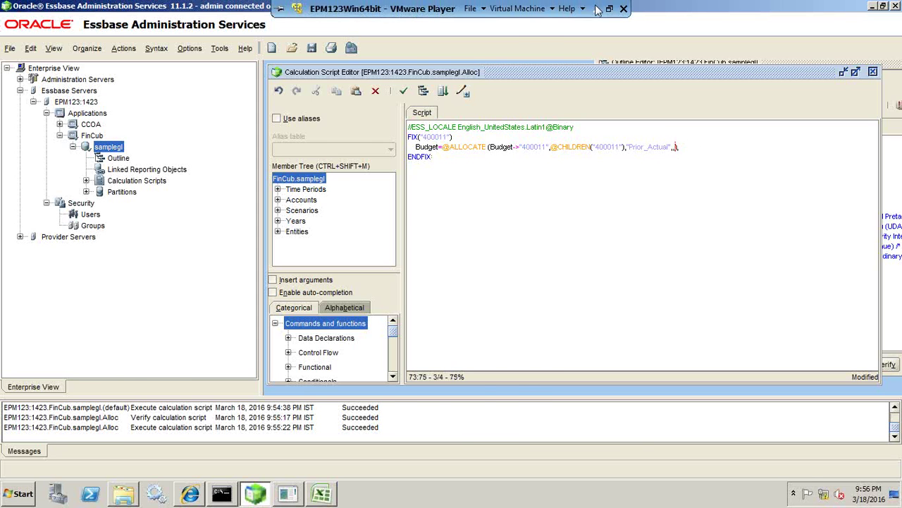
click(597, 8)
click(263, 494)
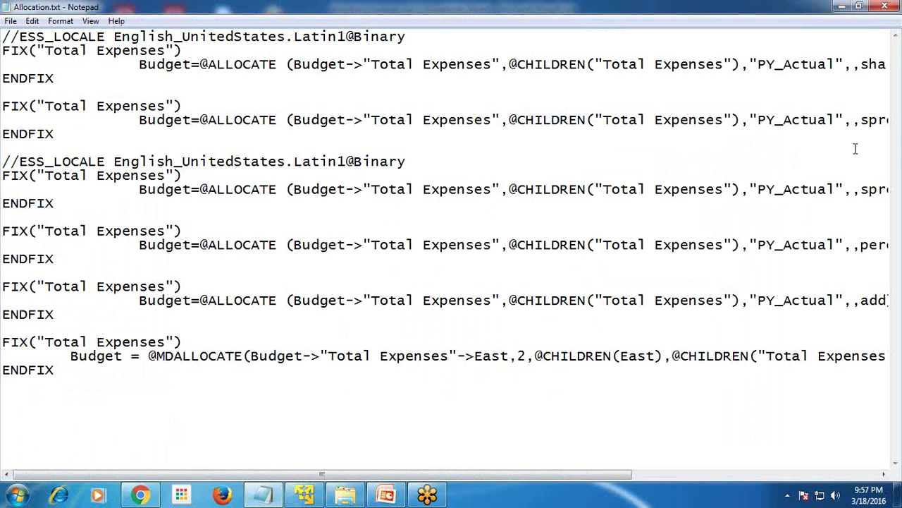
drag(861, 122, 900, 121)
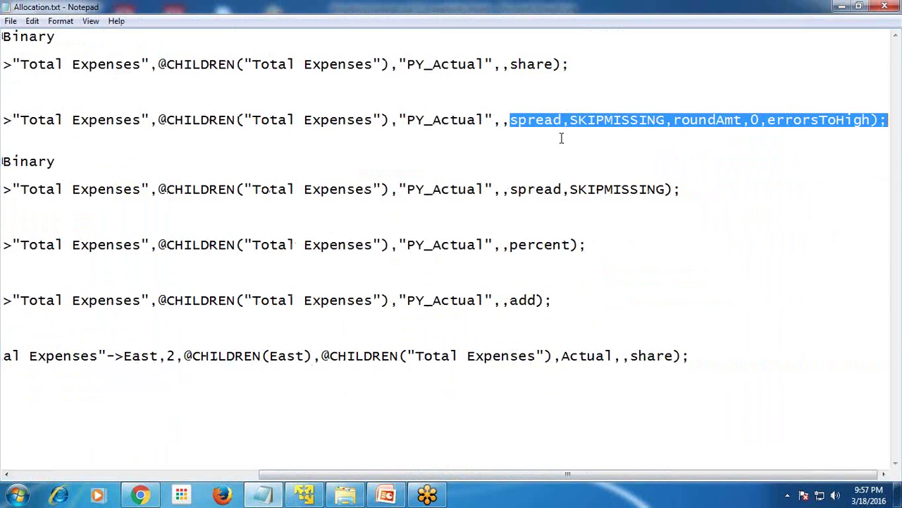
click(304, 495)
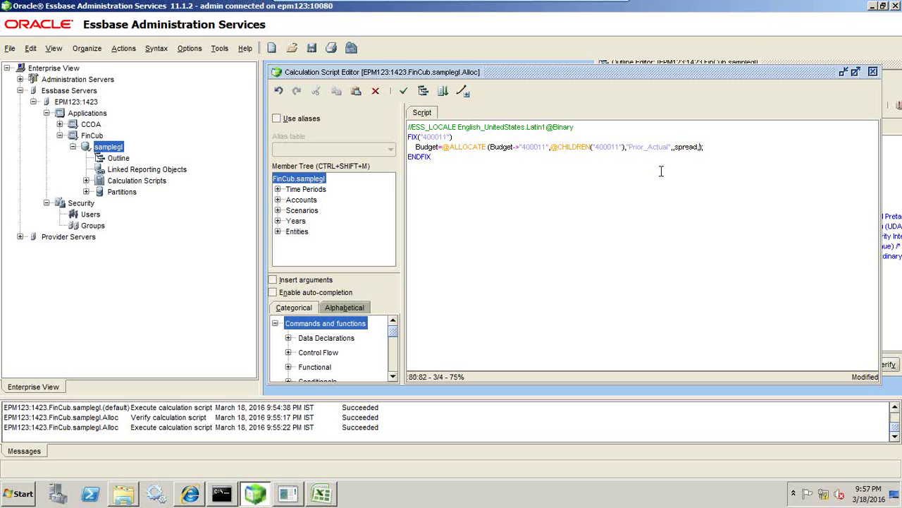
text(ing)
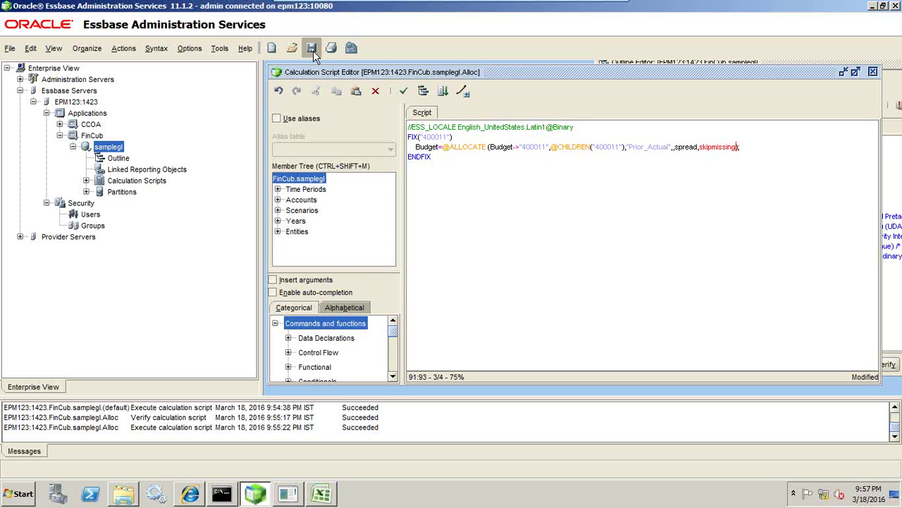
Verify the syntax of the Alloc script and execute it without the background option.
click(403, 91)
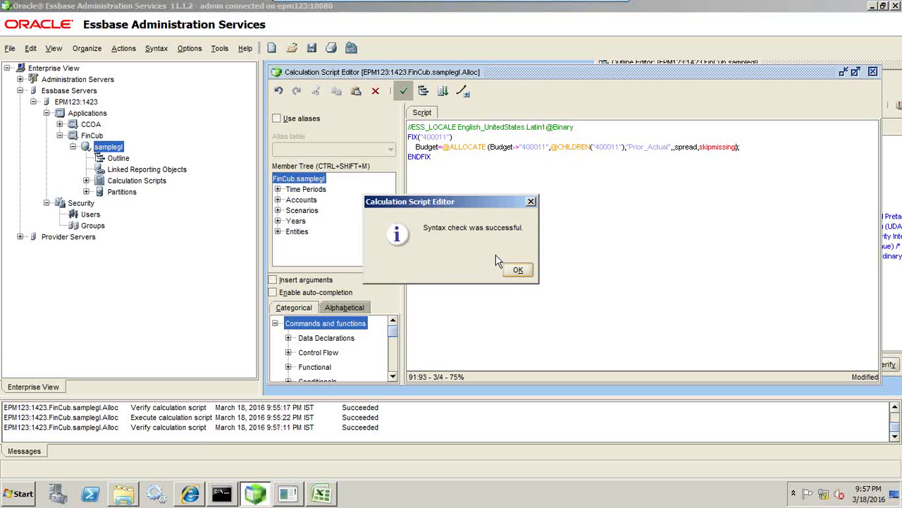
click(515, 270)
click(443, 91)
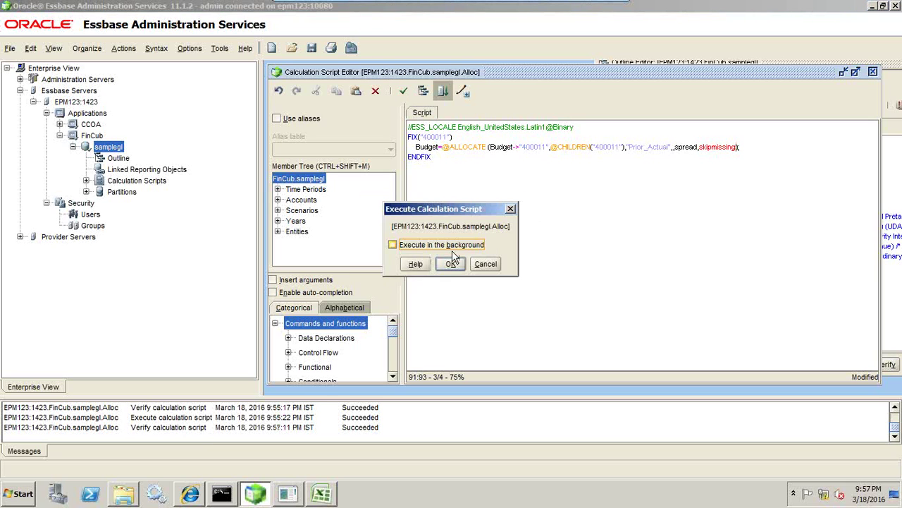
click(451, 263)
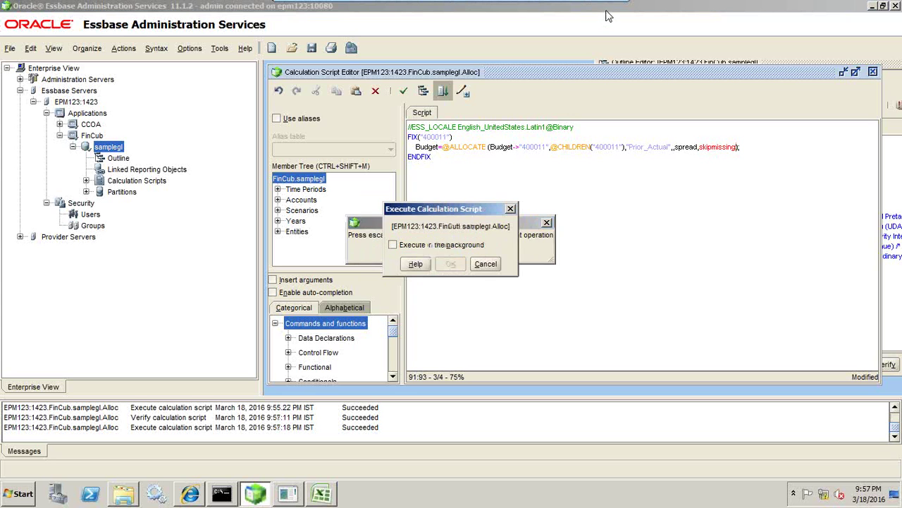
Switch to Excel and clear the helper heading and formulas from columns G and H.
click(321, 494)
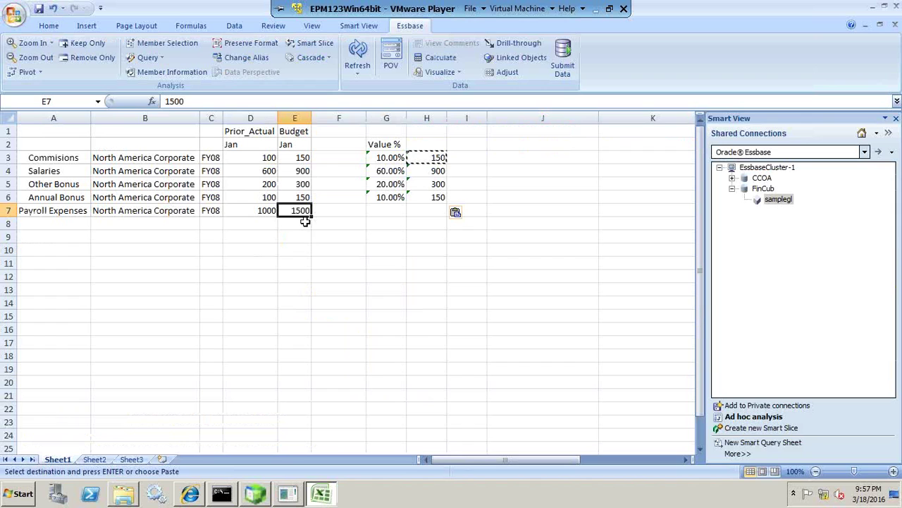
drag(384, 144, 435, 208)
key(Delete)
click(398, 249)
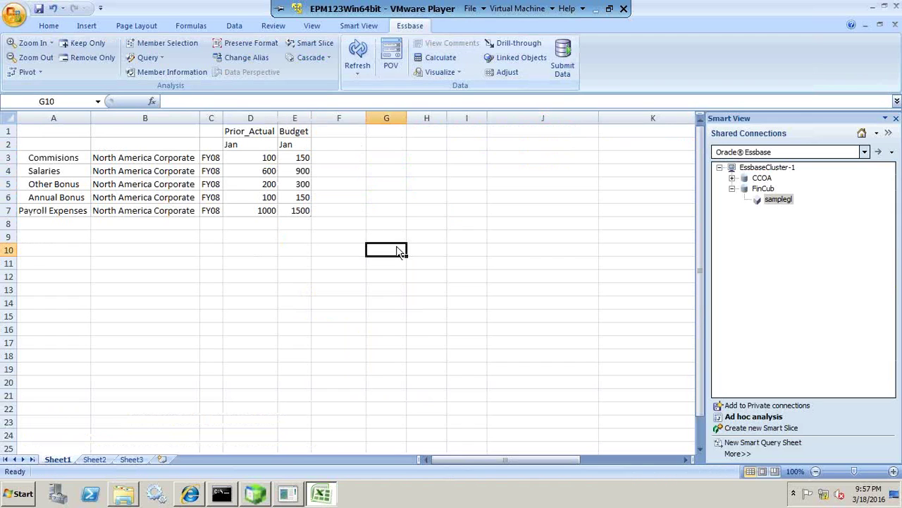
Refresh the ad hoc grid and examine the spread Budget values of the child accounts.
click(357, 57)
click(304, 209)
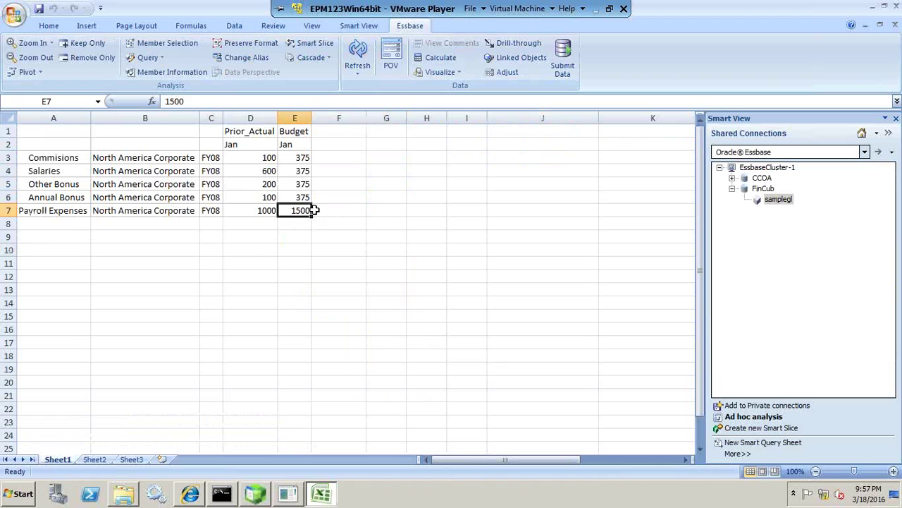
drag(302, 157, 300, 198)
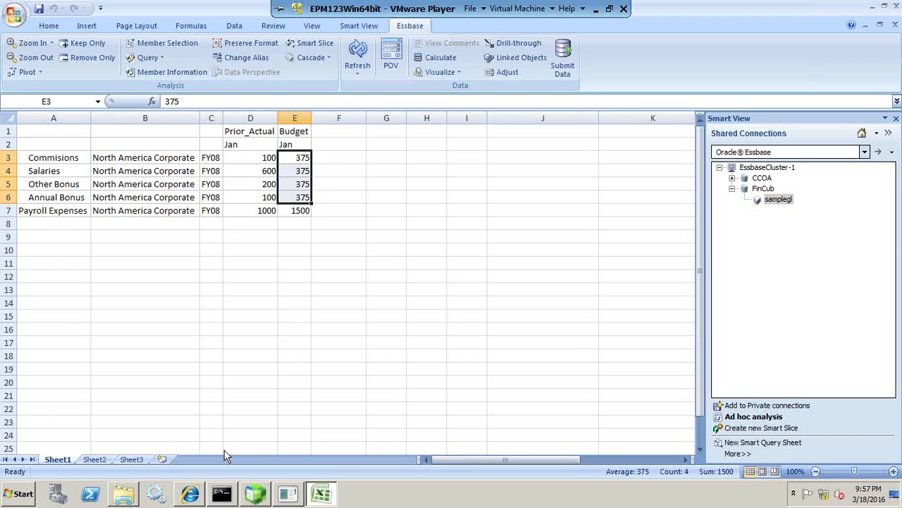
click(255, 493)
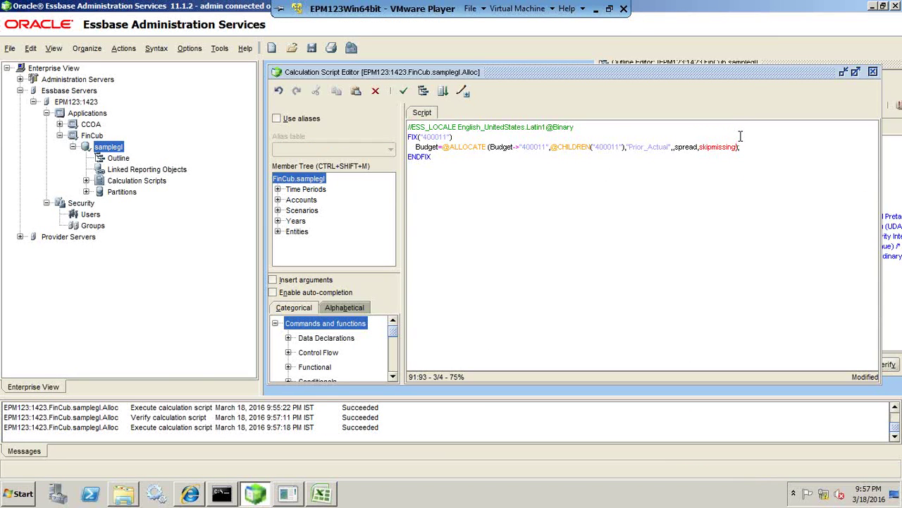
key(shift+Left)
key(shift+Left)
key(shift+Left)
key(shift+Left)
key(shift+Left)
key(shift+Left)
key(shift+Left)
key(shift+Left)
key(shift+Left)
key(shift+Left)
key(shift+Left)
key(shift+Left)
key(shift+Left)
key(shift+Left)
key(shift+Left)
key(shift+Left)
key(shift+Left)
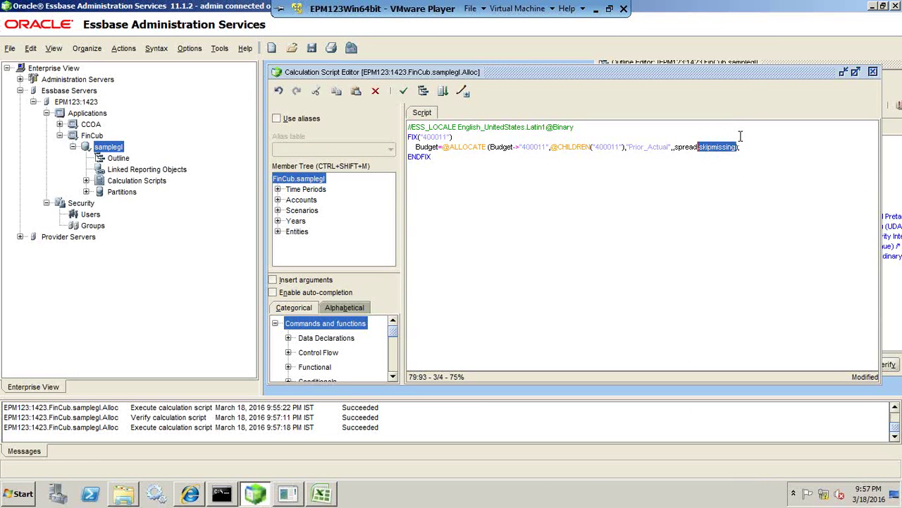
text(percent)
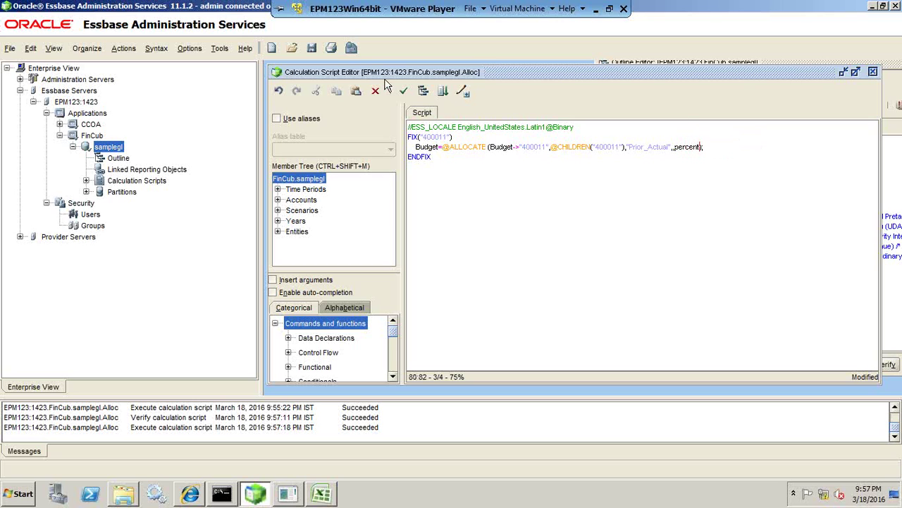
click(404, 90)
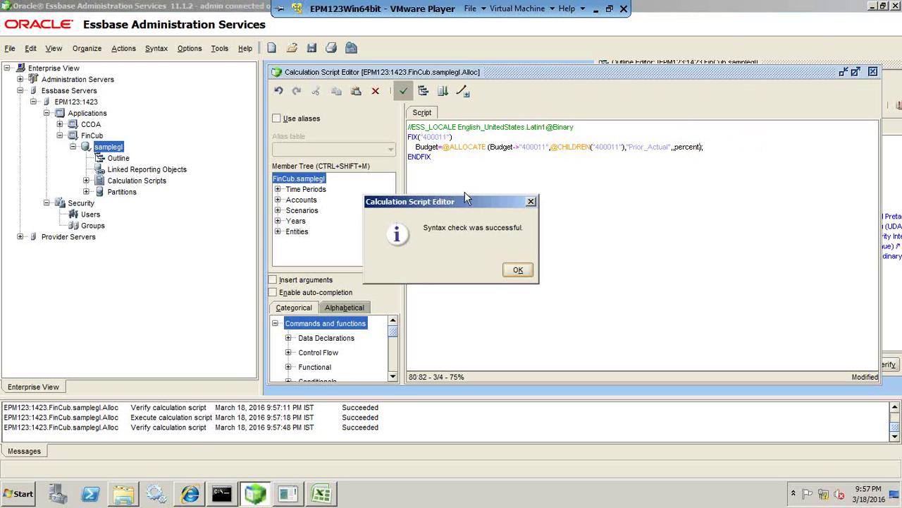
click(517, 271)
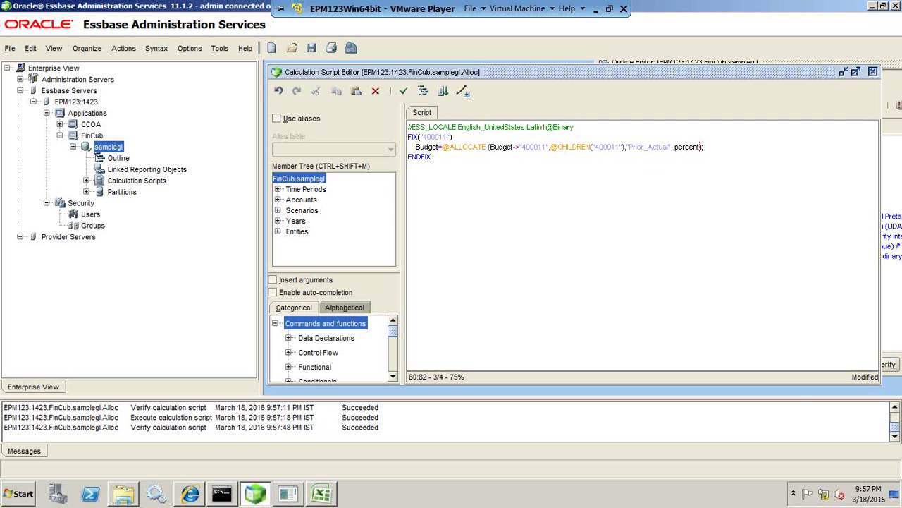
Switch to Excel and set Prior_Actual to 10 for Commisions, 60 for Salaries, 20 for Other Bonus and 10 for Annual Bonus.
click(328, 496)
click(374, 244)
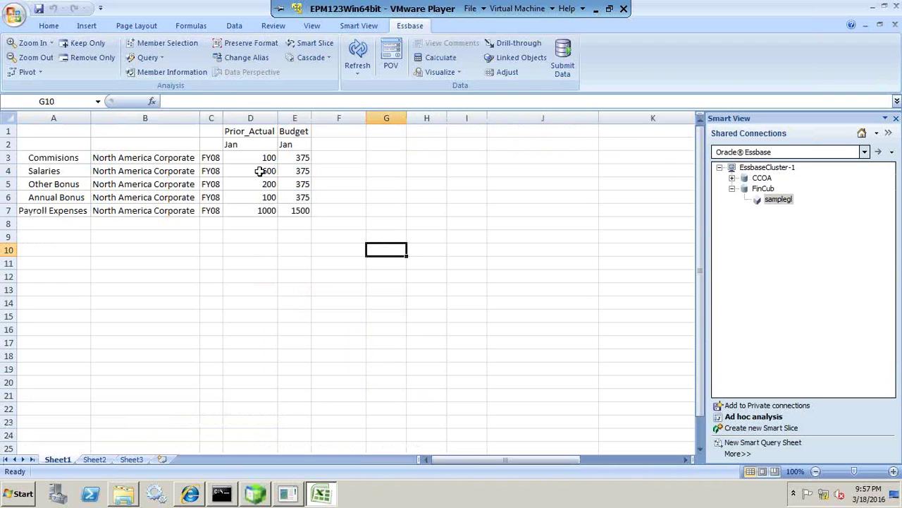
drag(264, 159, 270, 192)
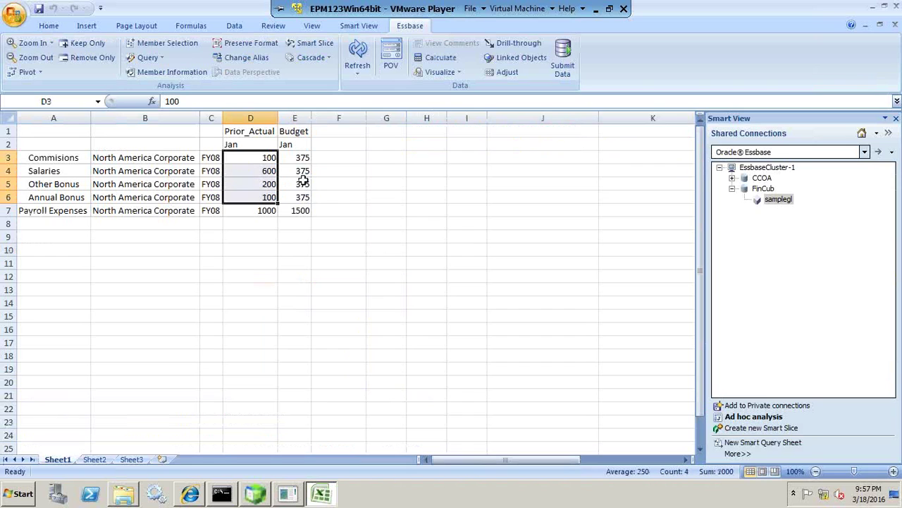
click(272, 157)
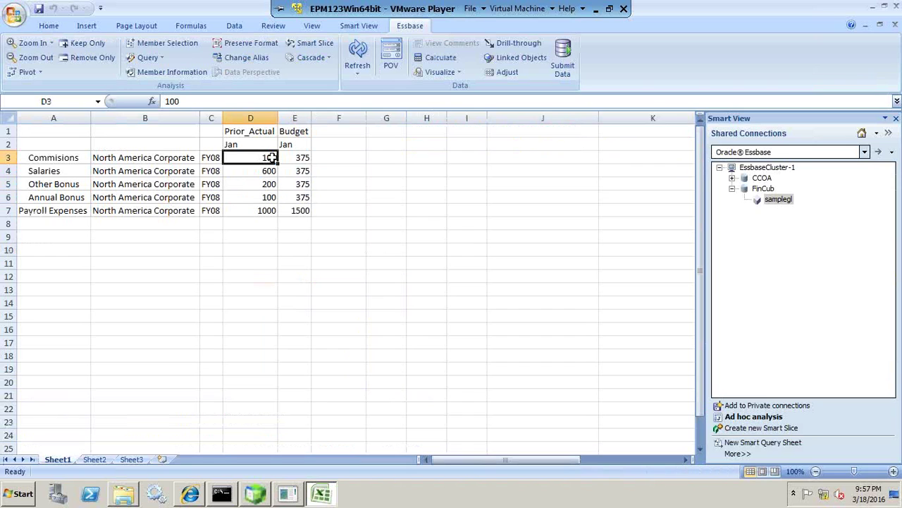
key(BackSpace)
key(Return)
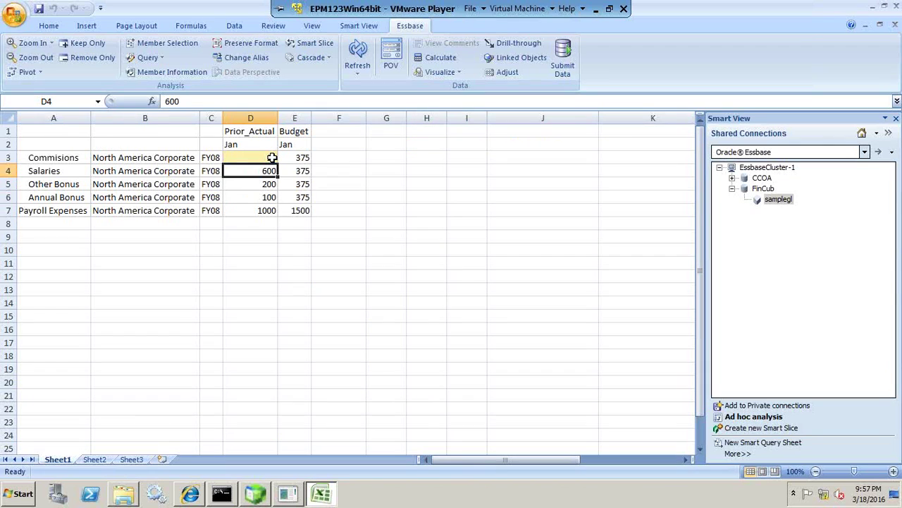
text(60)
key(Return)
text(20)
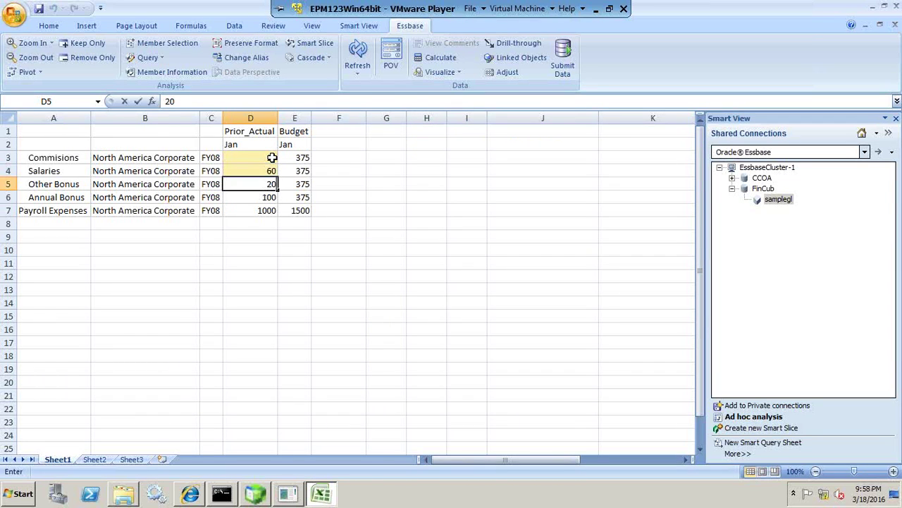
key(Return)
text(10)
key(Return)
key(Up)
key(Up)
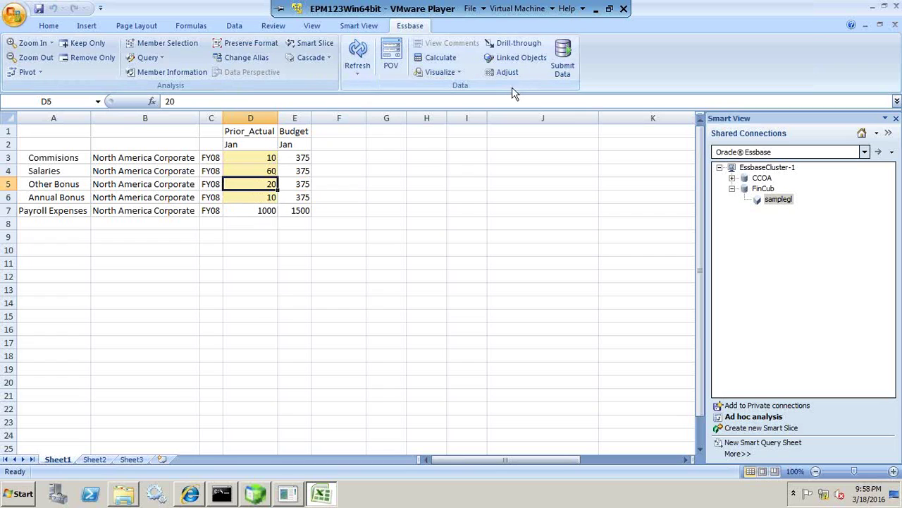
Submit the new Prior_Actual percentages to Essbase and review them against the Payroll Expenses Budget.
click(557, 65)
click(301, 210)
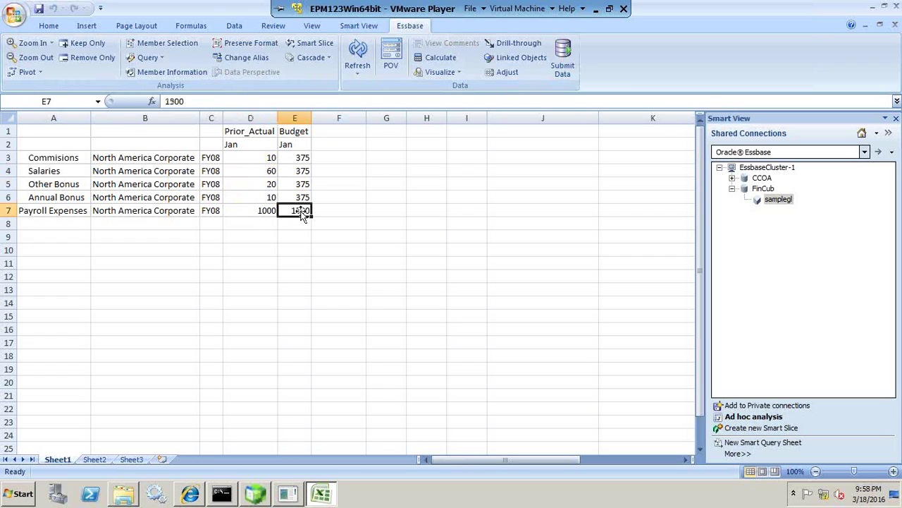
drag(274, 162, 294, 202)
drag(263, 158, 263, 193)
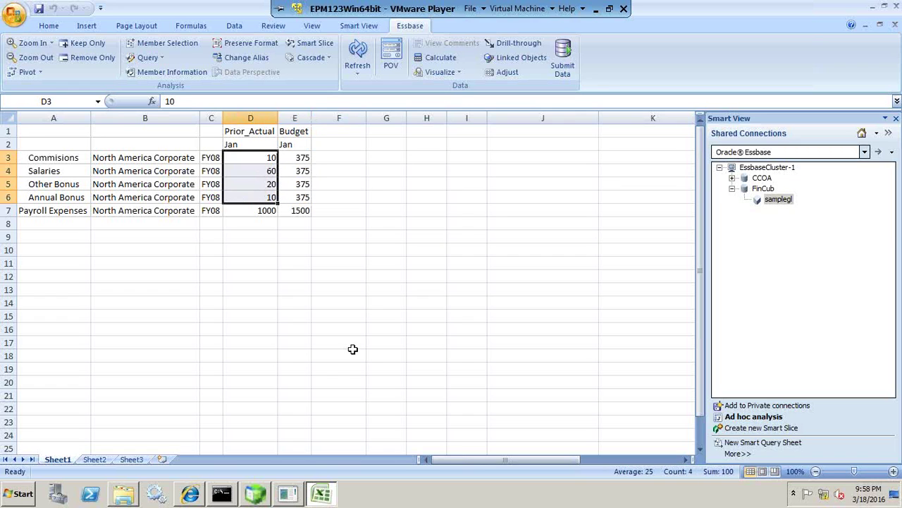
Switch to Essbase Administration Services, verify the Alloc script's syntax with the percent method and execute it.
key(alt+Tab)
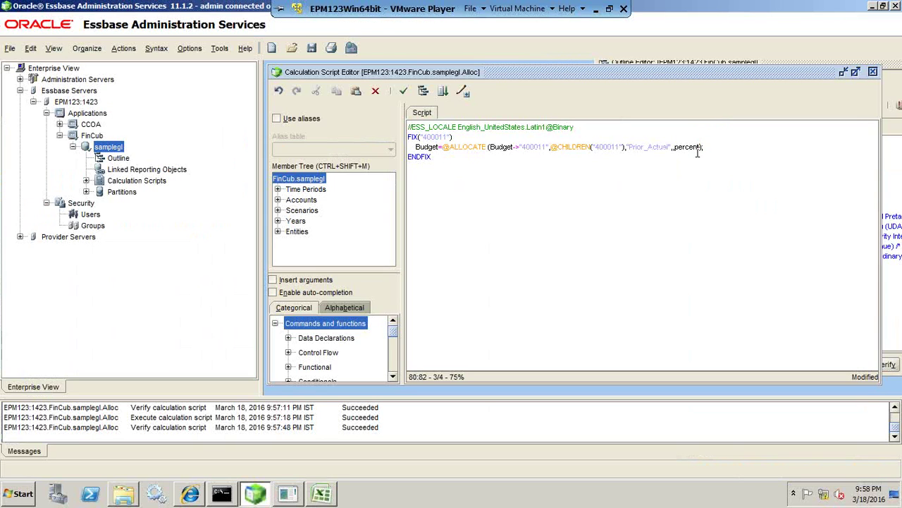
click(399, 91)
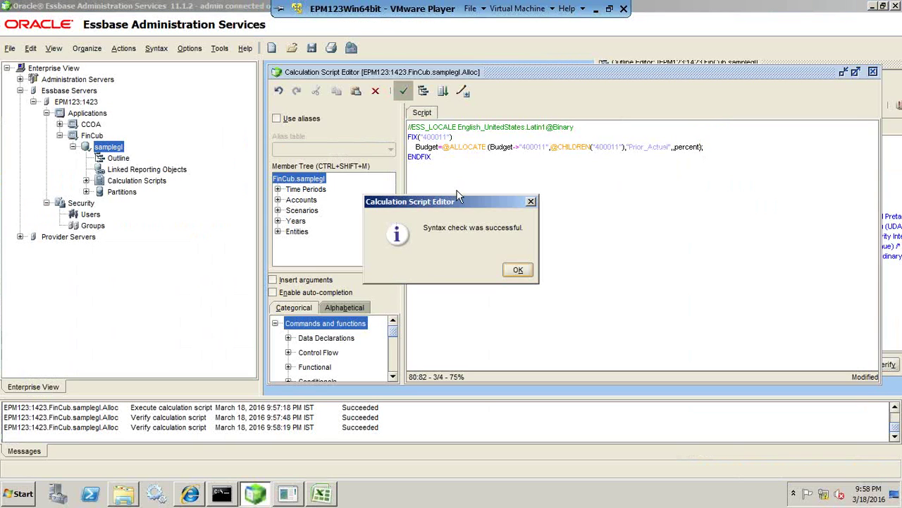
click(516, 270)
click(448, 93)
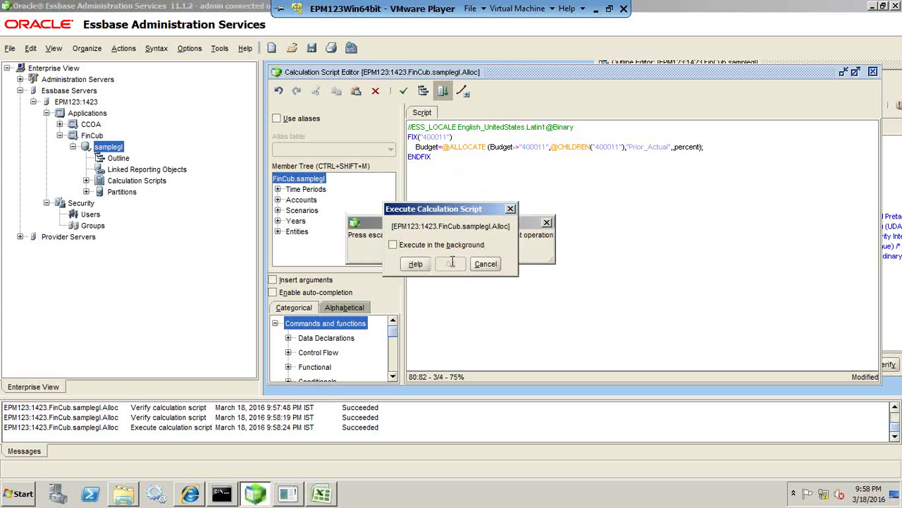
Switch to Excel, refresh the ad hoc grid and compare each child account's Budget value with its Prior_Actual percentage.
click(322, 492)
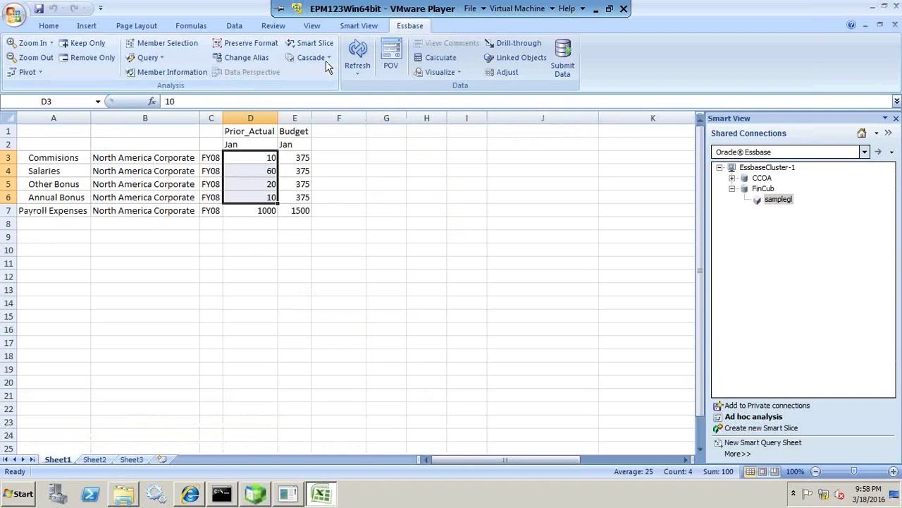
click(352, 207)
click(300, 158)
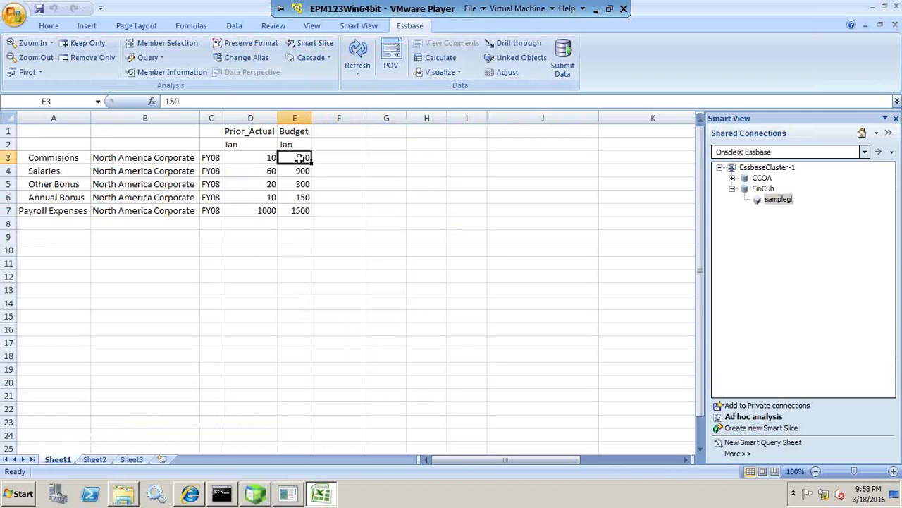
click(299, 209)
click(302, 158)
click(302, 170)
click(303, 184)
click(303, 199)
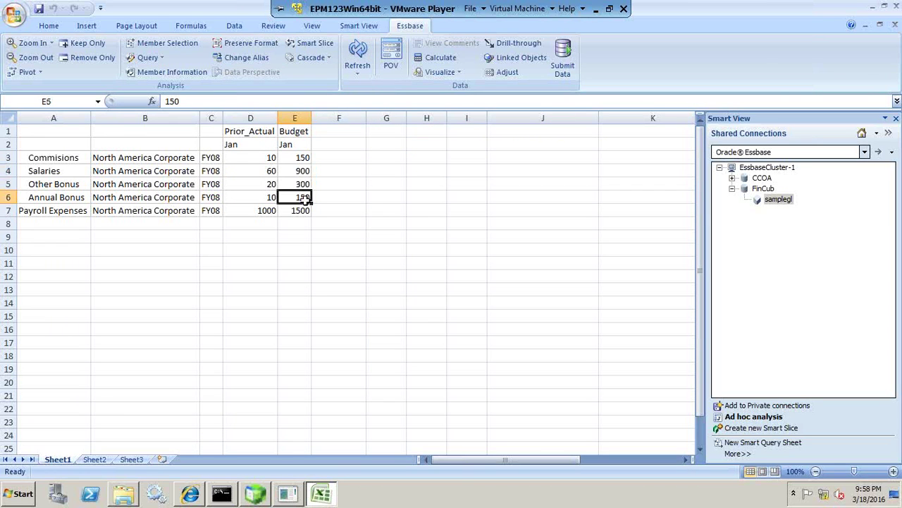
click(350, 200)
drag(248, 157, 250, 199)
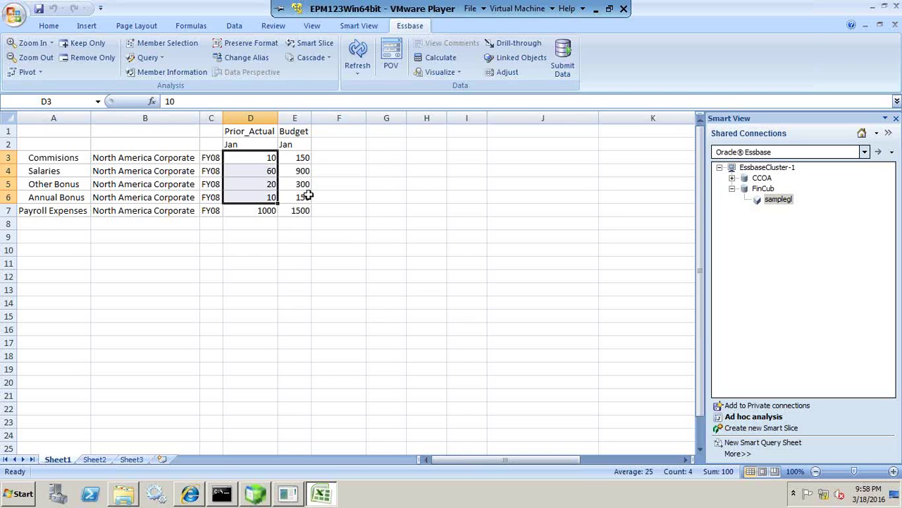
click(309, 184)
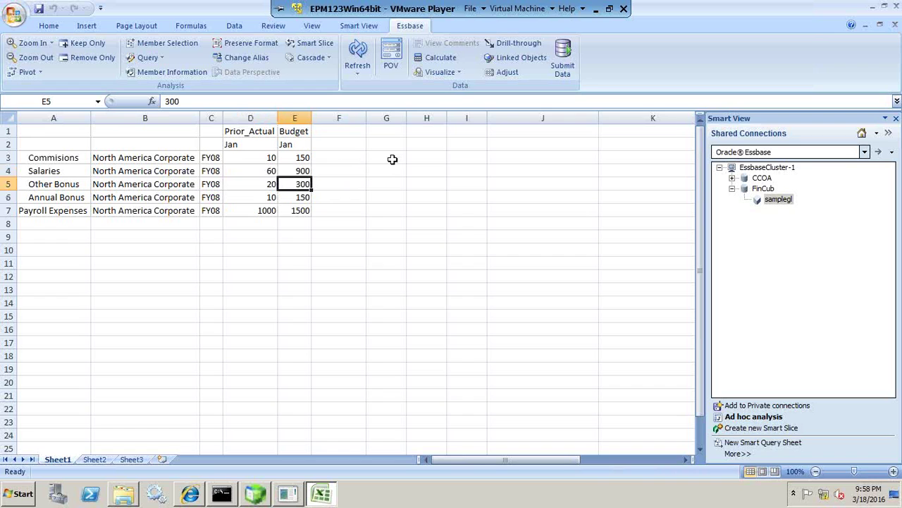
Enter Revise_Budget as a new scenario heading in cell F1, beside Budget.
click(344, 134)
text(')
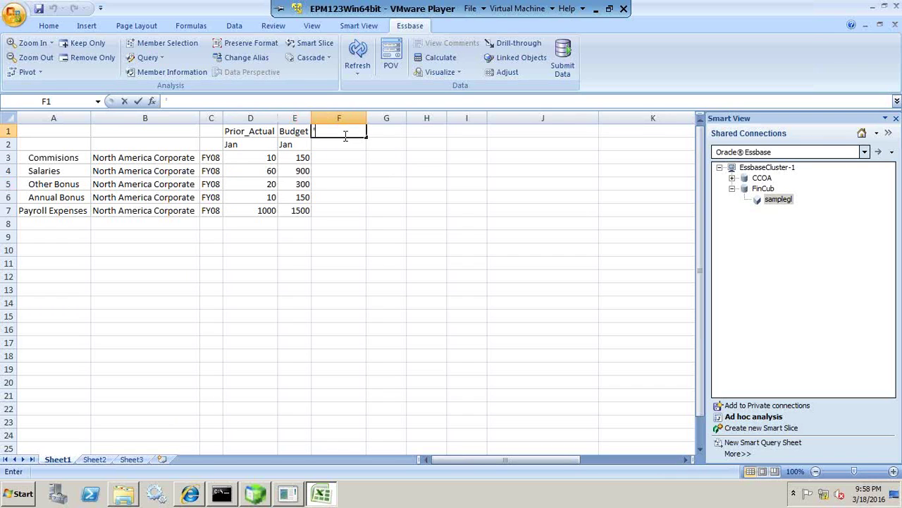
text(Revise)
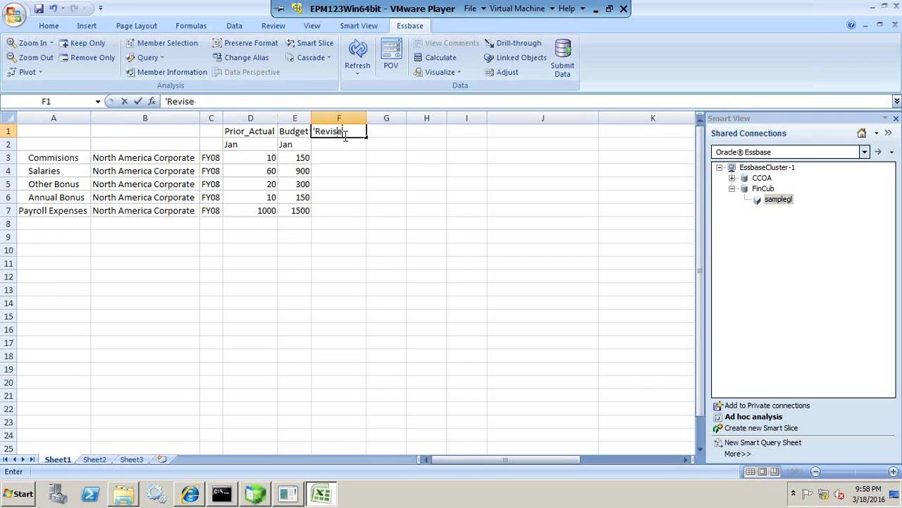
text(_Budget)
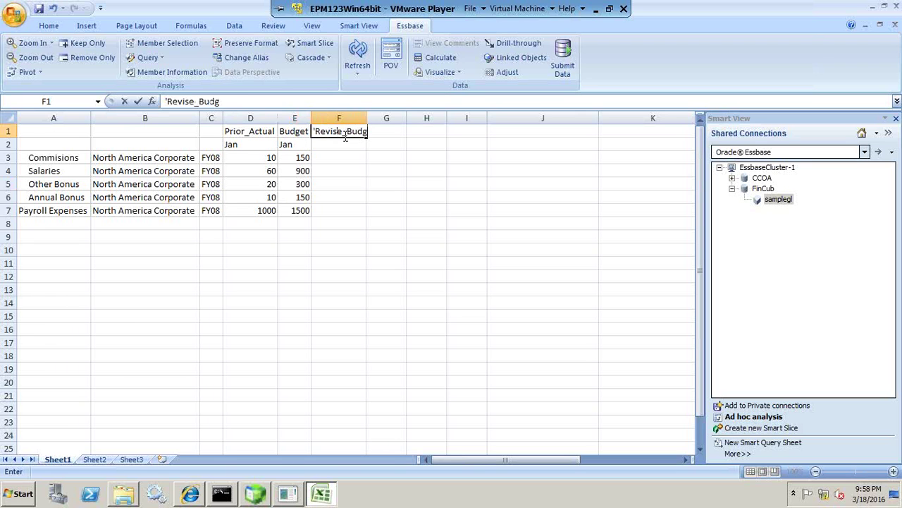
key(Return)
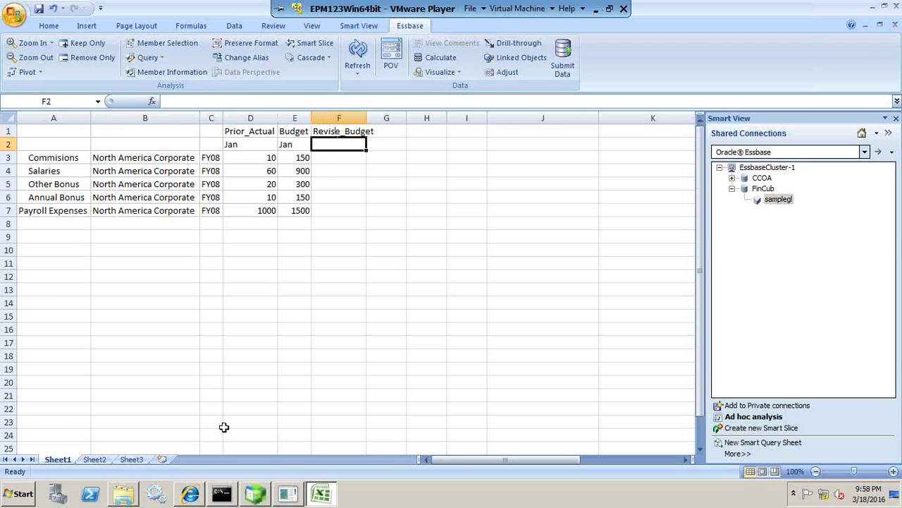
Switch to Essbase Administration Services, bring the samplegl outline to full view, collapse IncomeStatement and expand the Scenarios dimension.
click(255, 493)
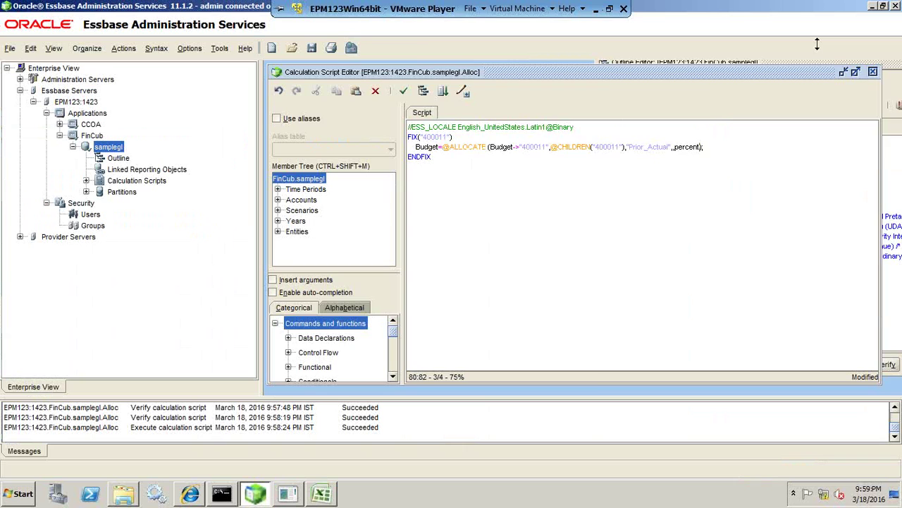
click(844, 72)
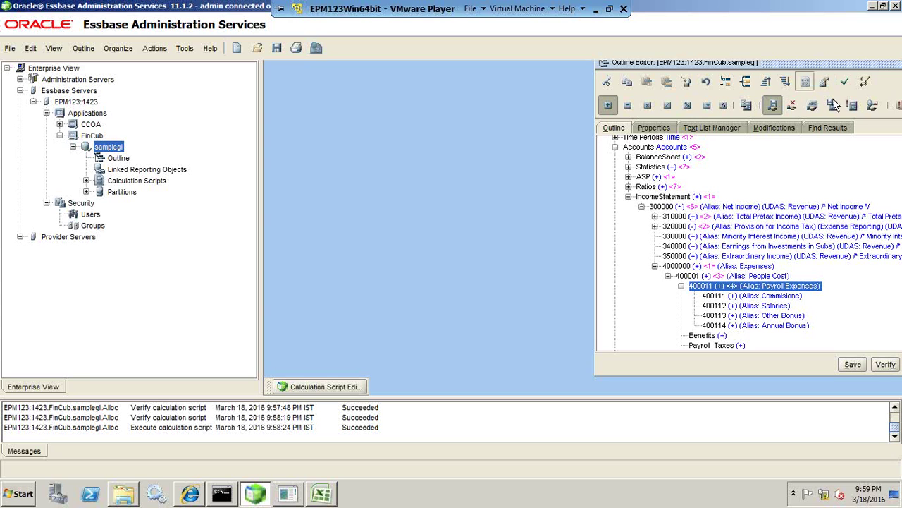
double_click(787, 64)
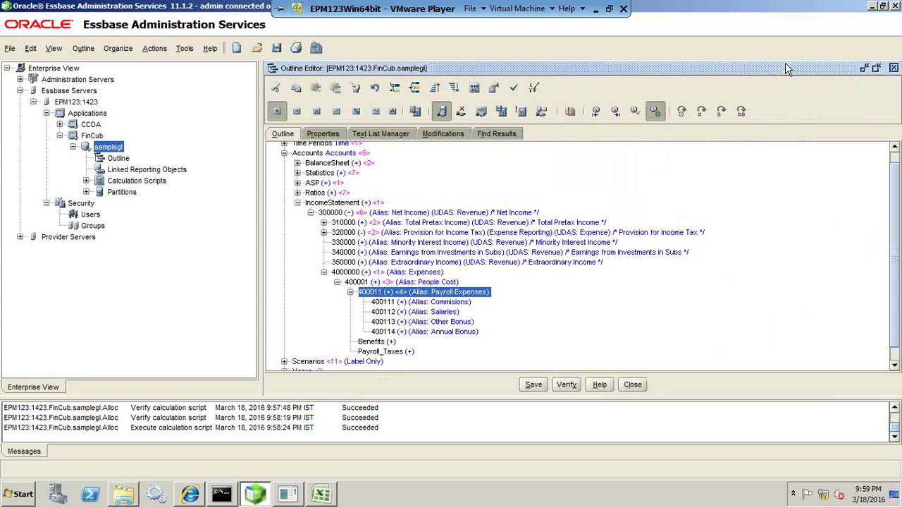
click(297, 202)
click(284, 225)
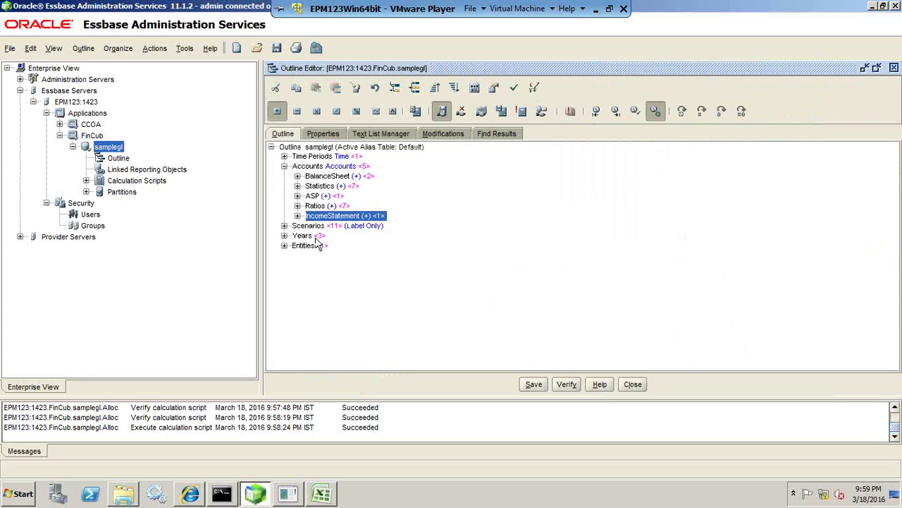
Add a Revise_Budget member as a sibling after Budget and save the outline, restructuring the database with all data.
click(321, 246)
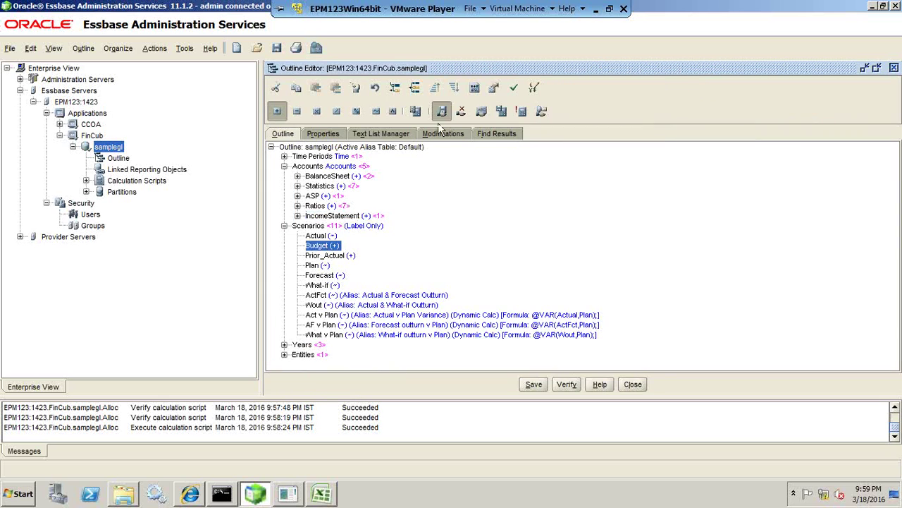
click(416, 87)
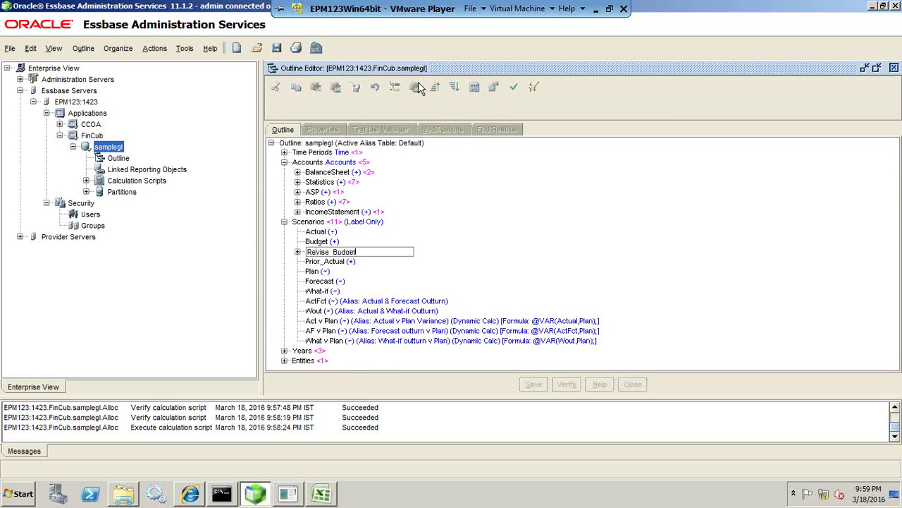
text(Revise_Budget)
key(Return)
key(Escape)
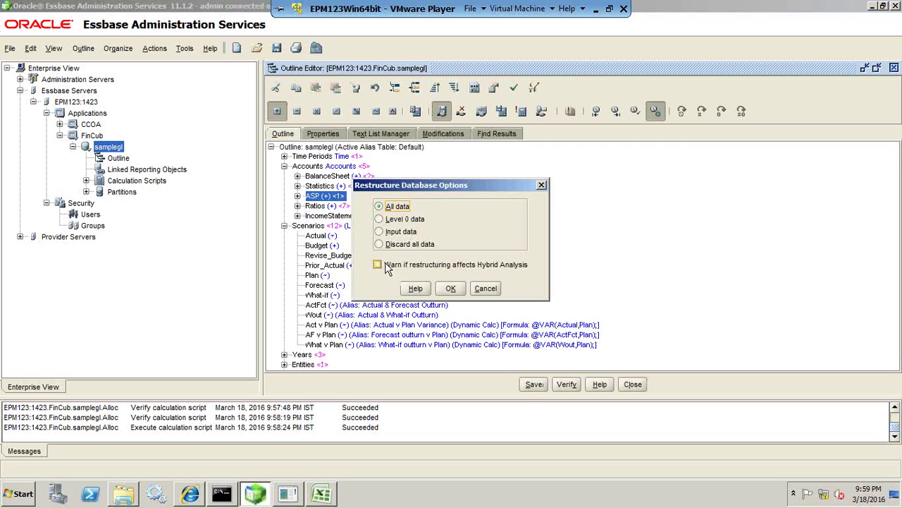
click(450, 289)
Switch to Excel, refresh the ad hoc grid and copy the Jan label from E2 to F2.
click(322, 493)
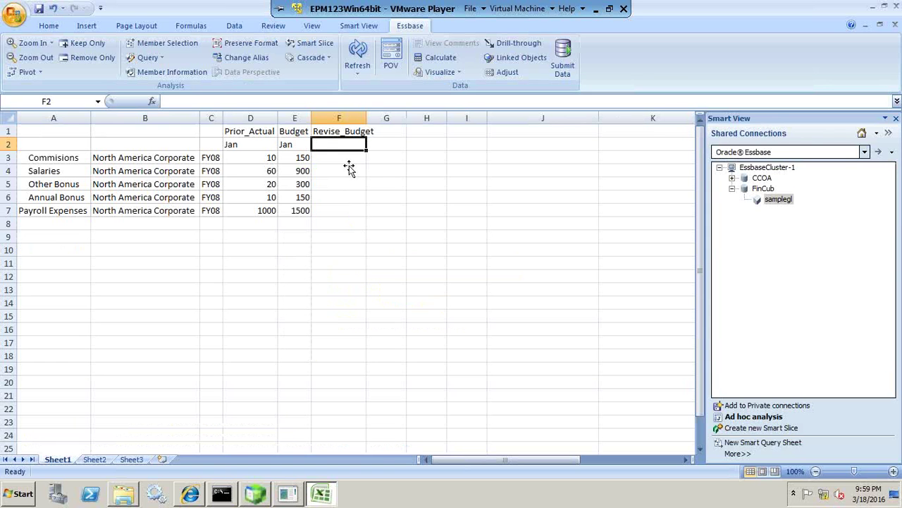
click(360, 51)
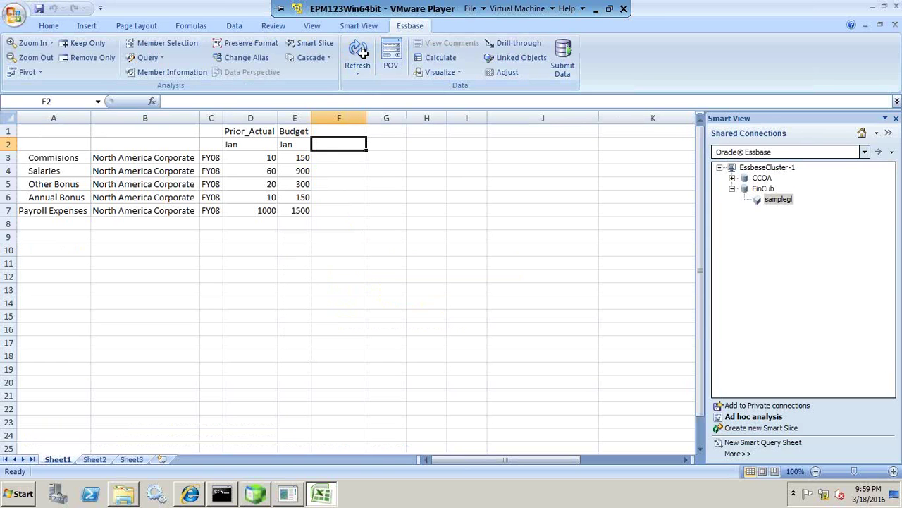
click(290, 144)
key(ctrl+c)
click(323, 144)
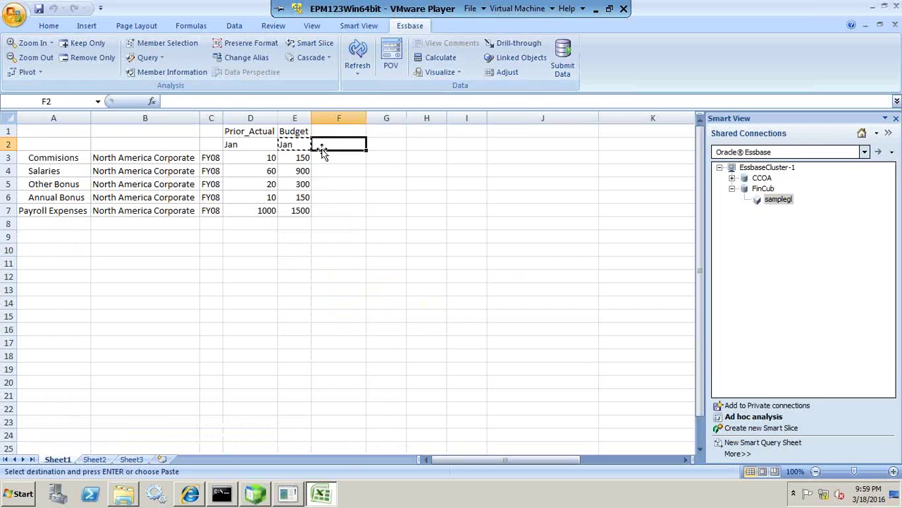
key(ctrl+v)
Enter Revise_Budget as the heading in F1, refresh the grid and select the Payroll Expenses cell of the new column.
click(338, 131)
text('Revise)
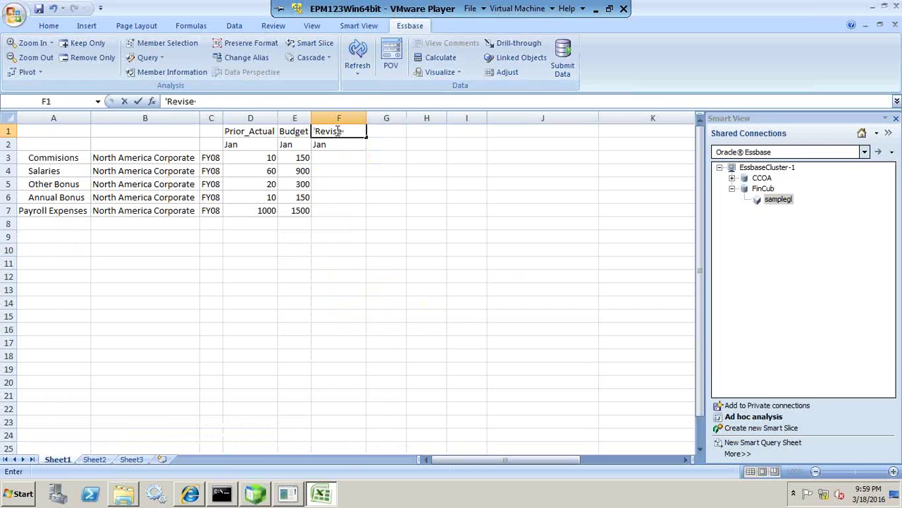
text(d_Budget)
key(Return)
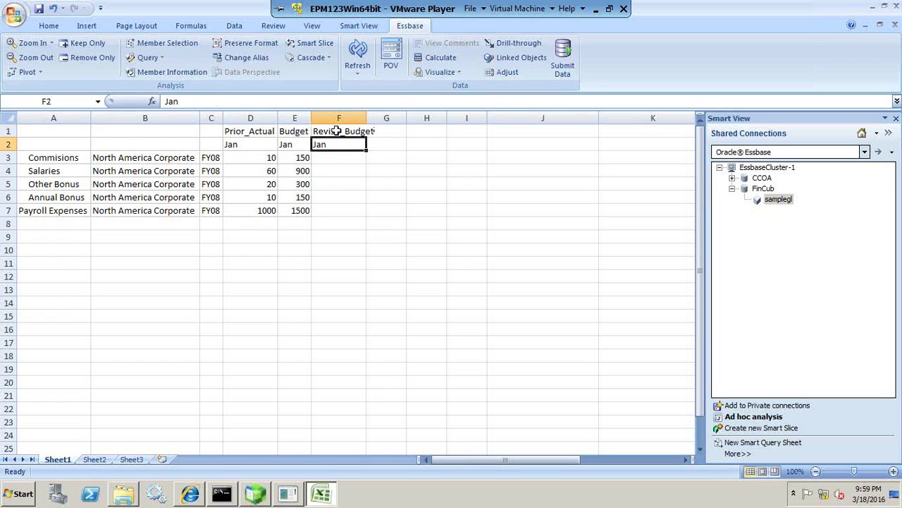
click(357, 62)
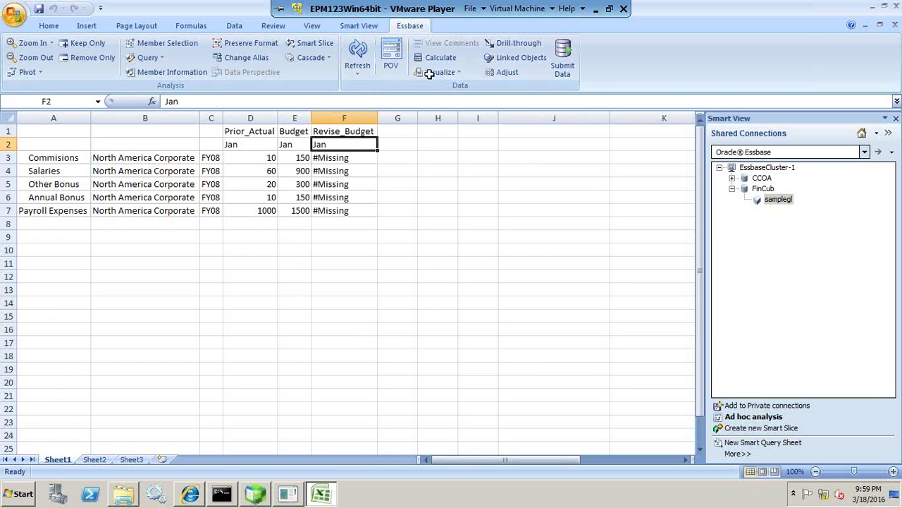
key(ctrl+Down)
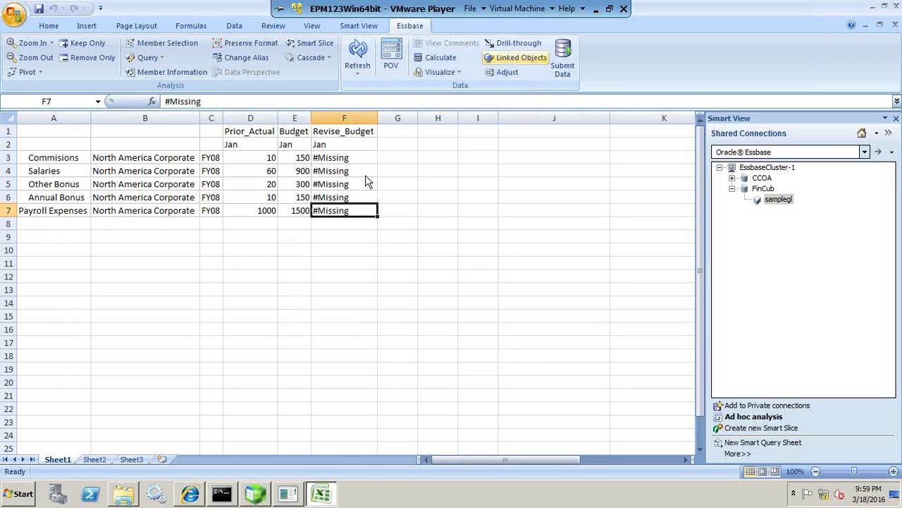
click(596, 9)
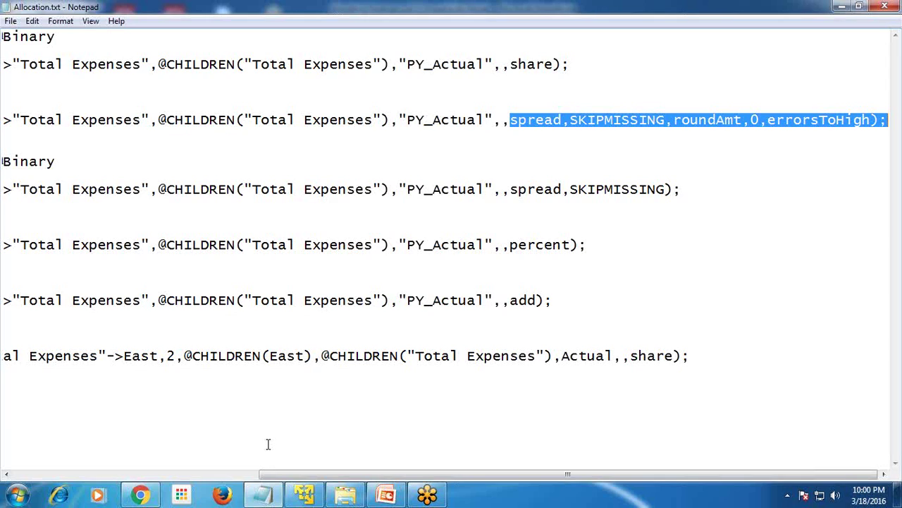
click(557, 301)
drag(556, 301, 2, 300)
drag(634, 474, 513, 474)
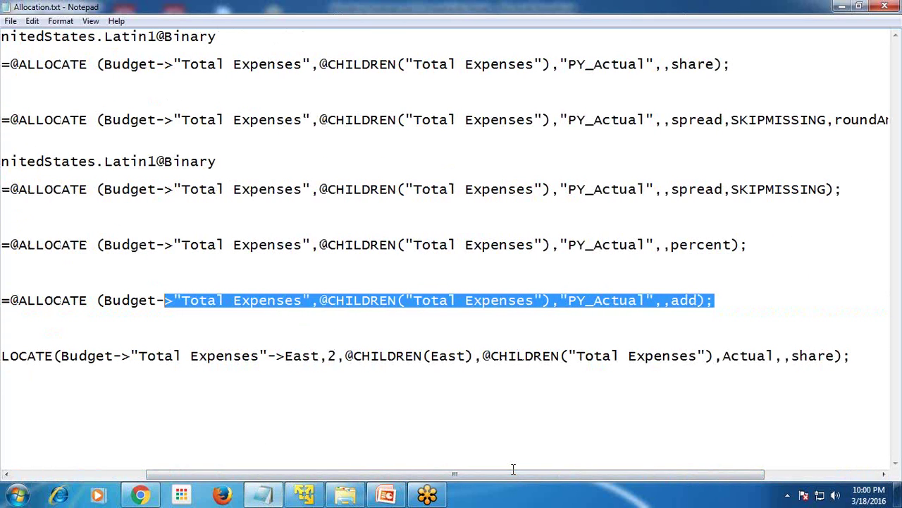